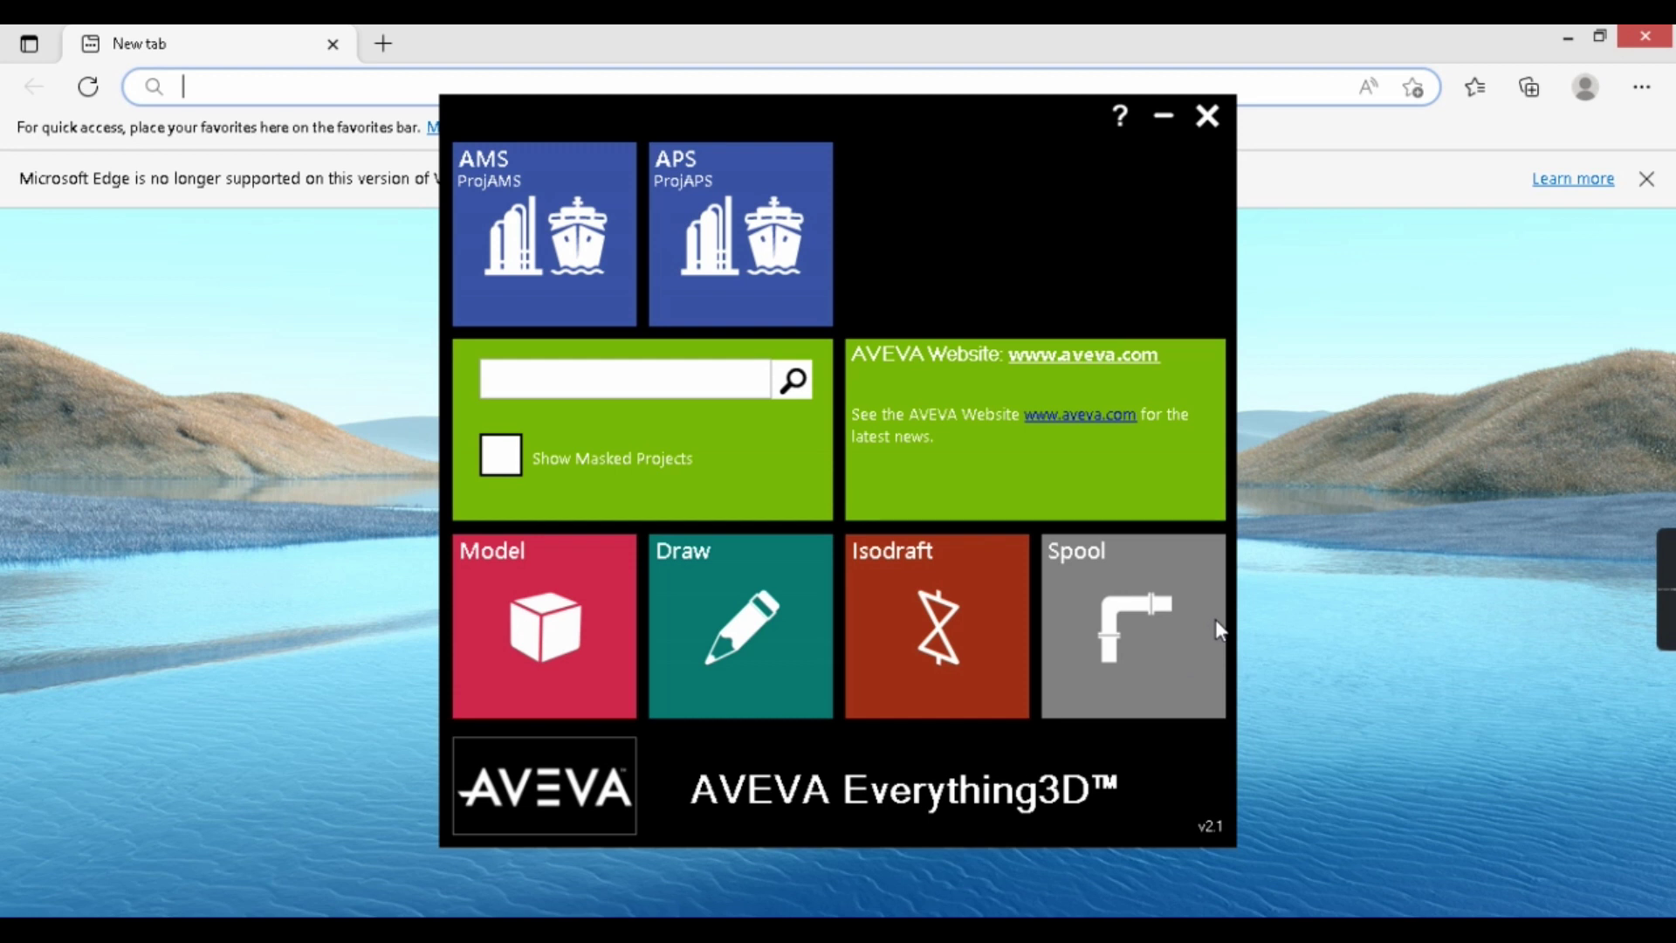
Compare the AMS and APS project info, then open the ProjAPS sample plant login
left_click(1219, 613)
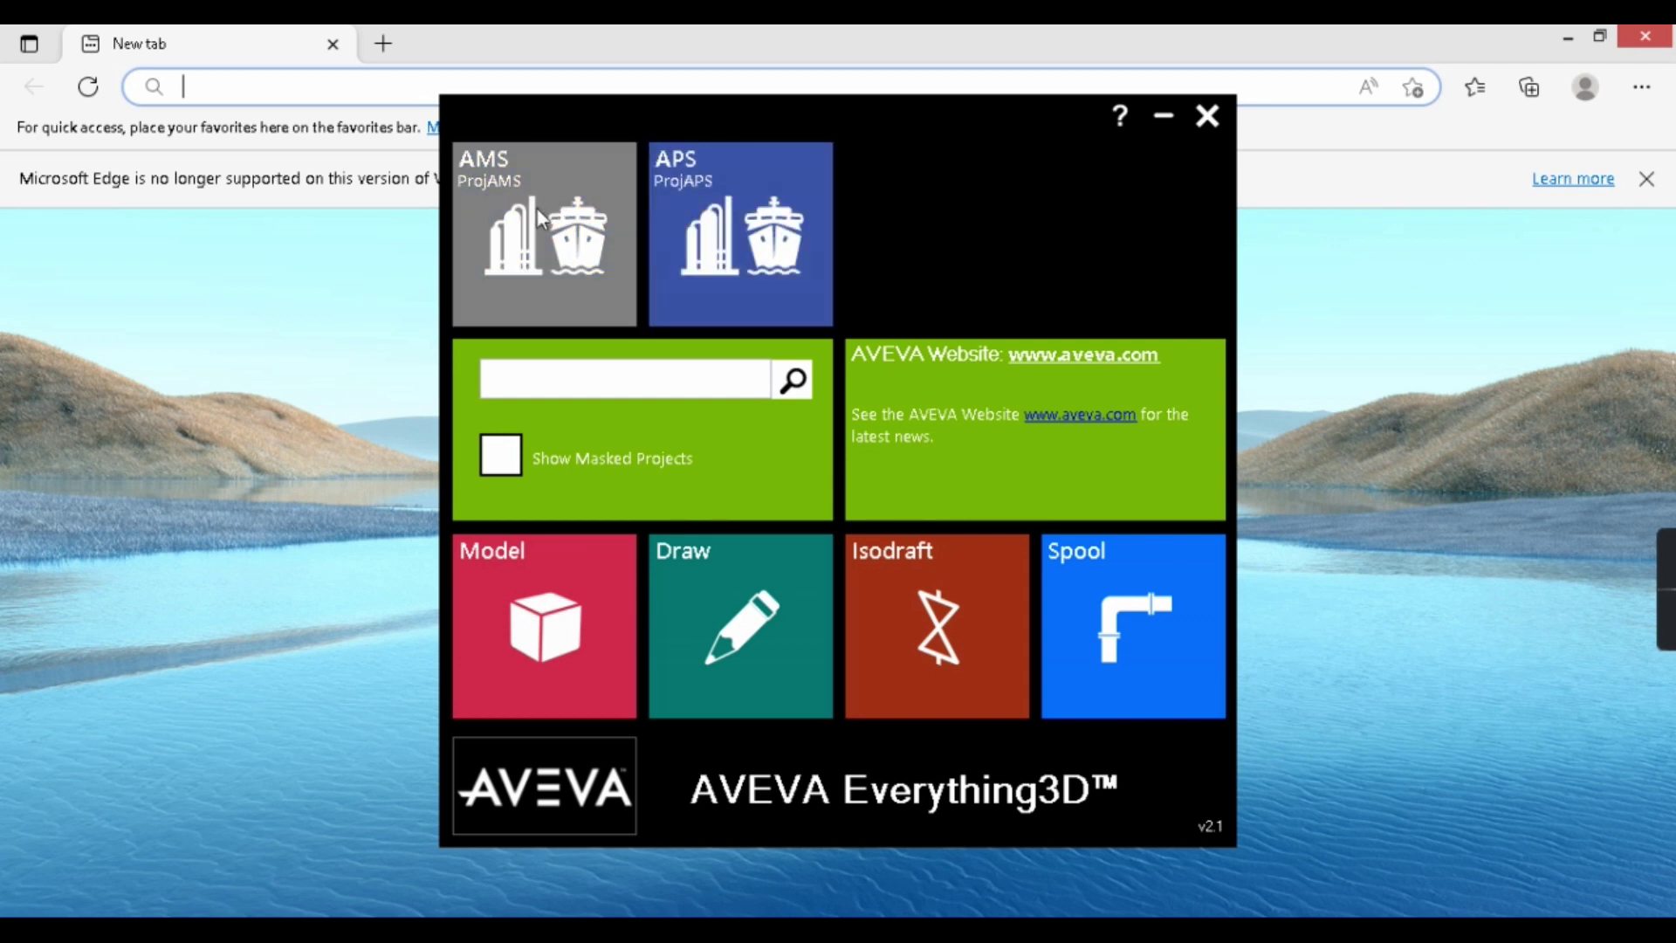
mouse_move(572, 259)
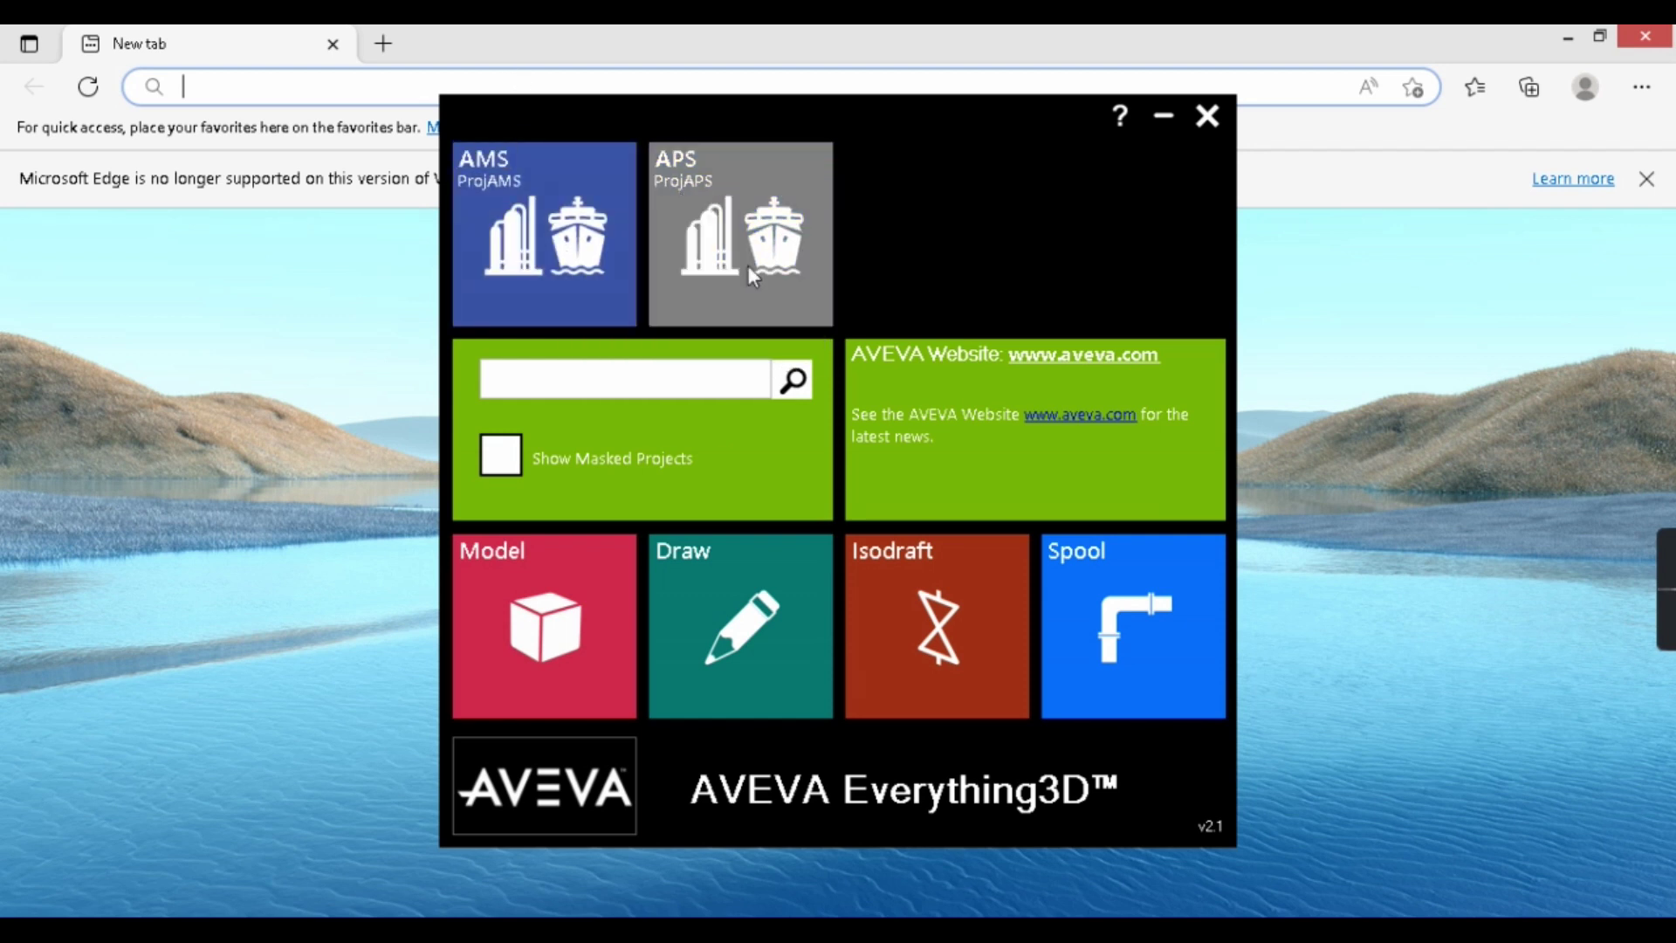
mouse_move(752, 272)
mouse_move(826, 244)
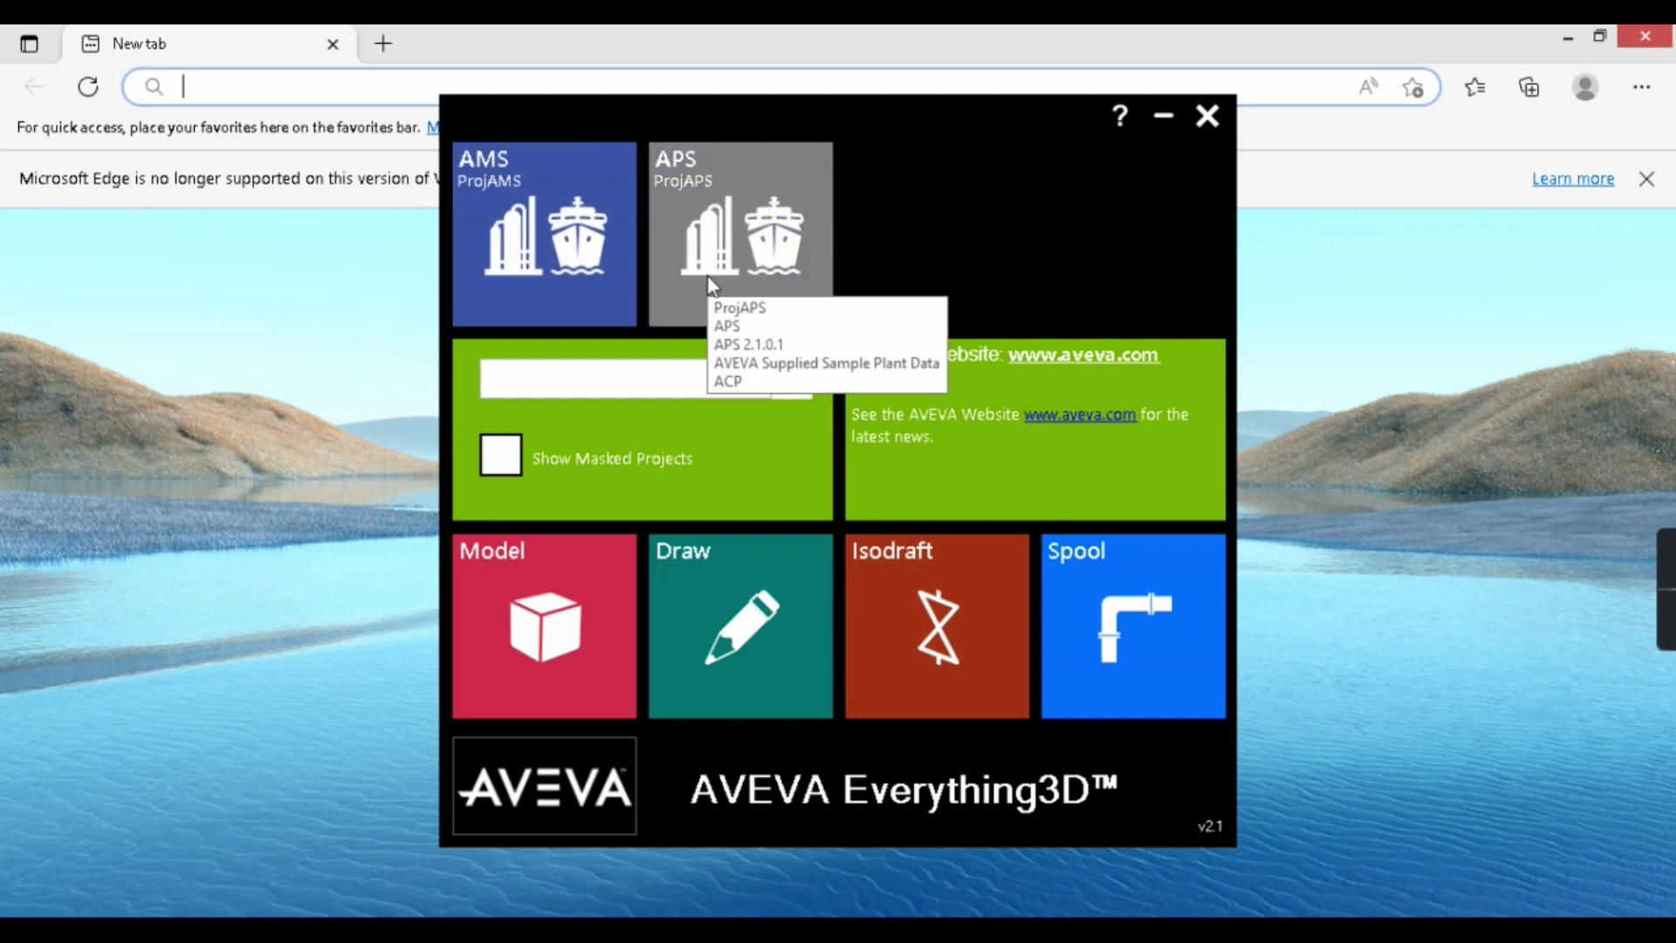
mouse_move(766, 244)
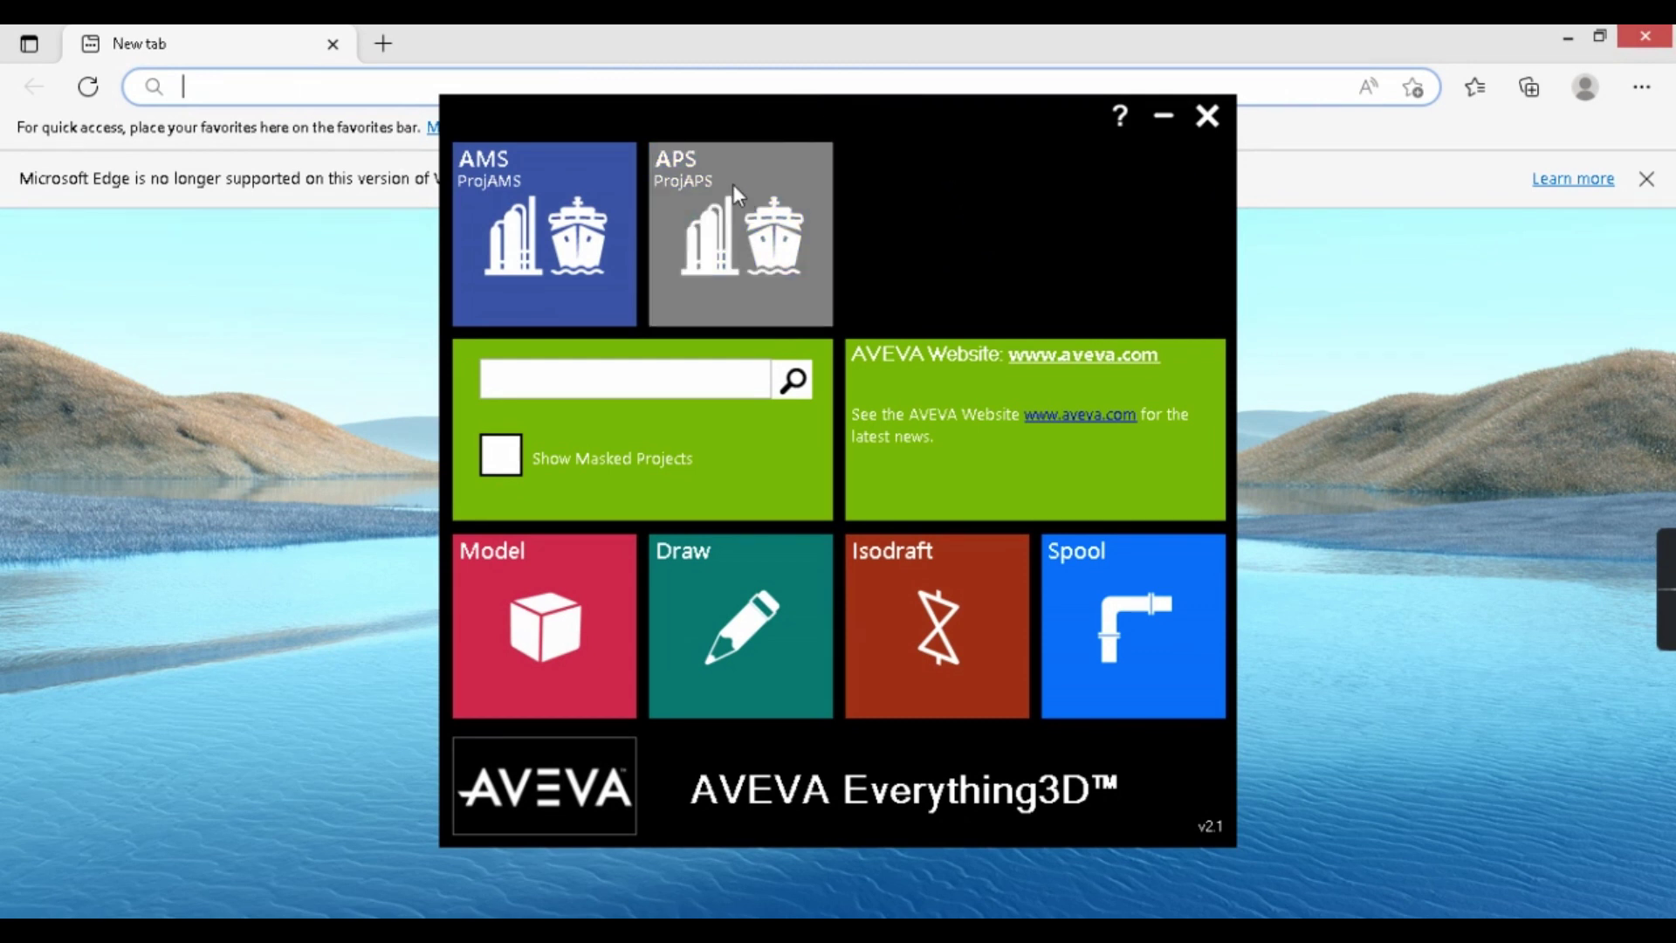
left_click(721, 241)
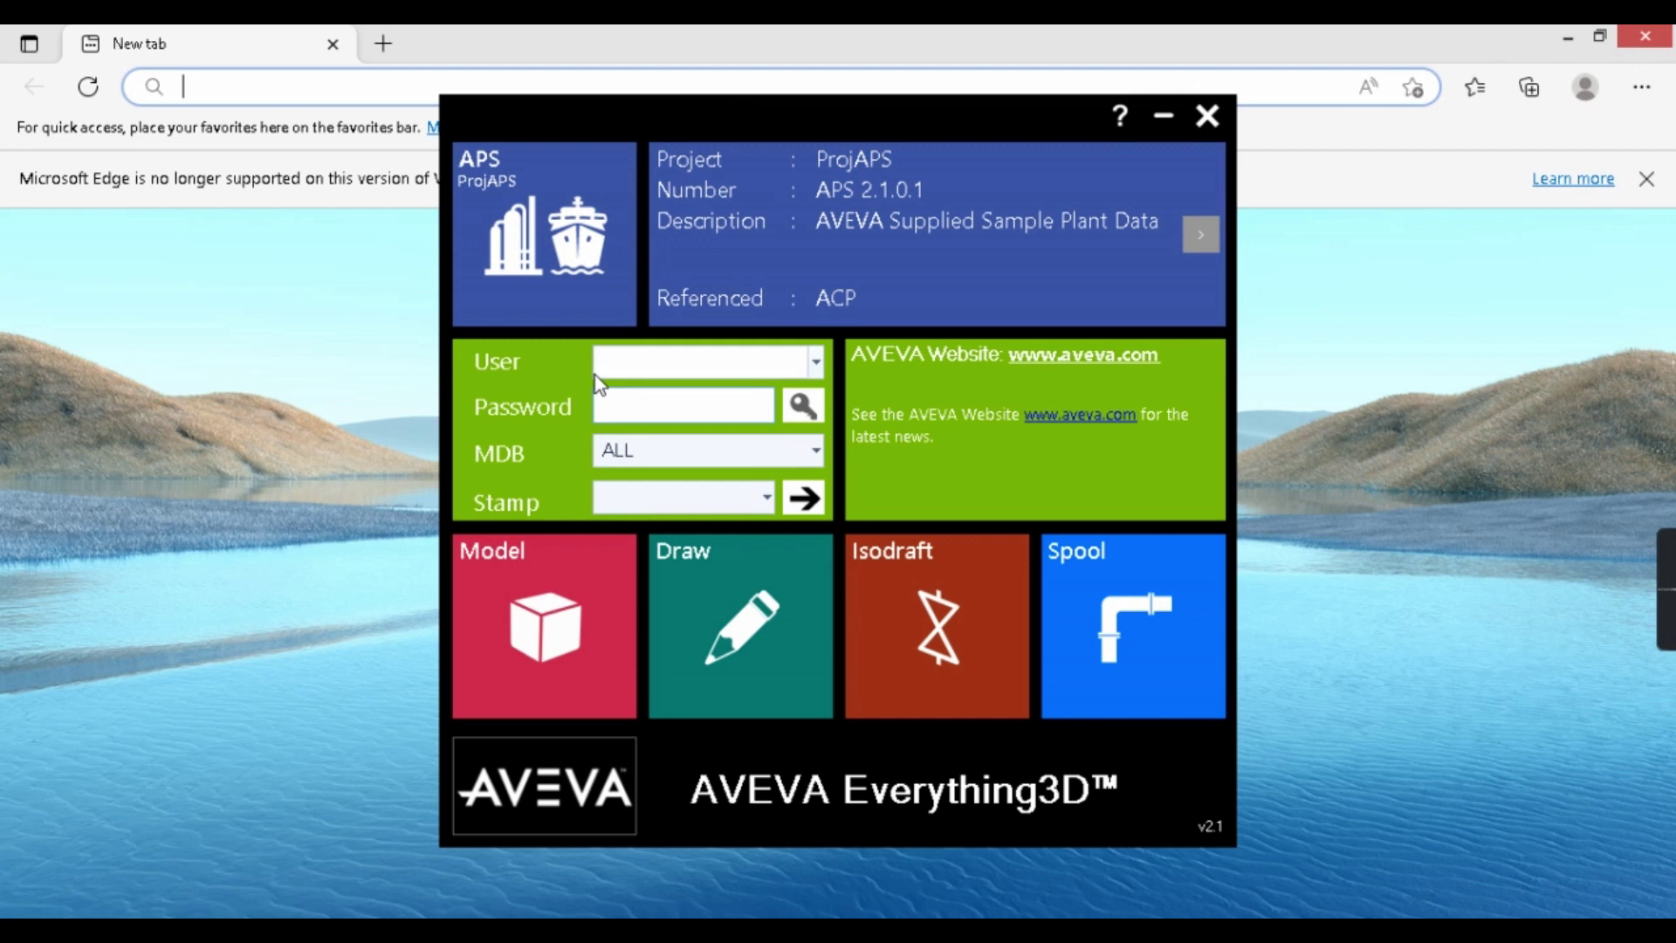
Enter user SYSTEM and the account password in the APS login
left_click(678, 369)
type("SYS")
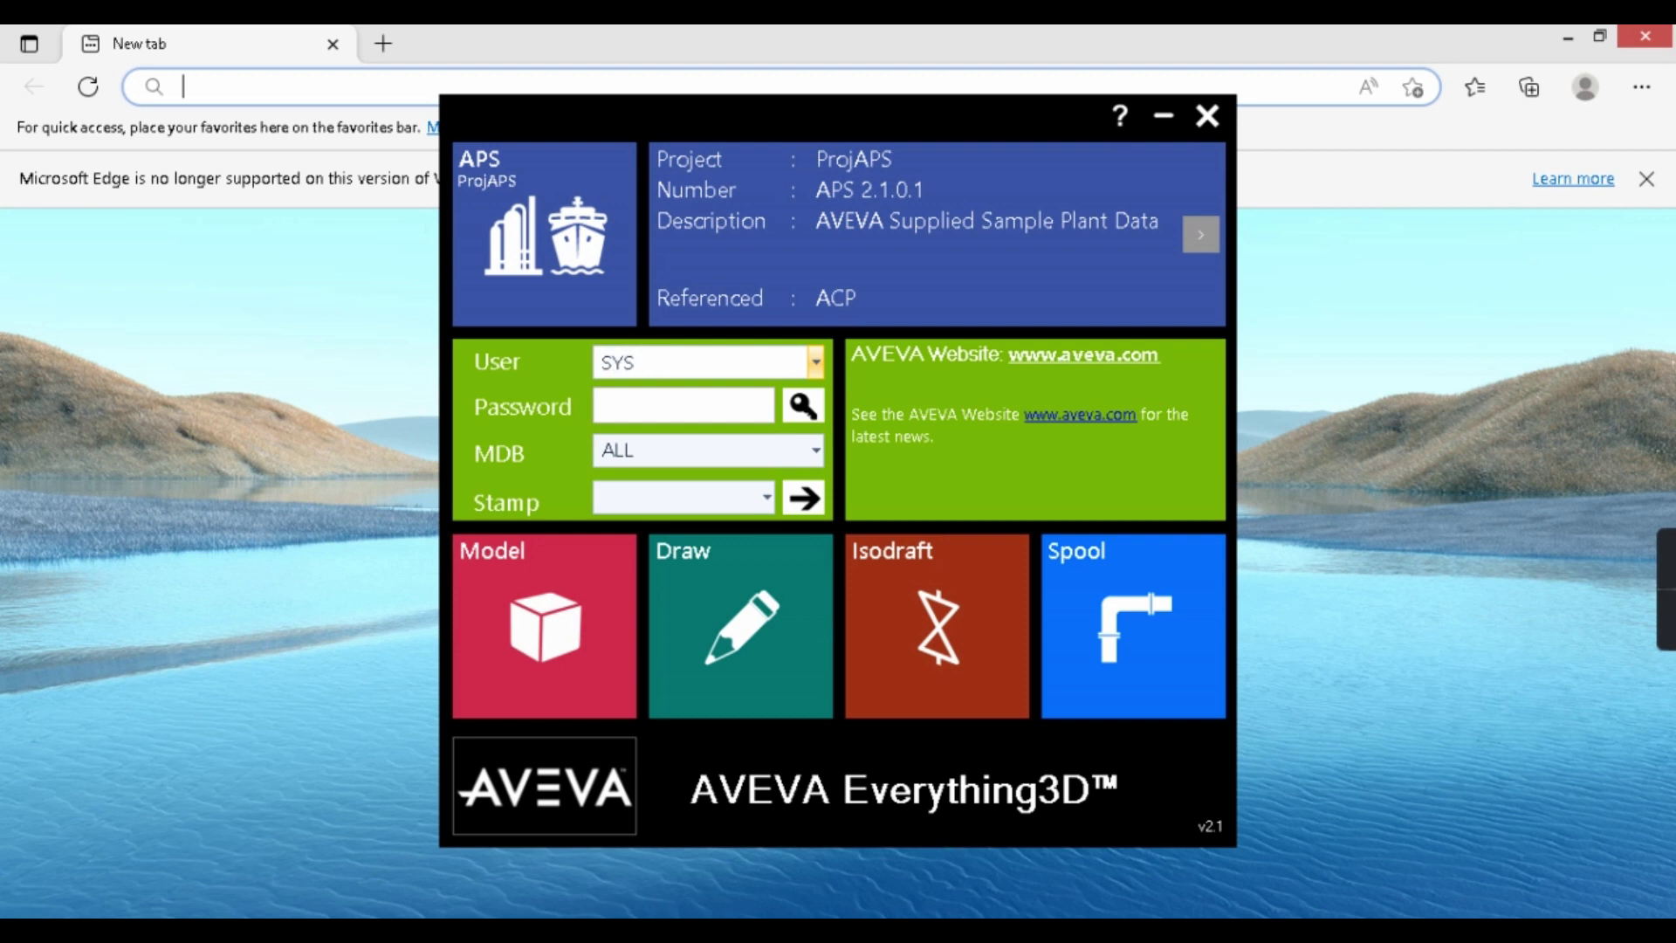
type("TEM")
key("Tab")
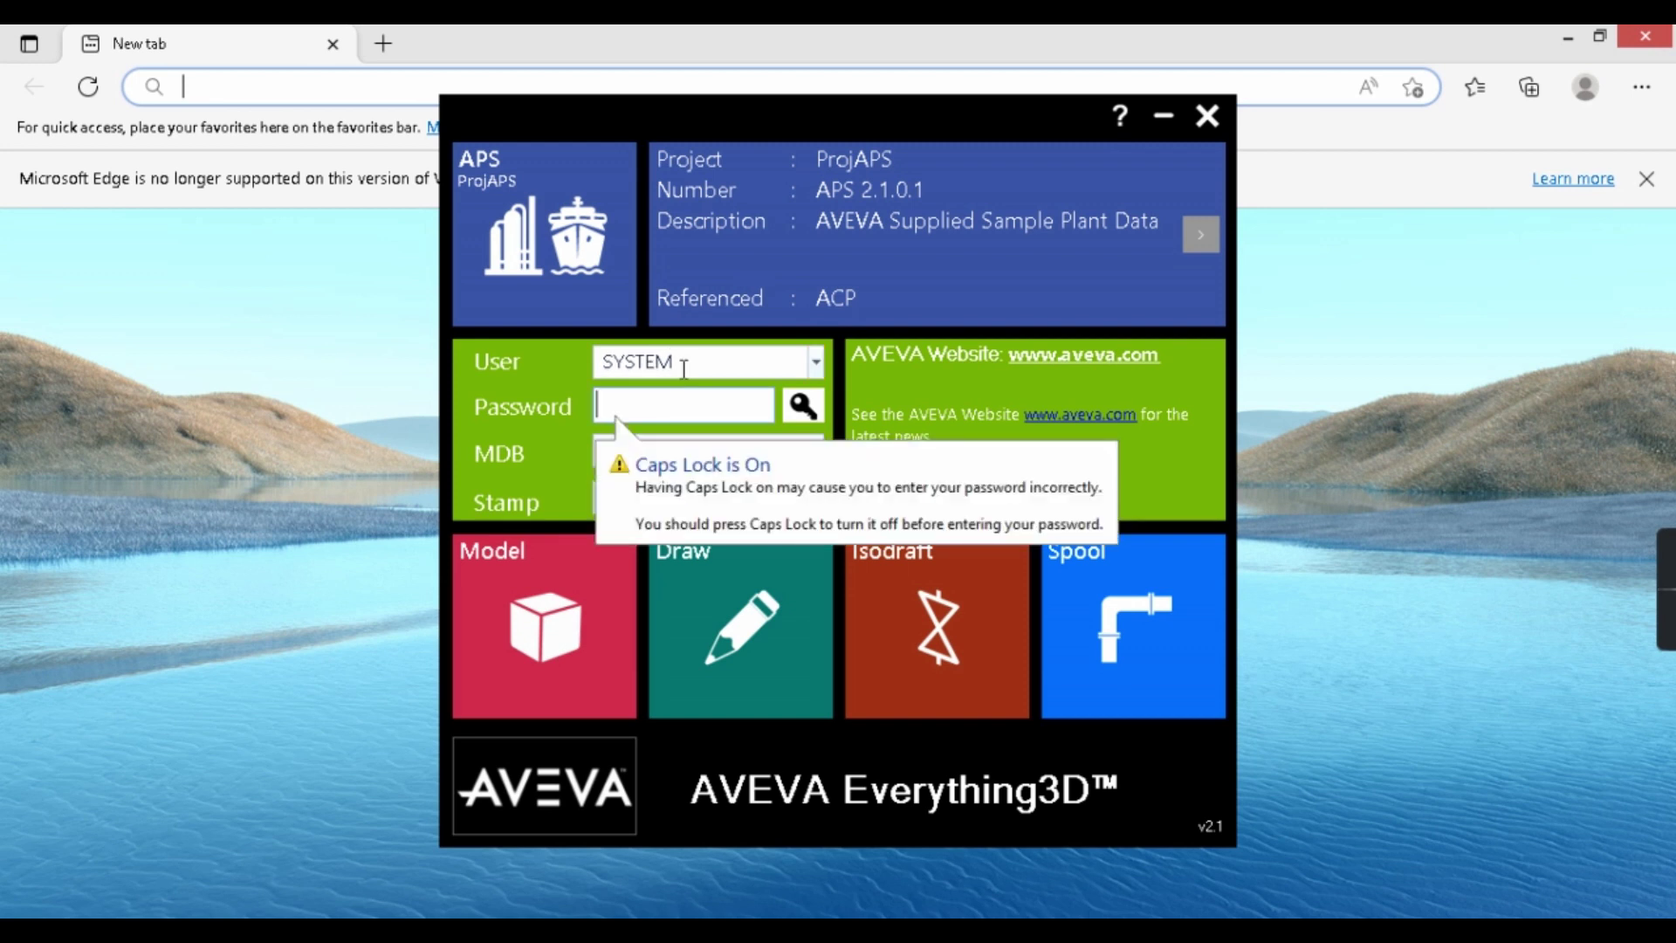
type("XXXXXX")
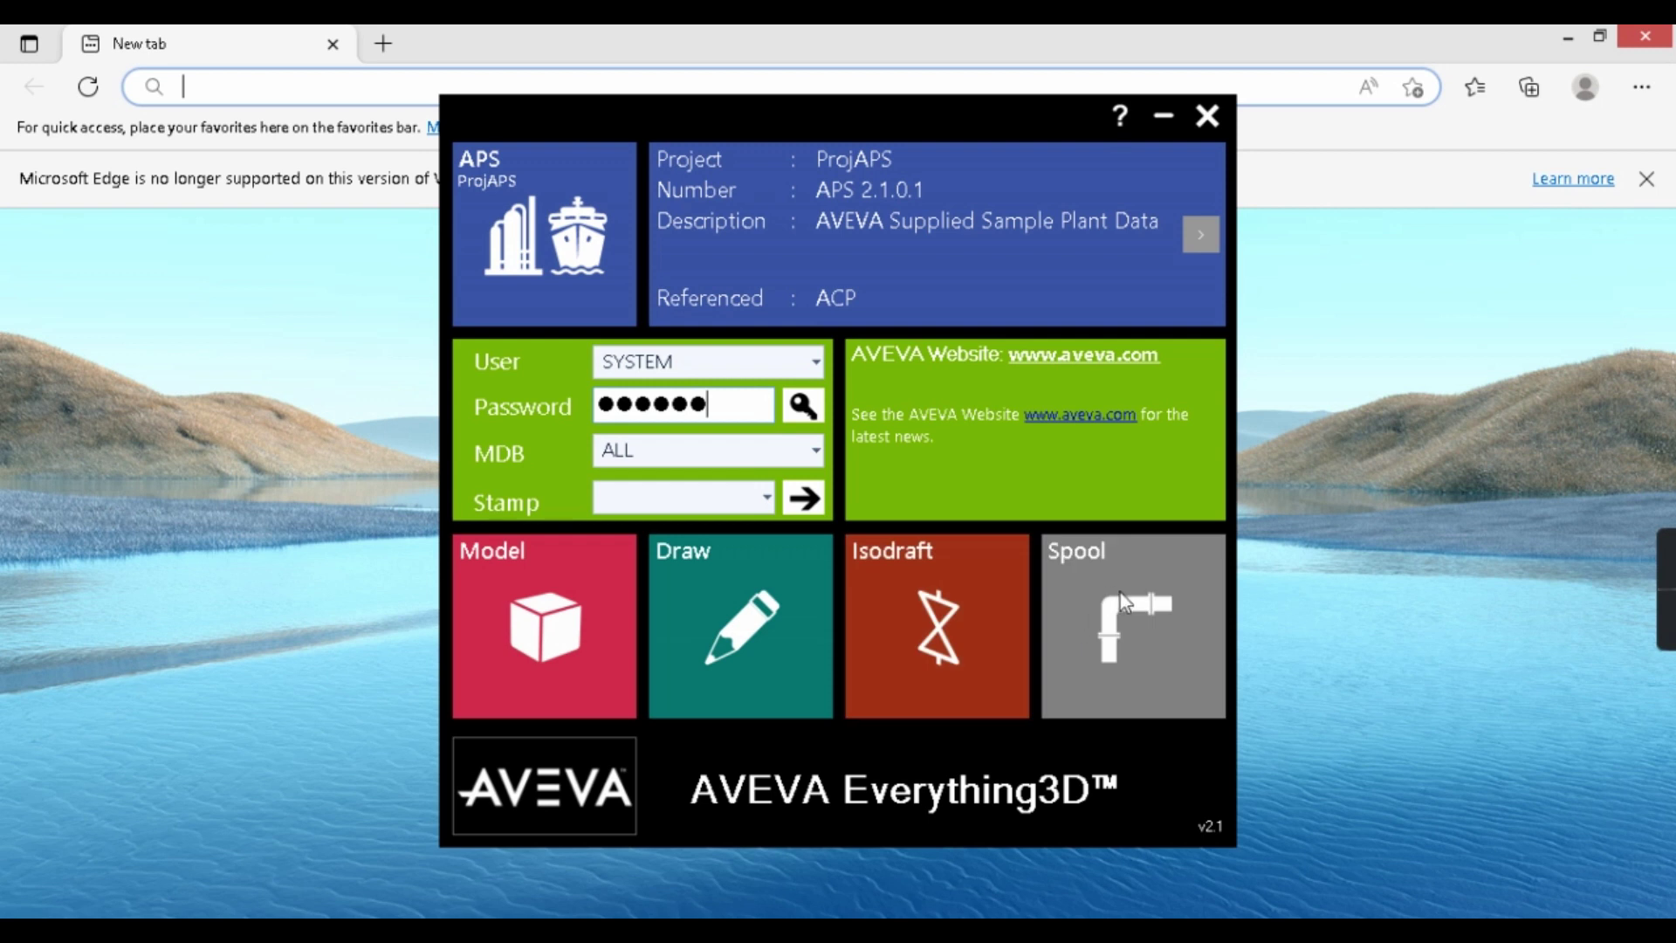
Start the Model module for ProjAPS with MDB ALL and confirm the launch
left_click(536, 602)
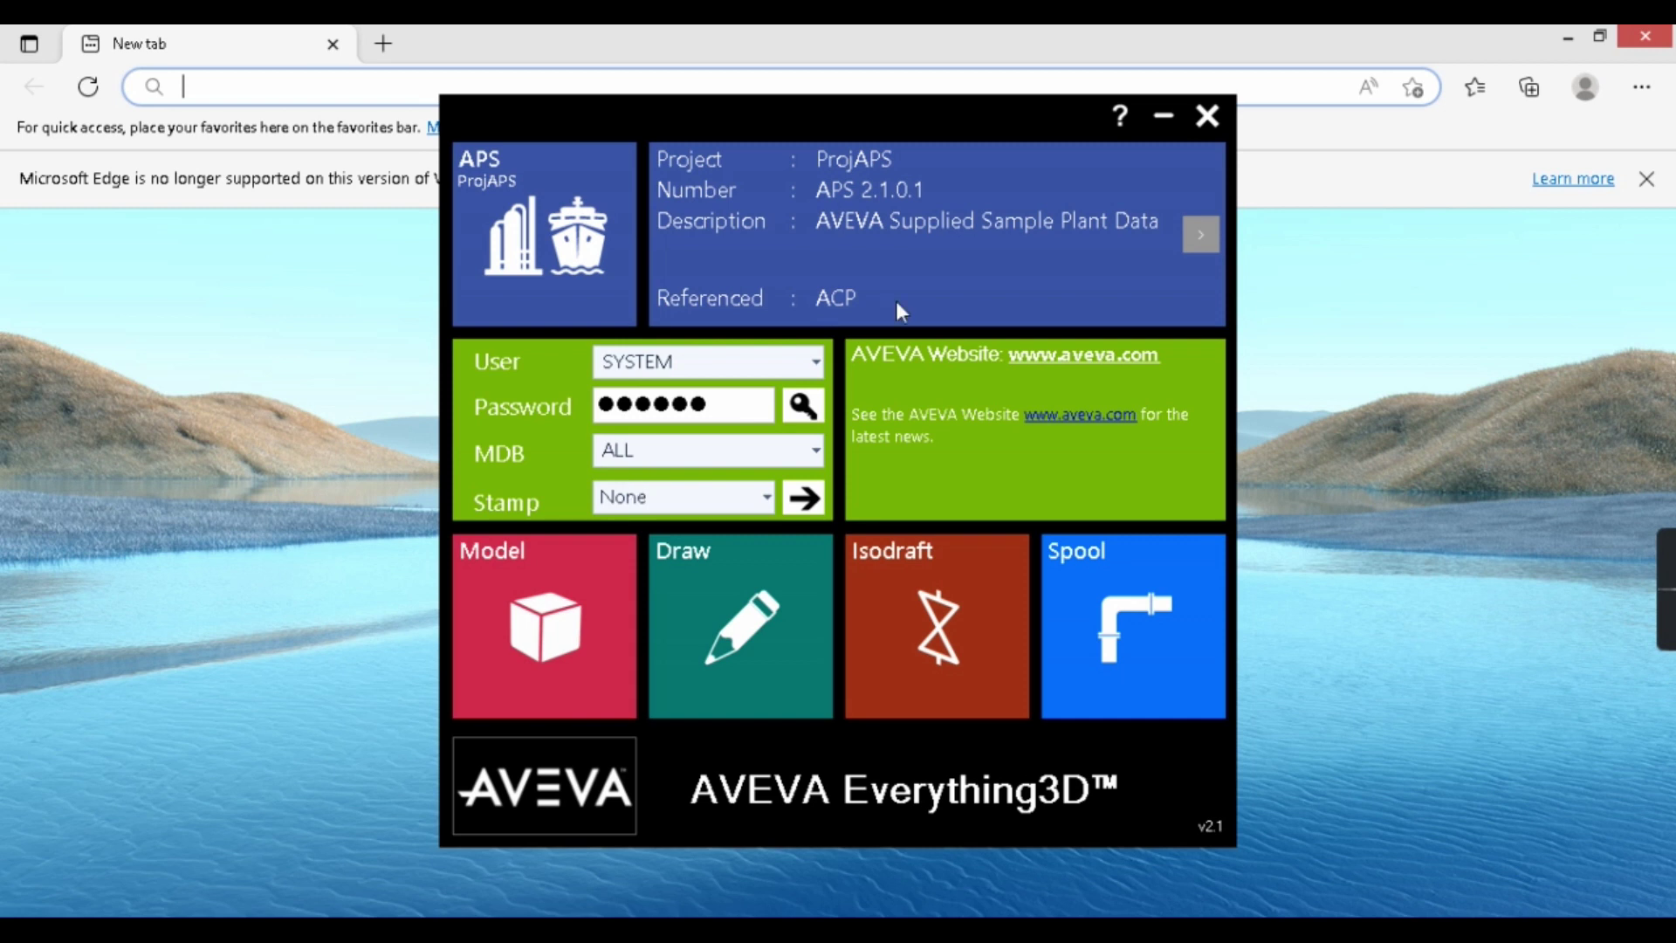
left_click(555, 625)
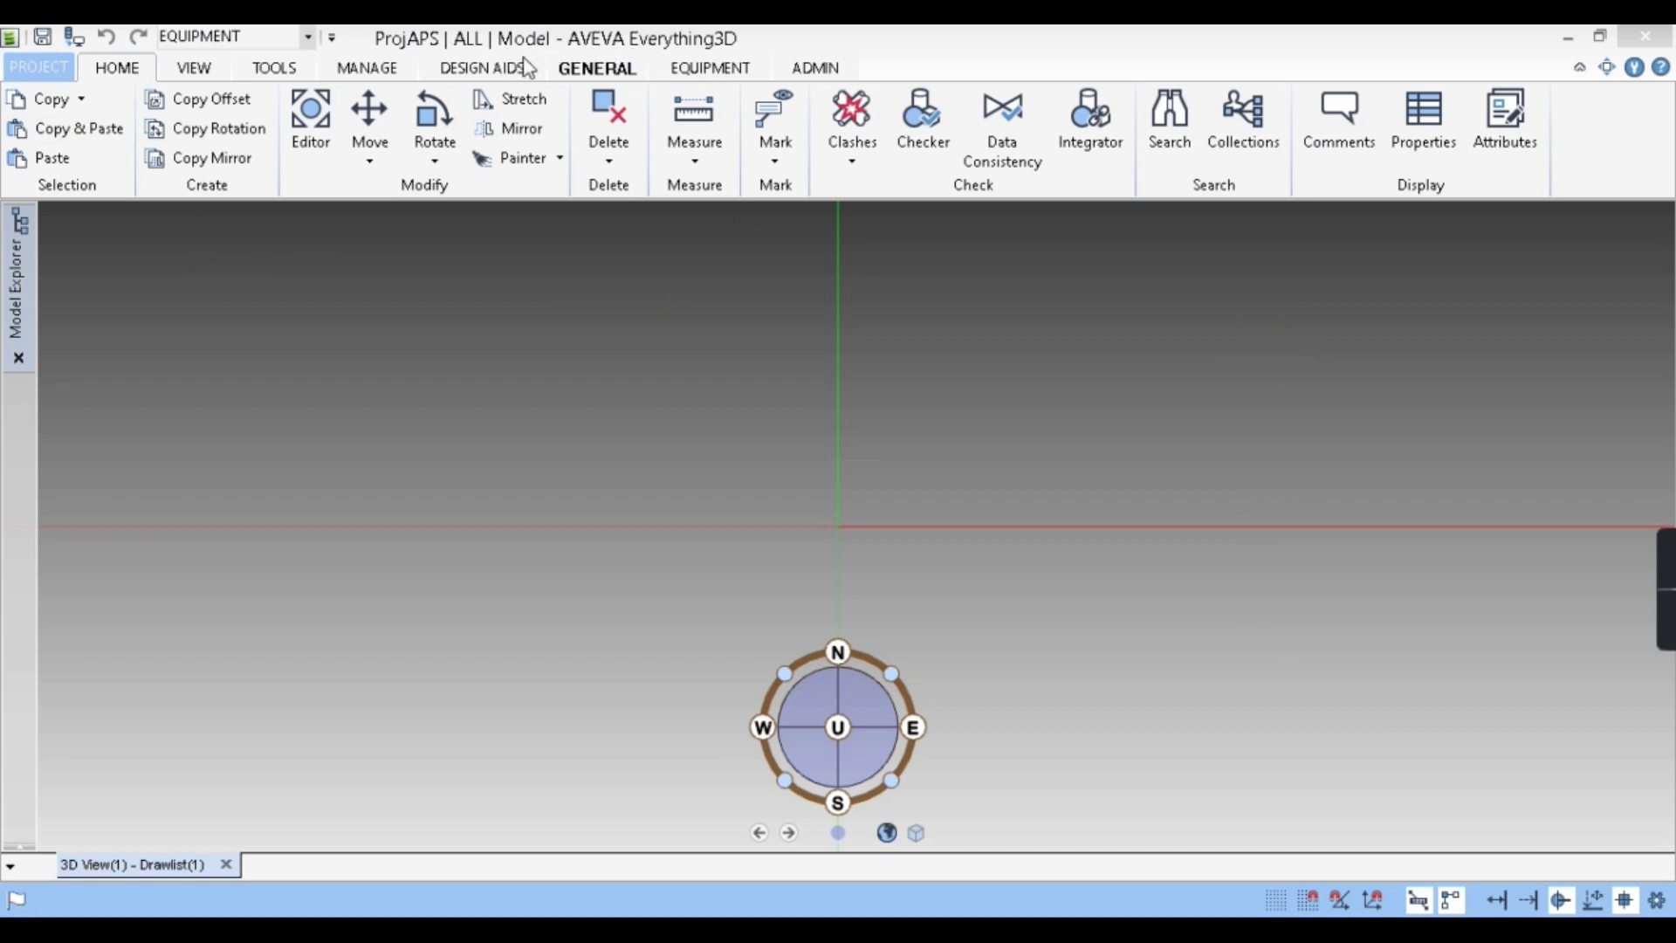
Browse the discipline dropdown list of Equipment, Piping, HVAC and Structures entries
left_click(308, 38)
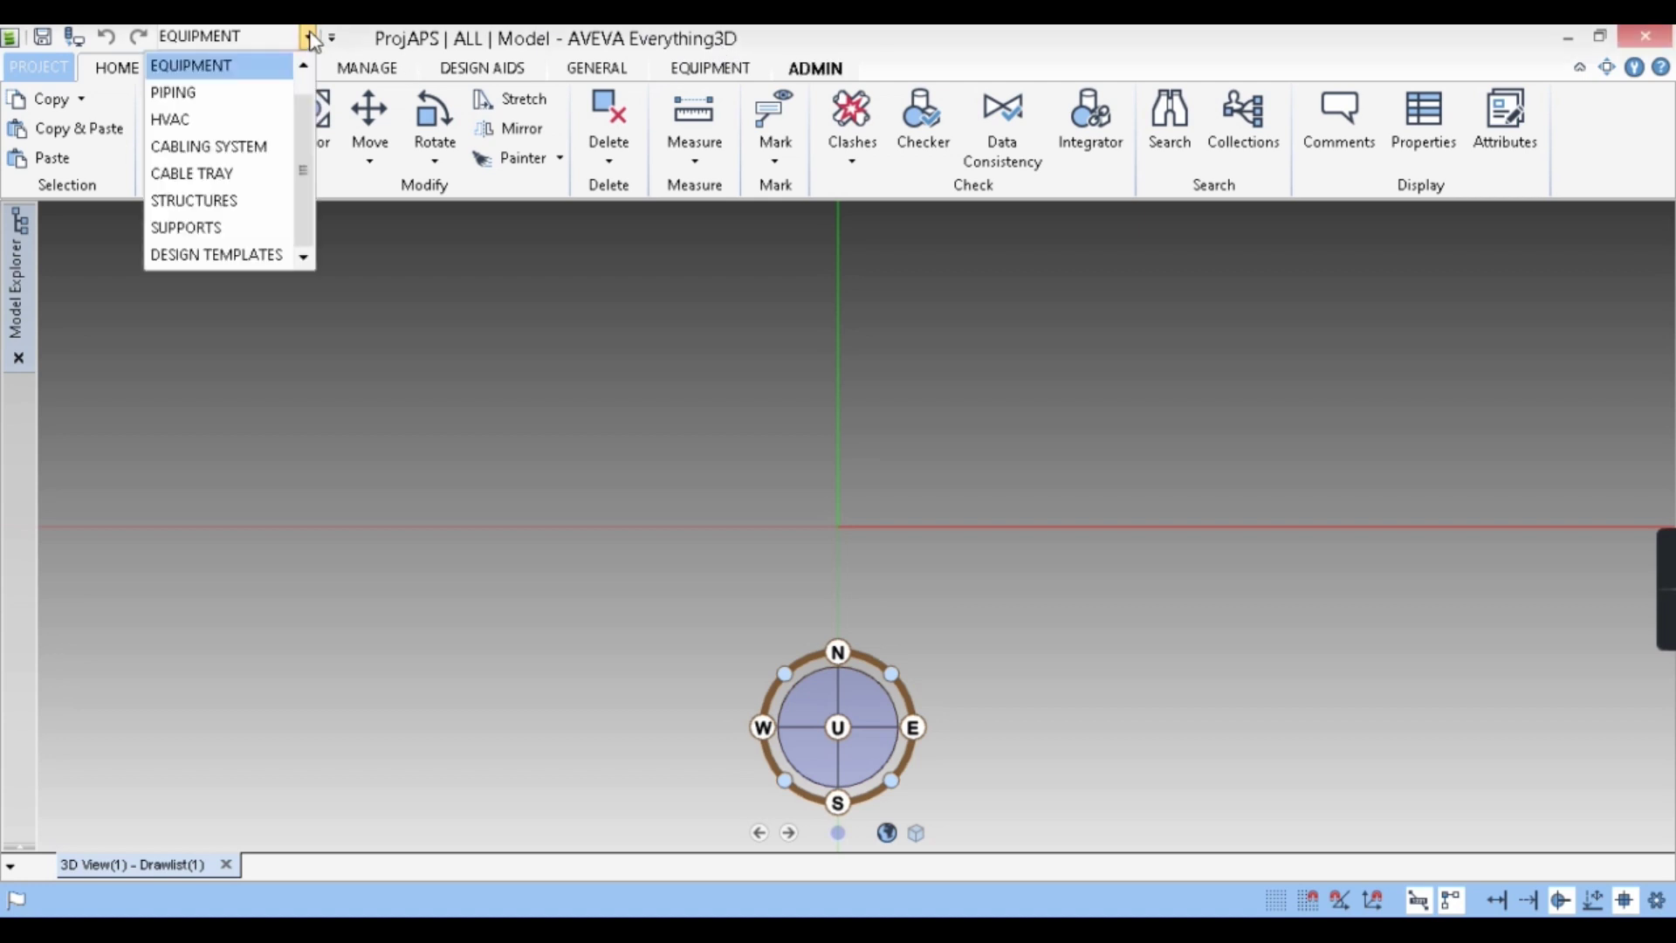
left_click_drag(300, 138, 302, 101)
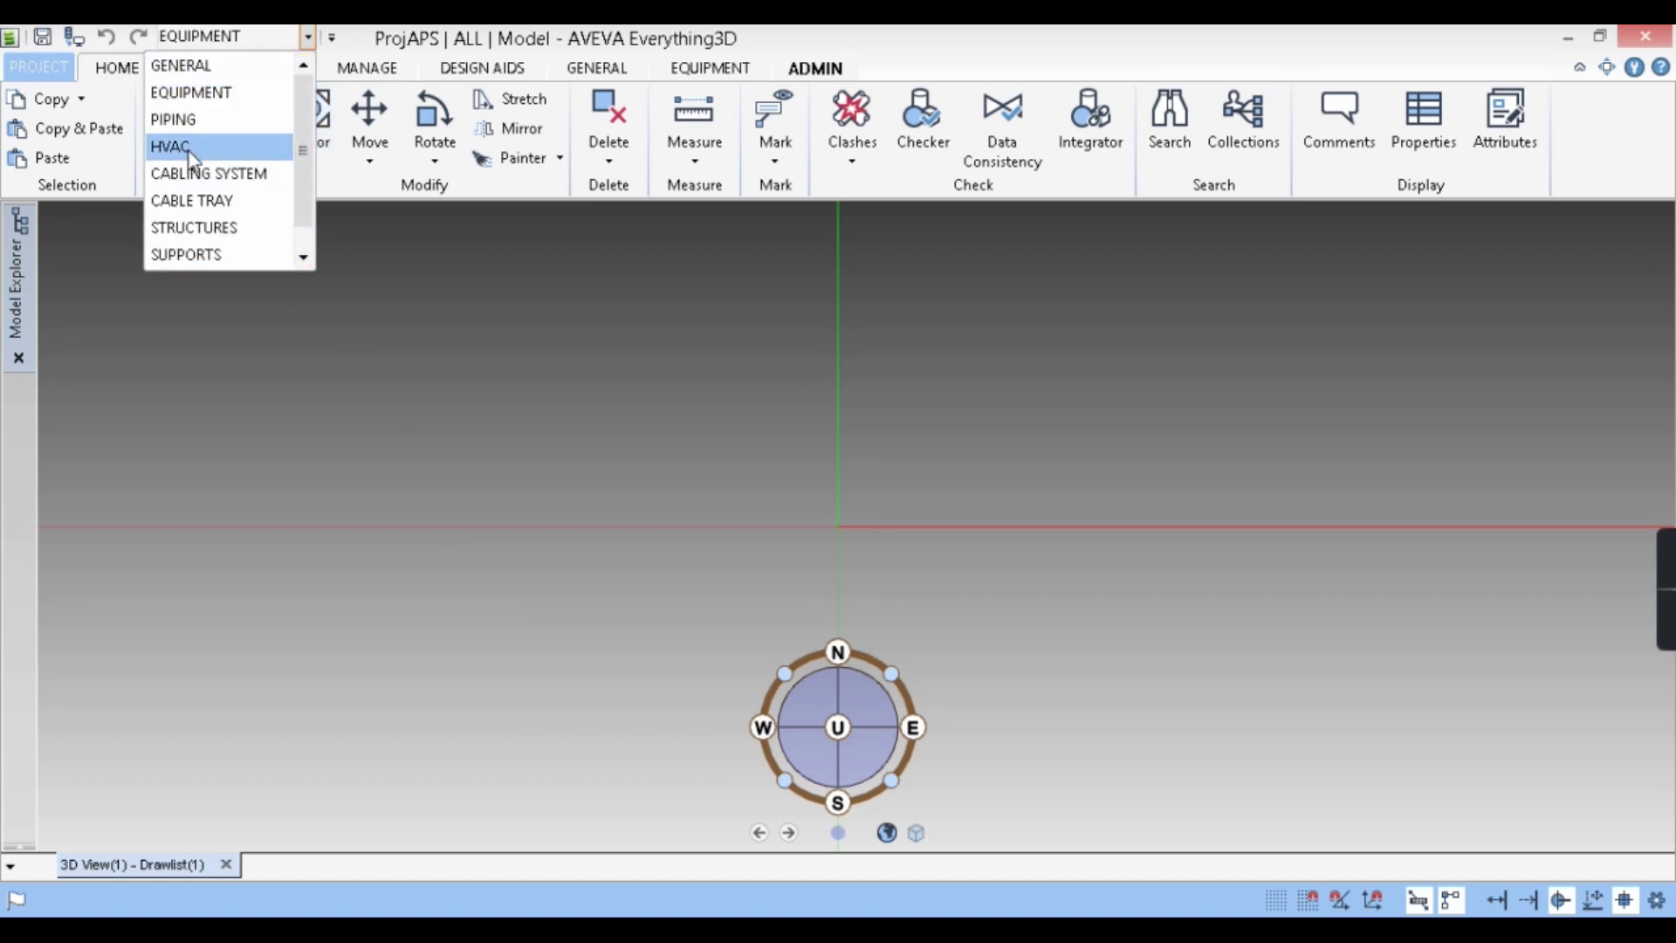
scroll(219, 180, "down", 1)
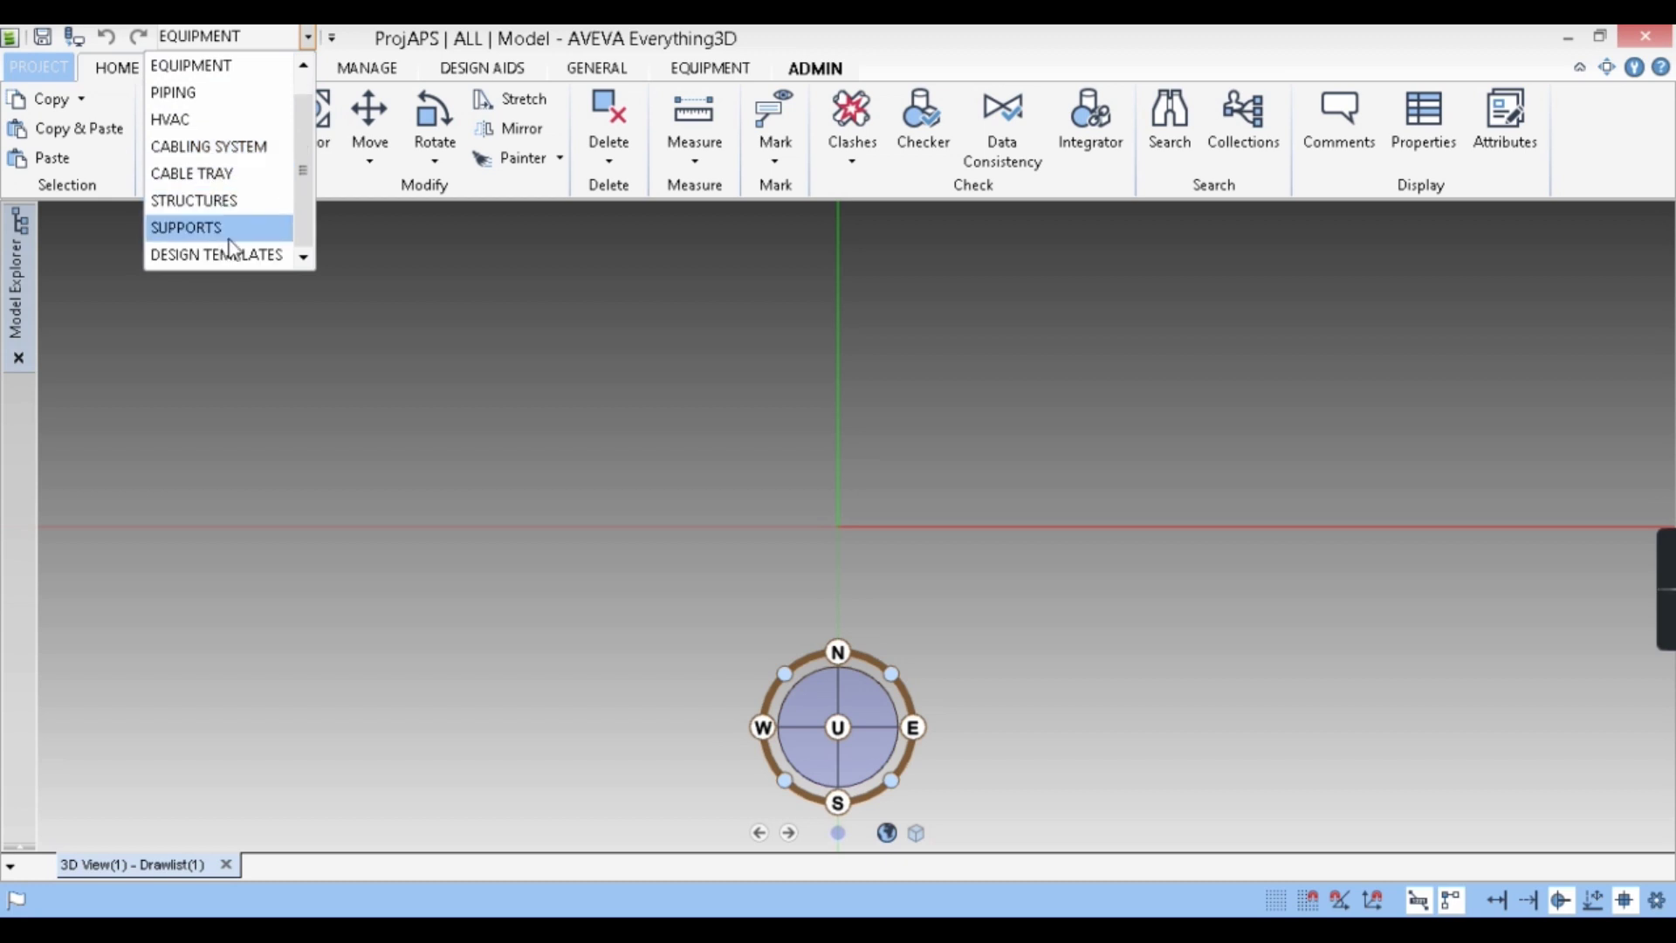
scroll(234, 201, "up", 1)
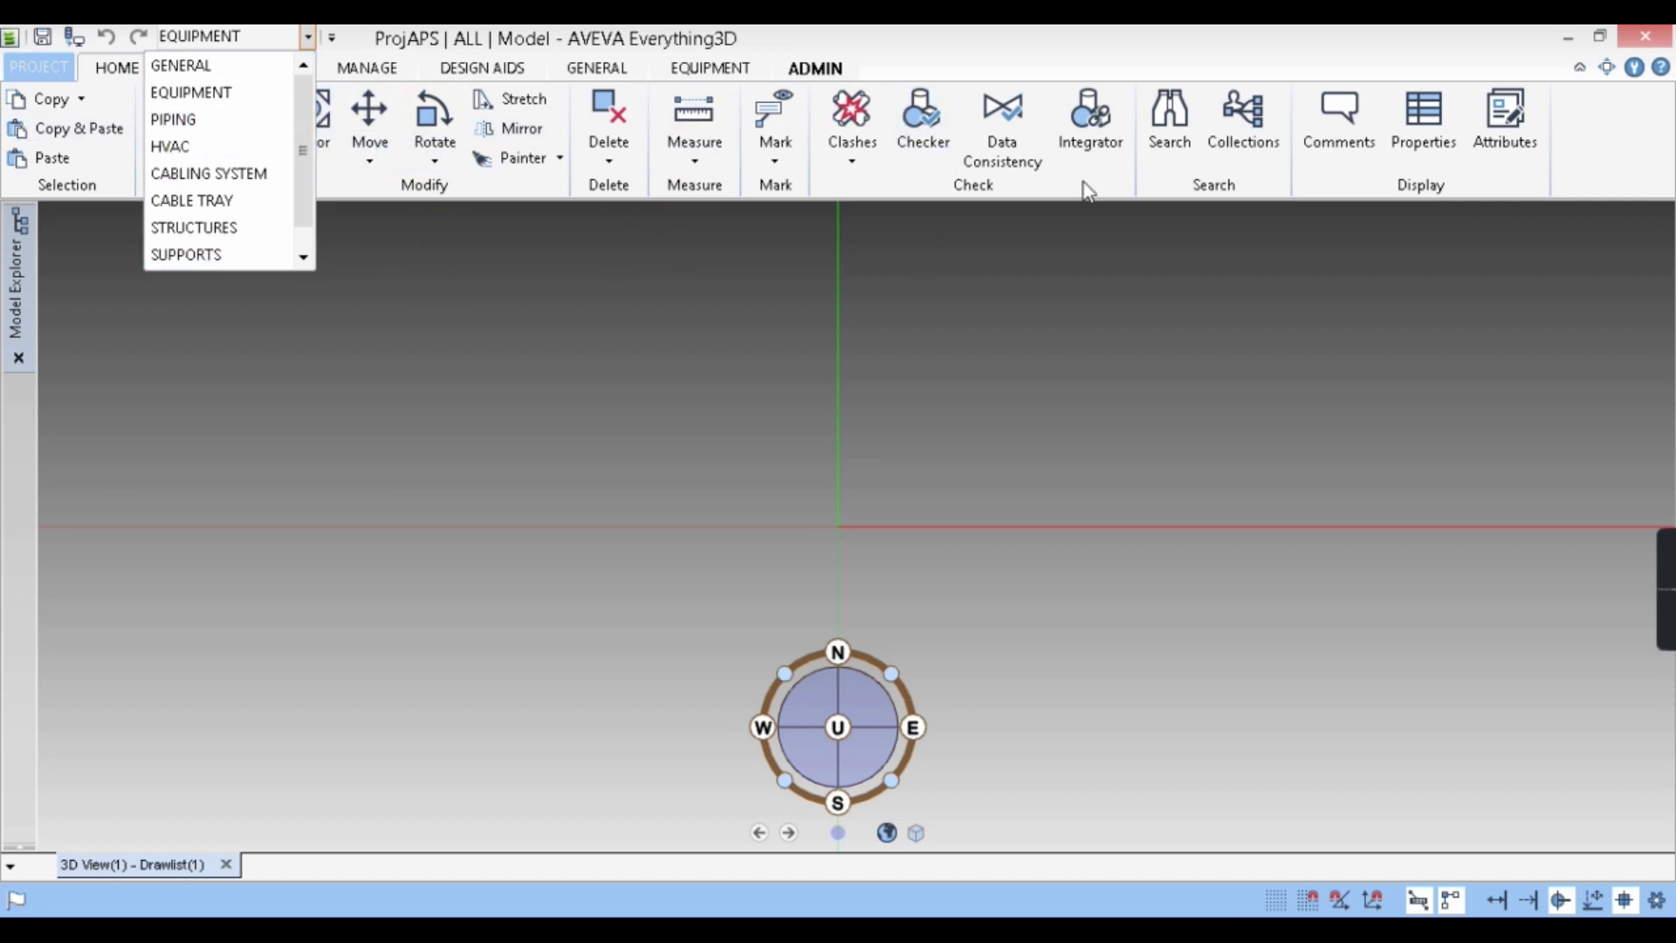
Keep EQUIPMENT as the discipline, then browse the VIEW and TOOLS tabs before returning HOME
left_click(232, 101)
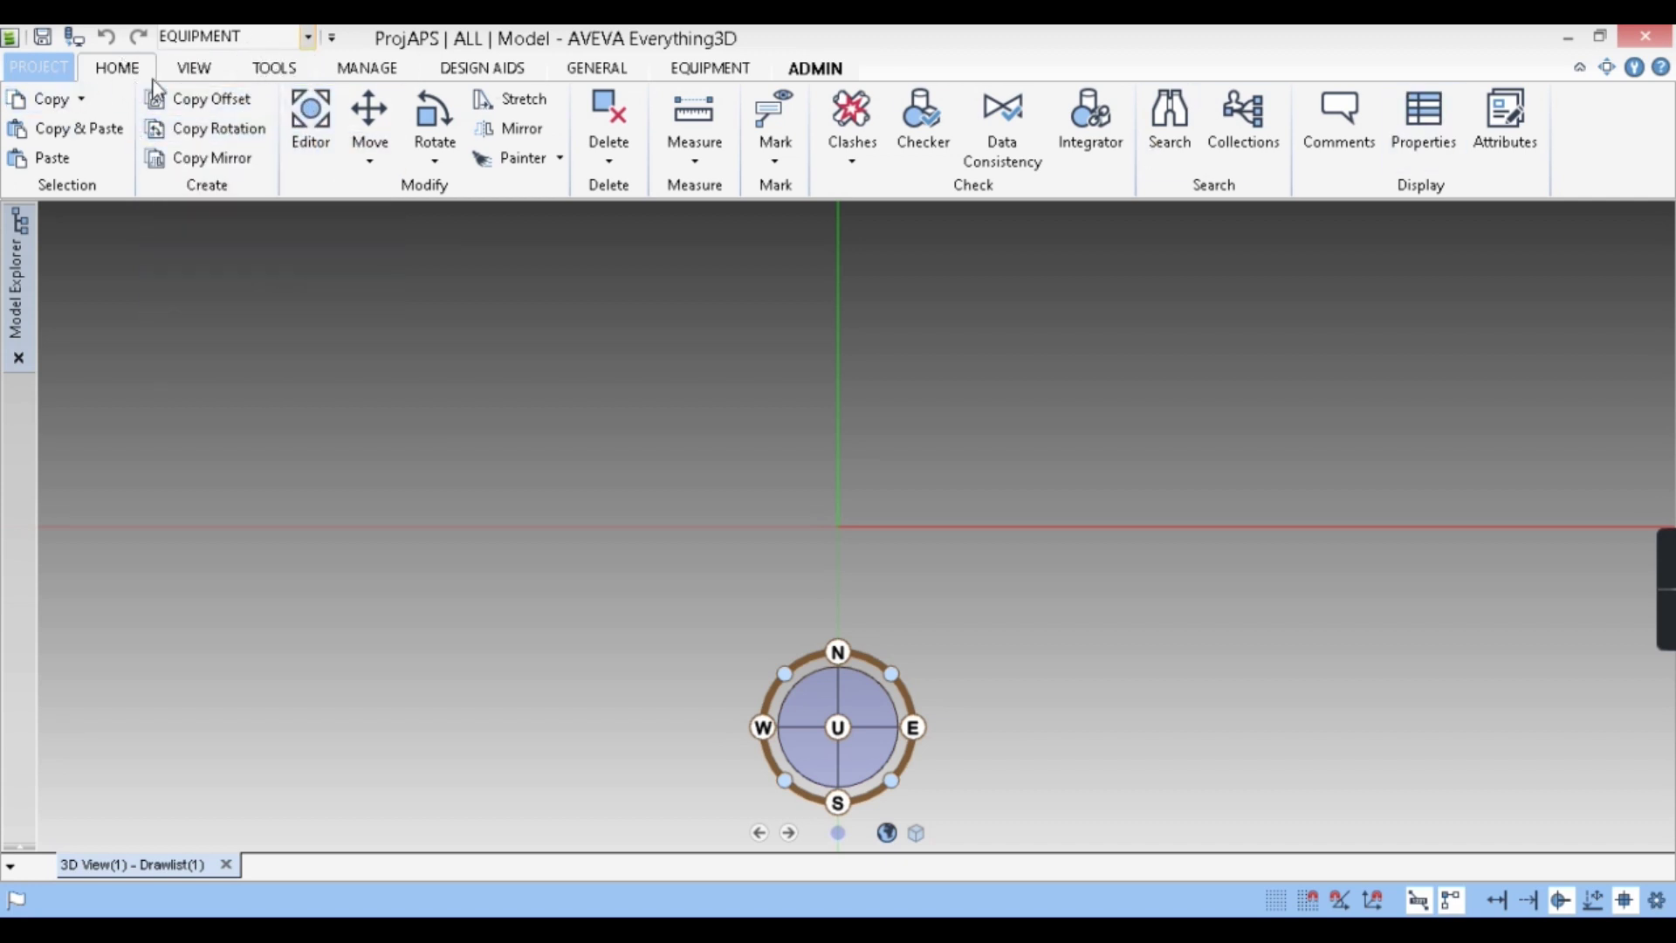
left_click(194, 67)
left_click(278, 76)
left_click(377, 68)
left_click(262, 72)
left_click(190, 70)
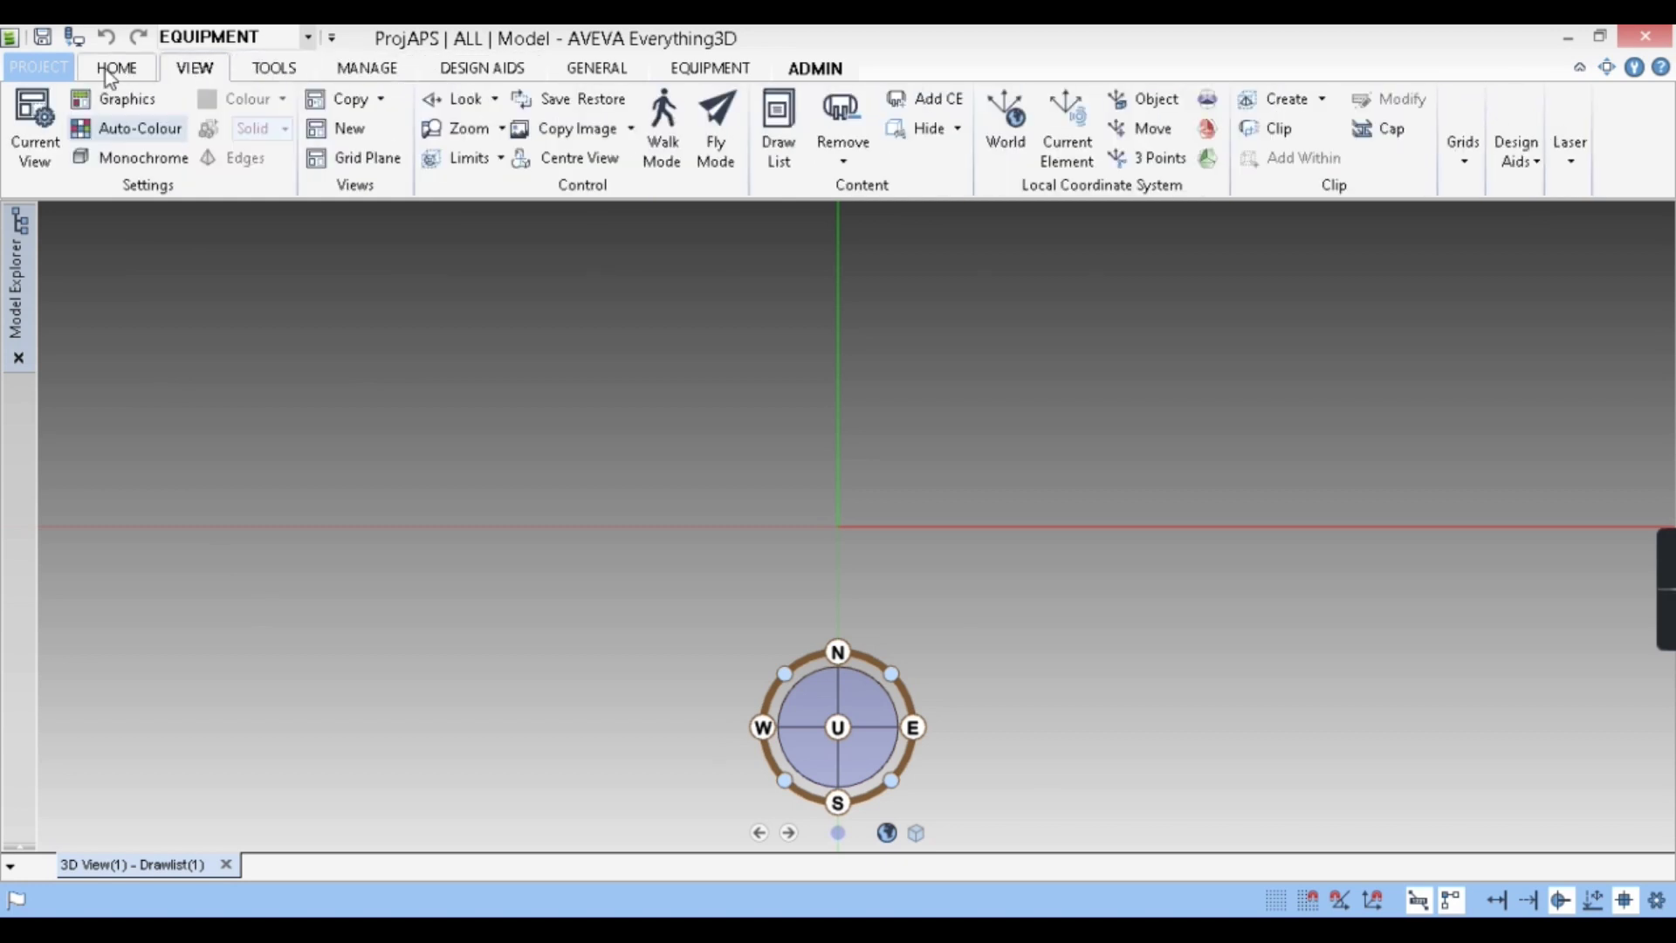
left_click(119, 75)
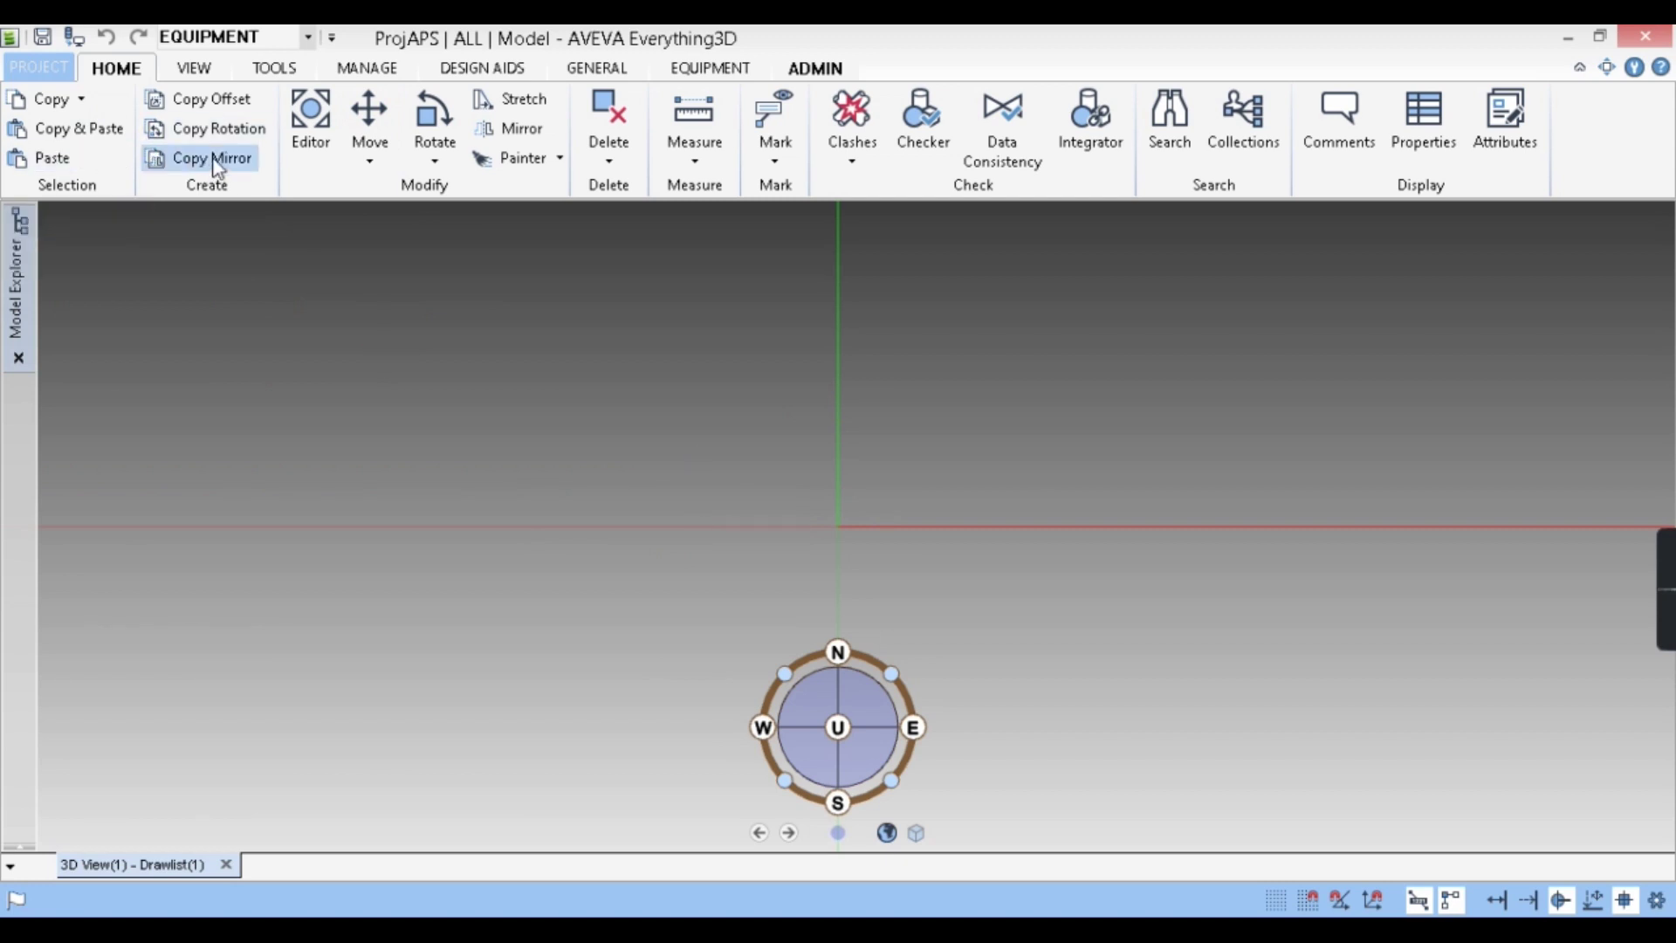
Check the Command Window's F&M form warnings, then close the docked window
left_click(212, 73)
left_click(284, 72)
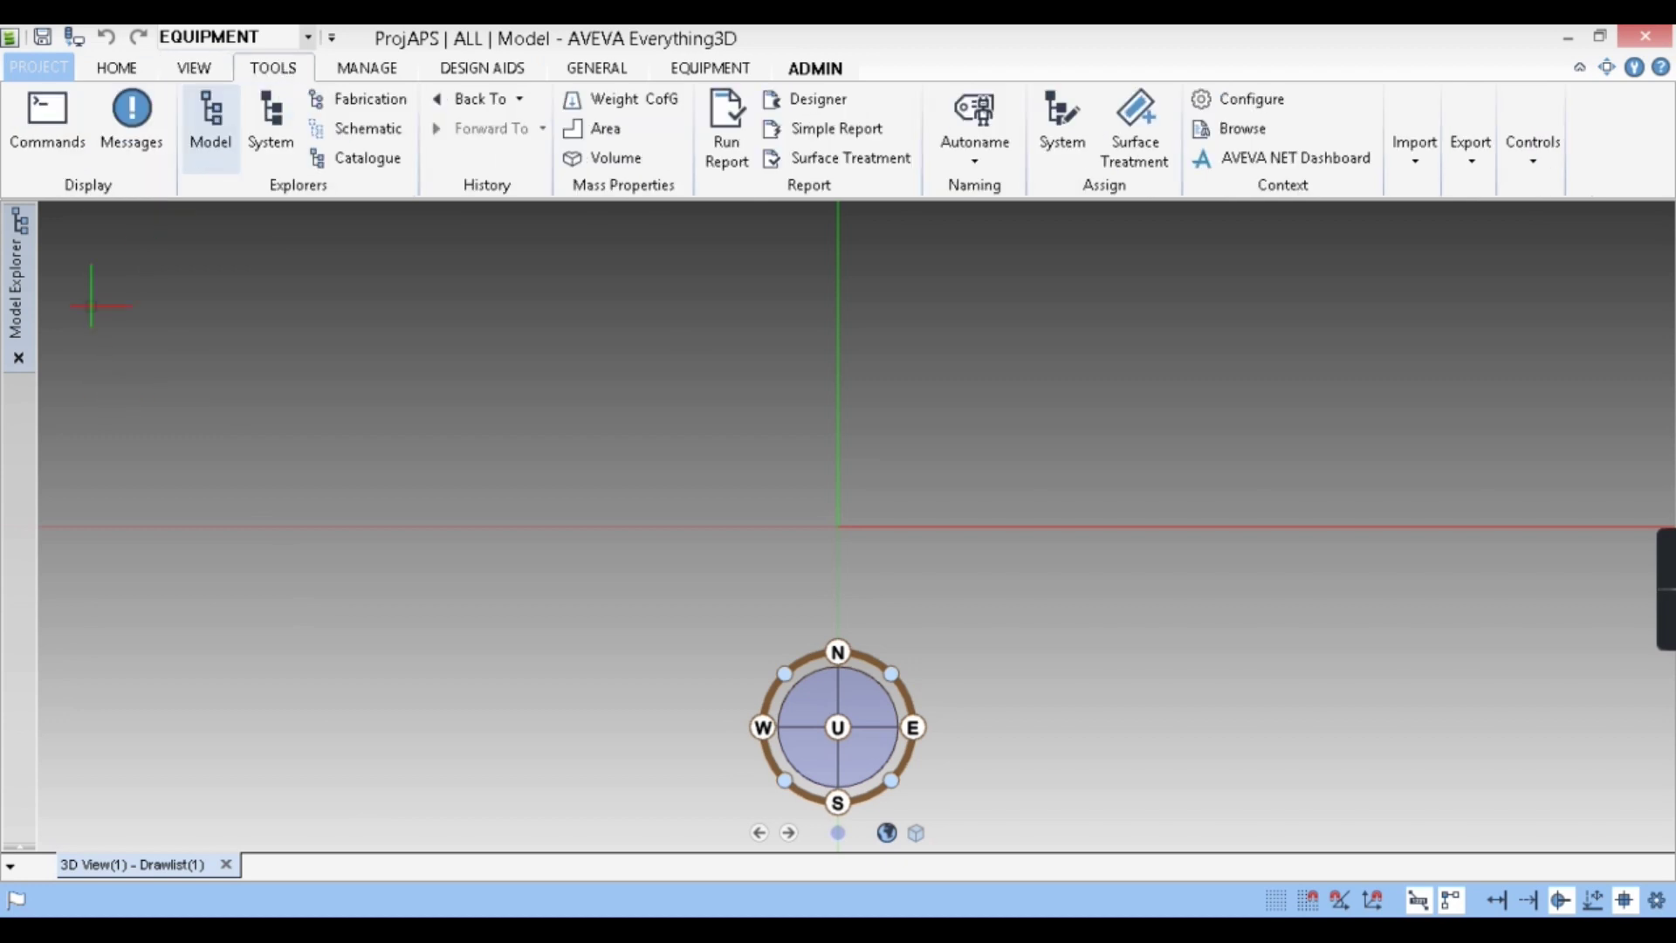
left_click(36, 118)
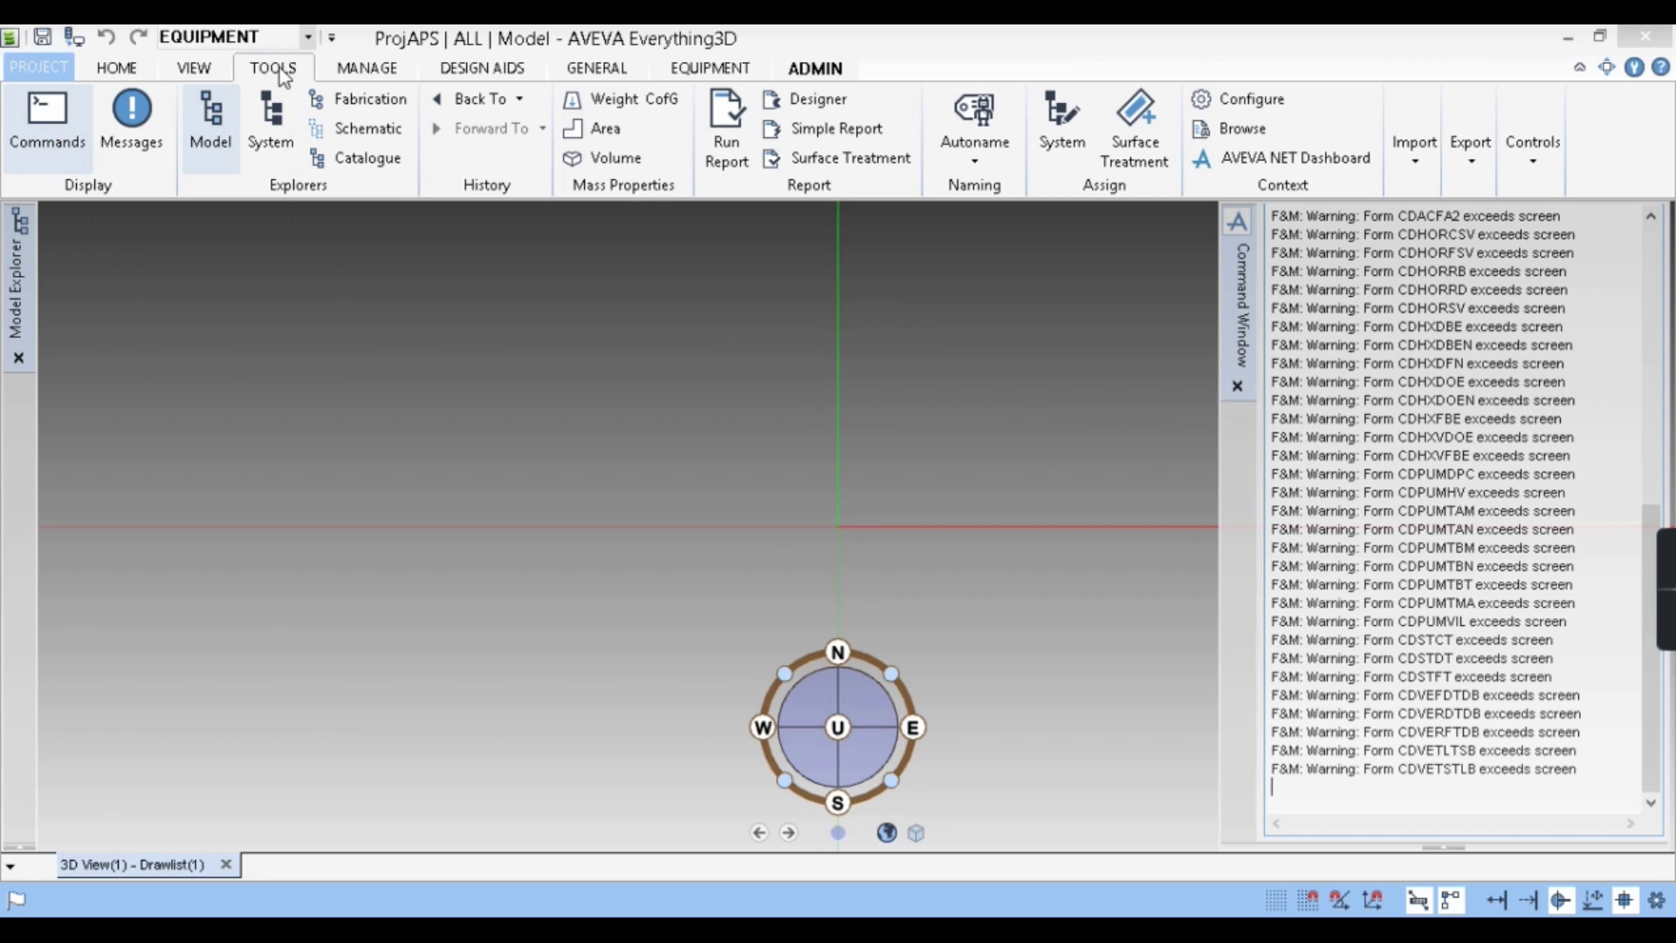
left_click(47, 142)
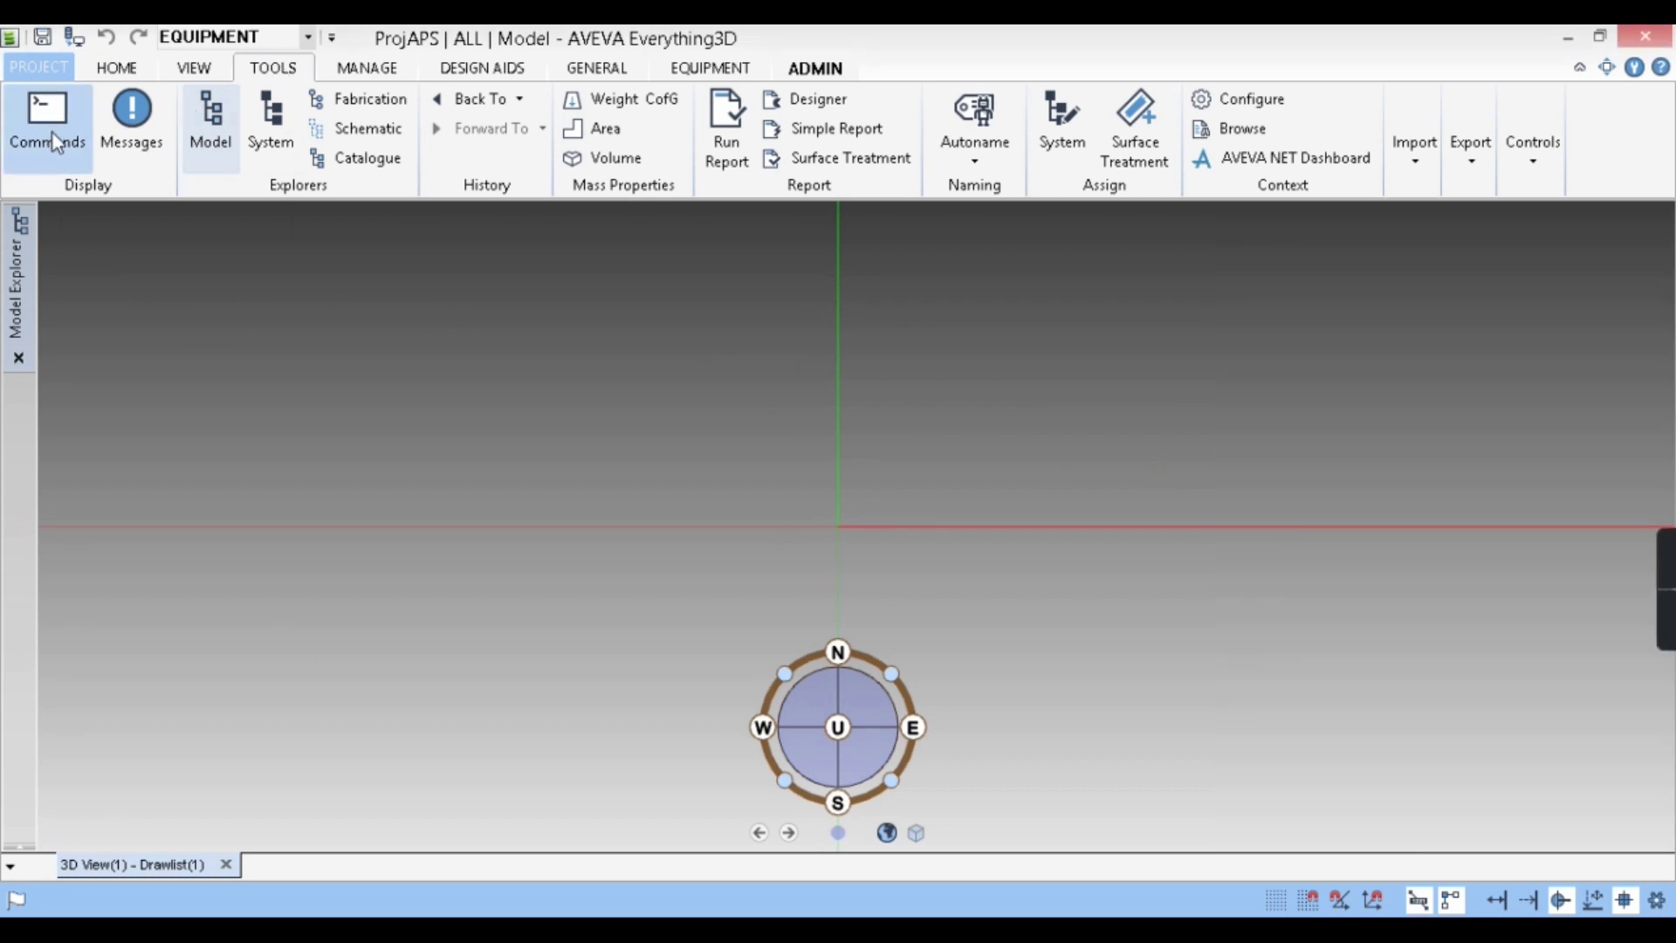
left_click(53, 141)
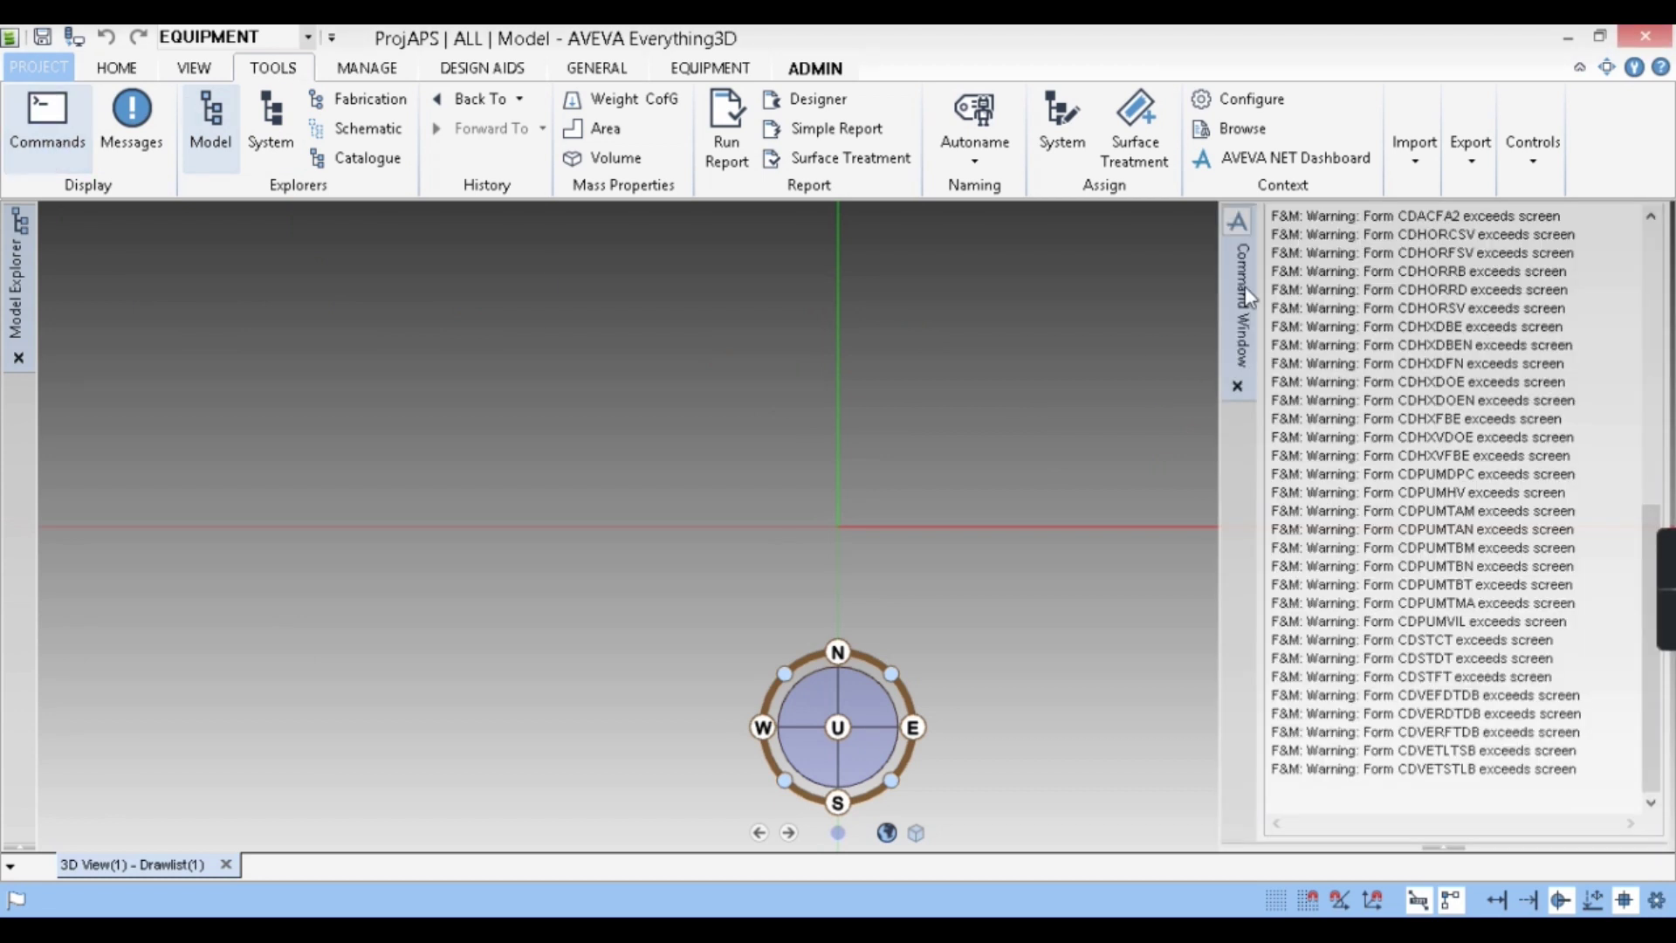
left_click(1237, 386)
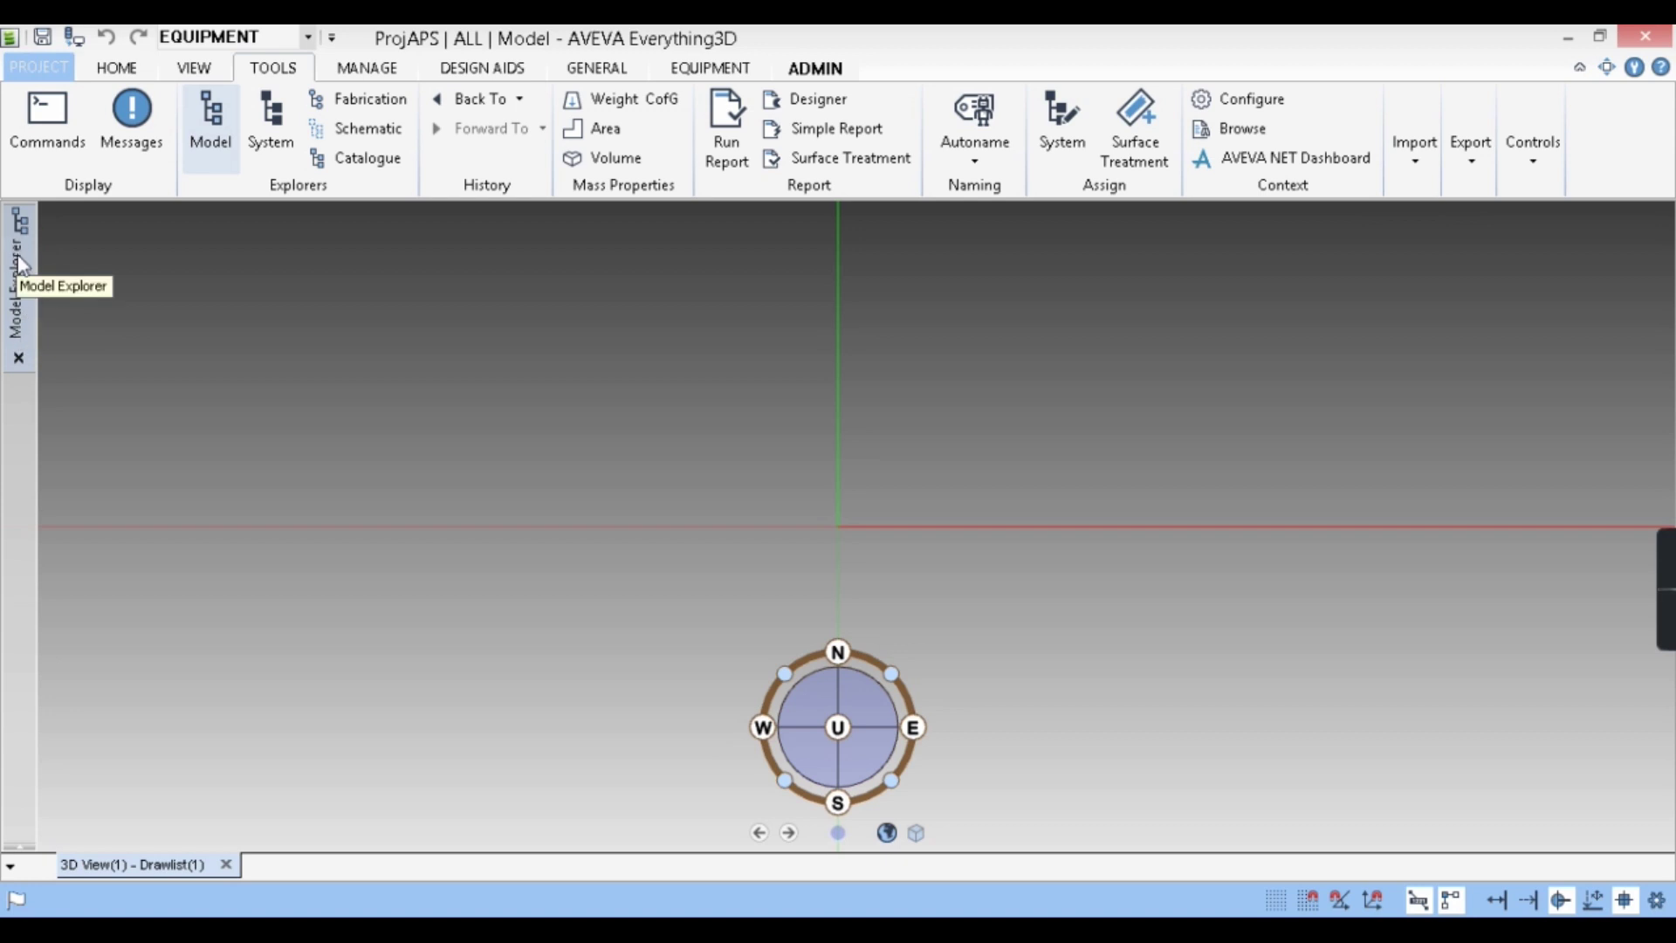
left_click(19, 302)
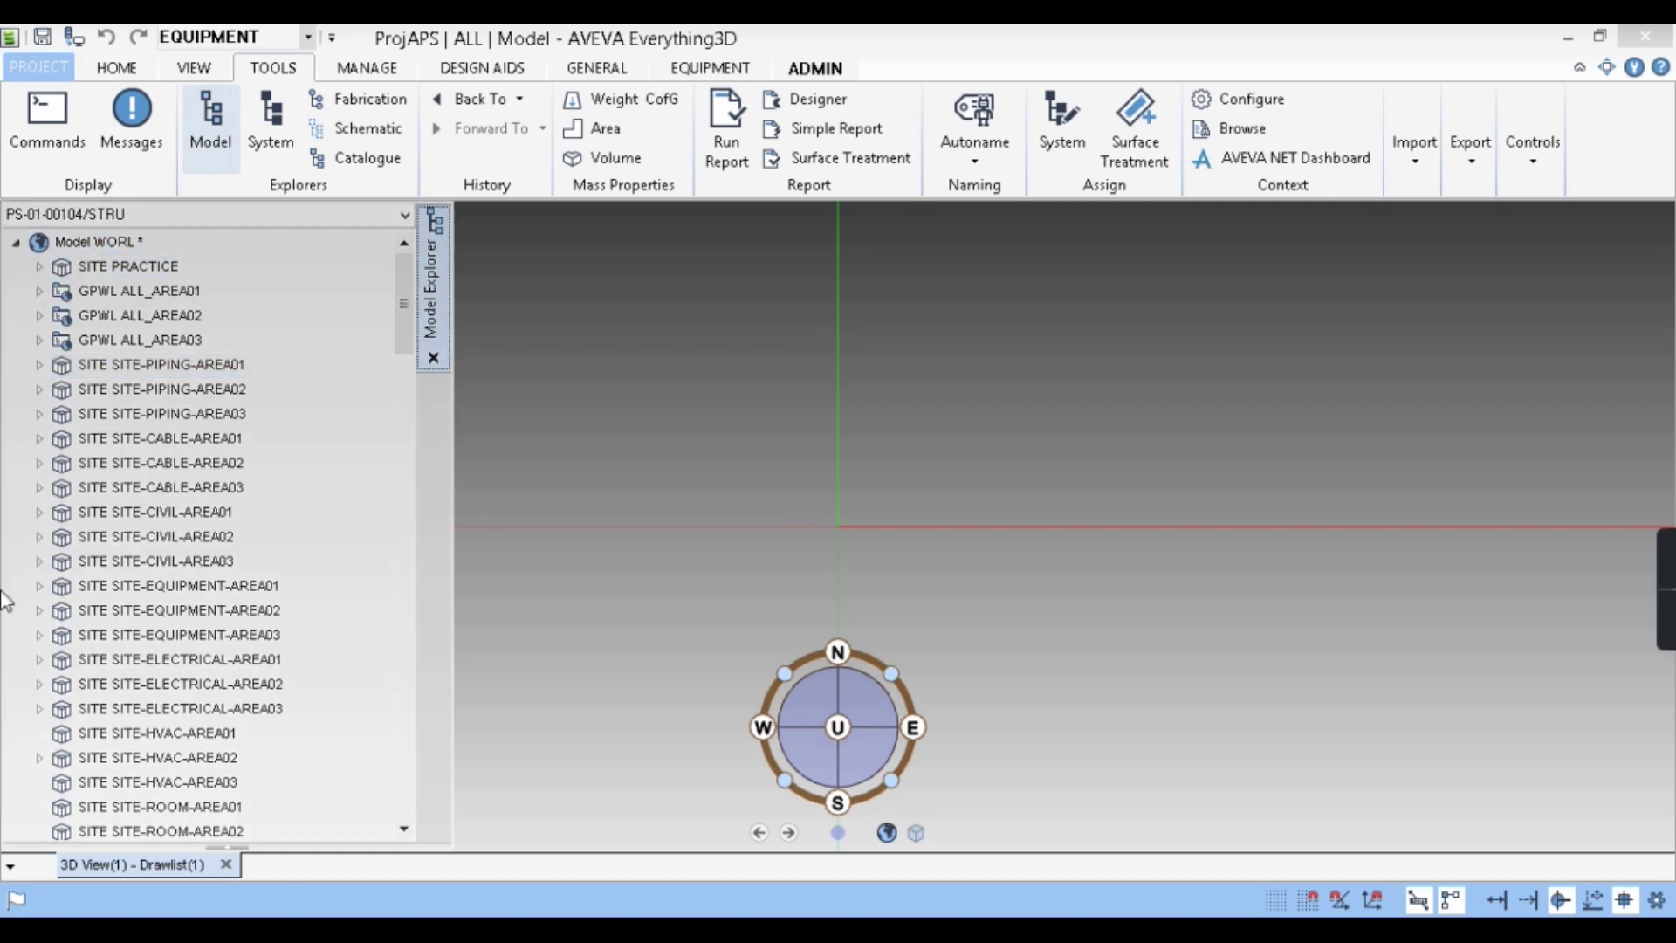
left_click(38, 389)
left_click(39, 388)
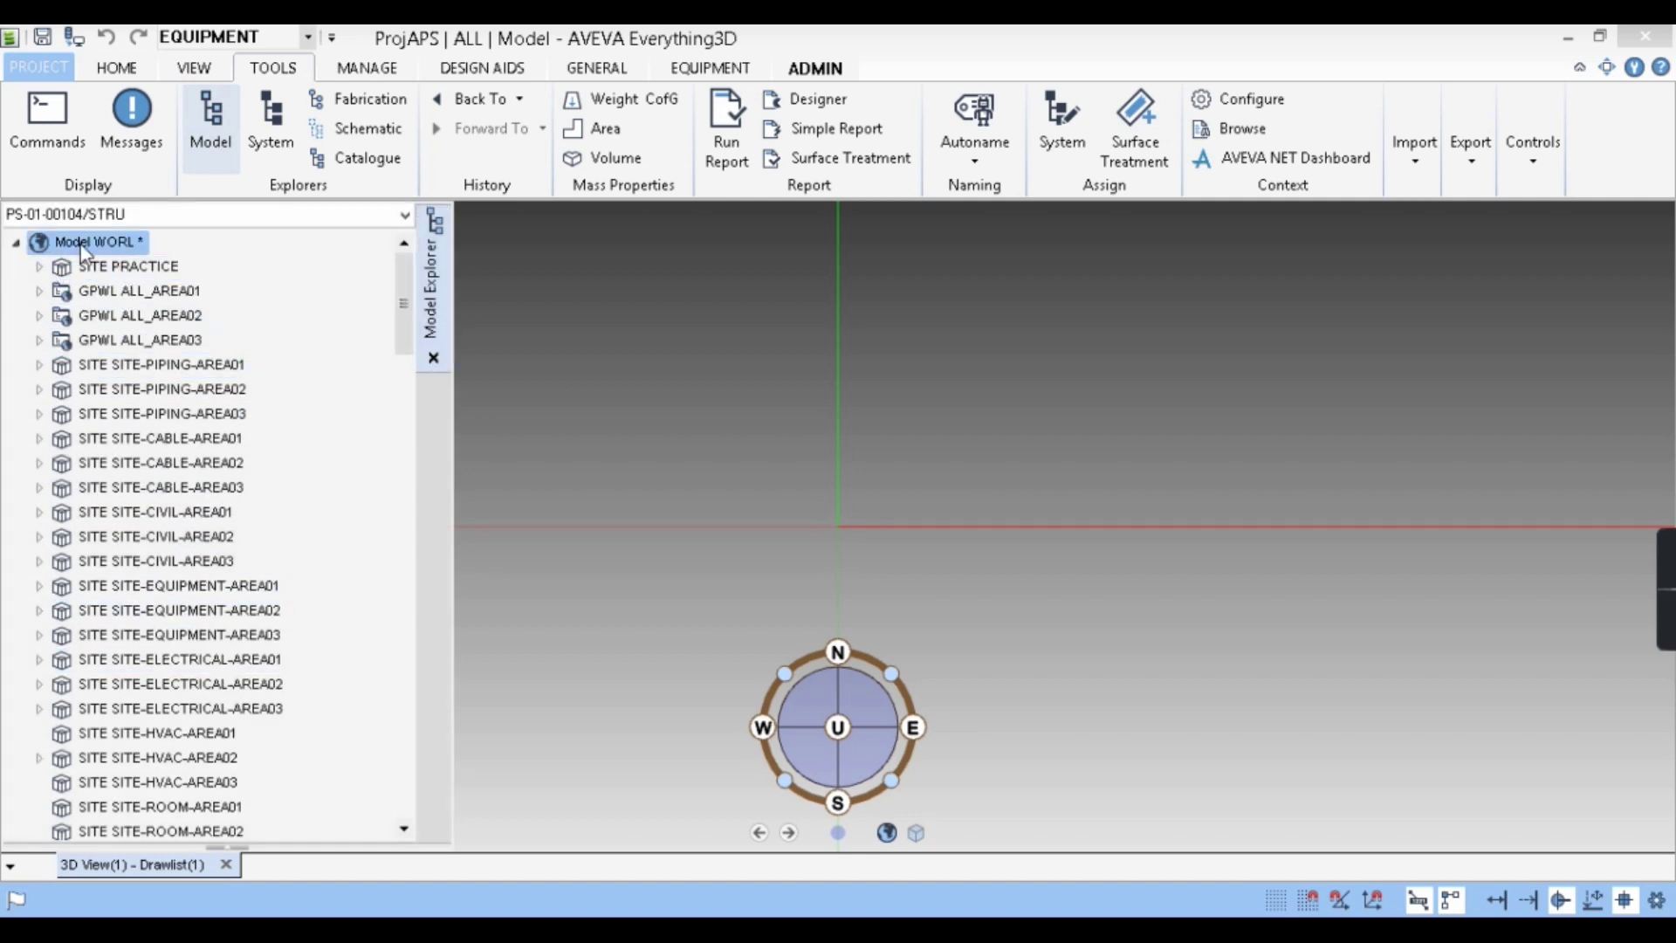
Check the version info on the PROJECT page and show the Monitor, Isodraft, Draw and Spool modules
left_click(35, 68)
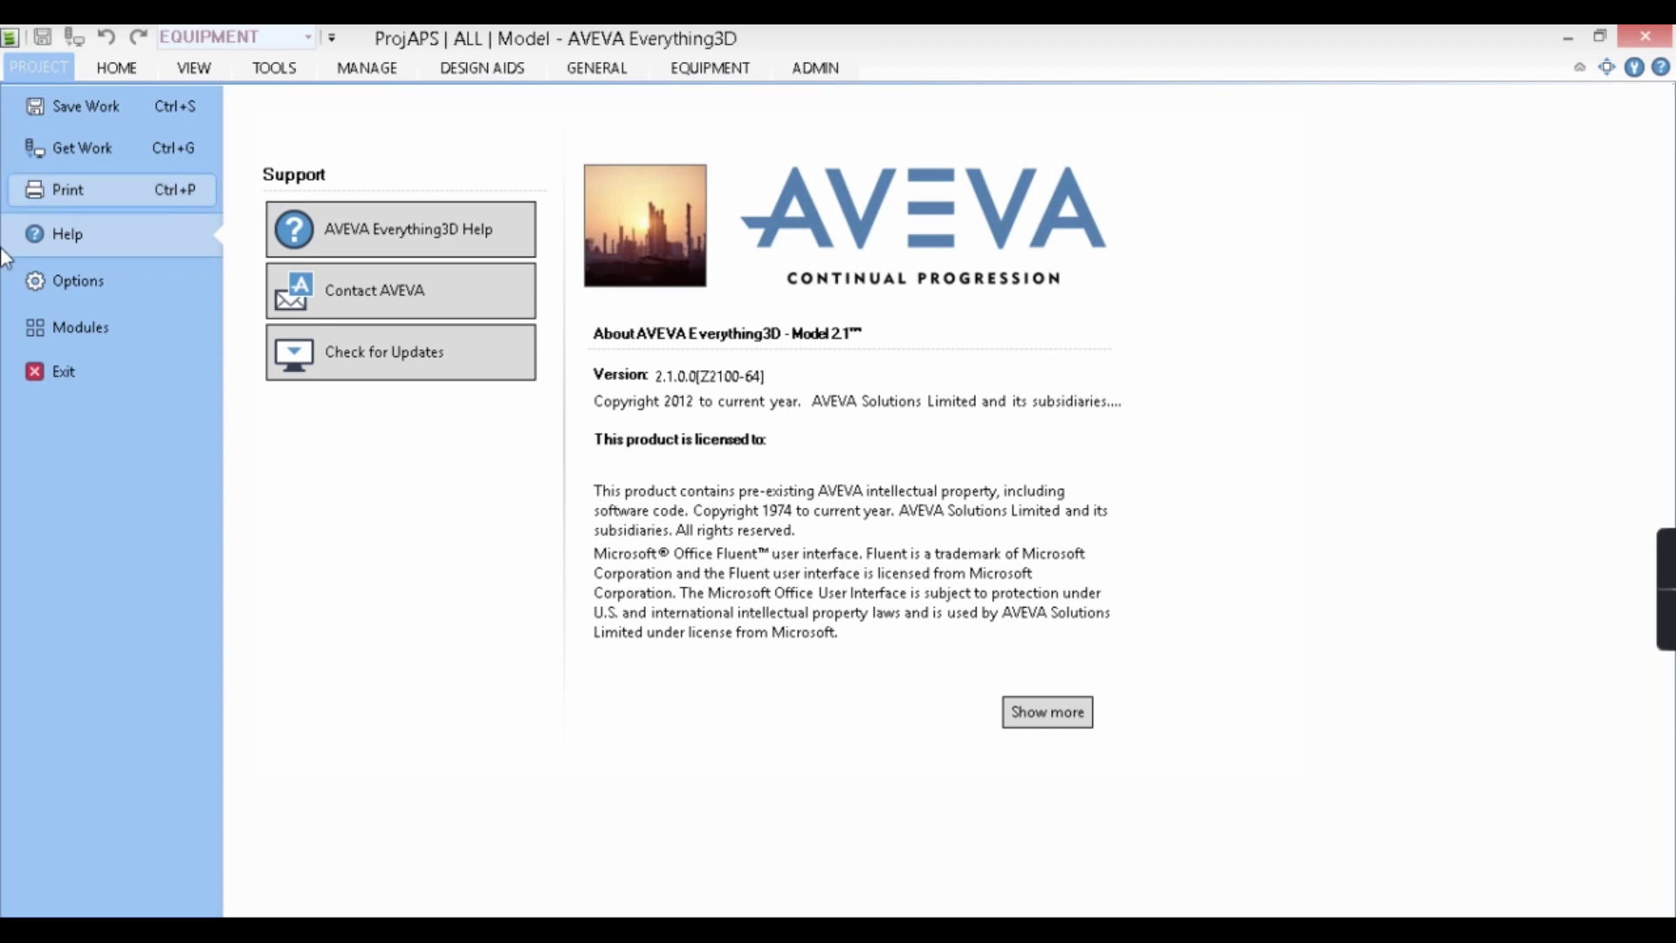
left_click(87, 281)
left_click(71, 332)
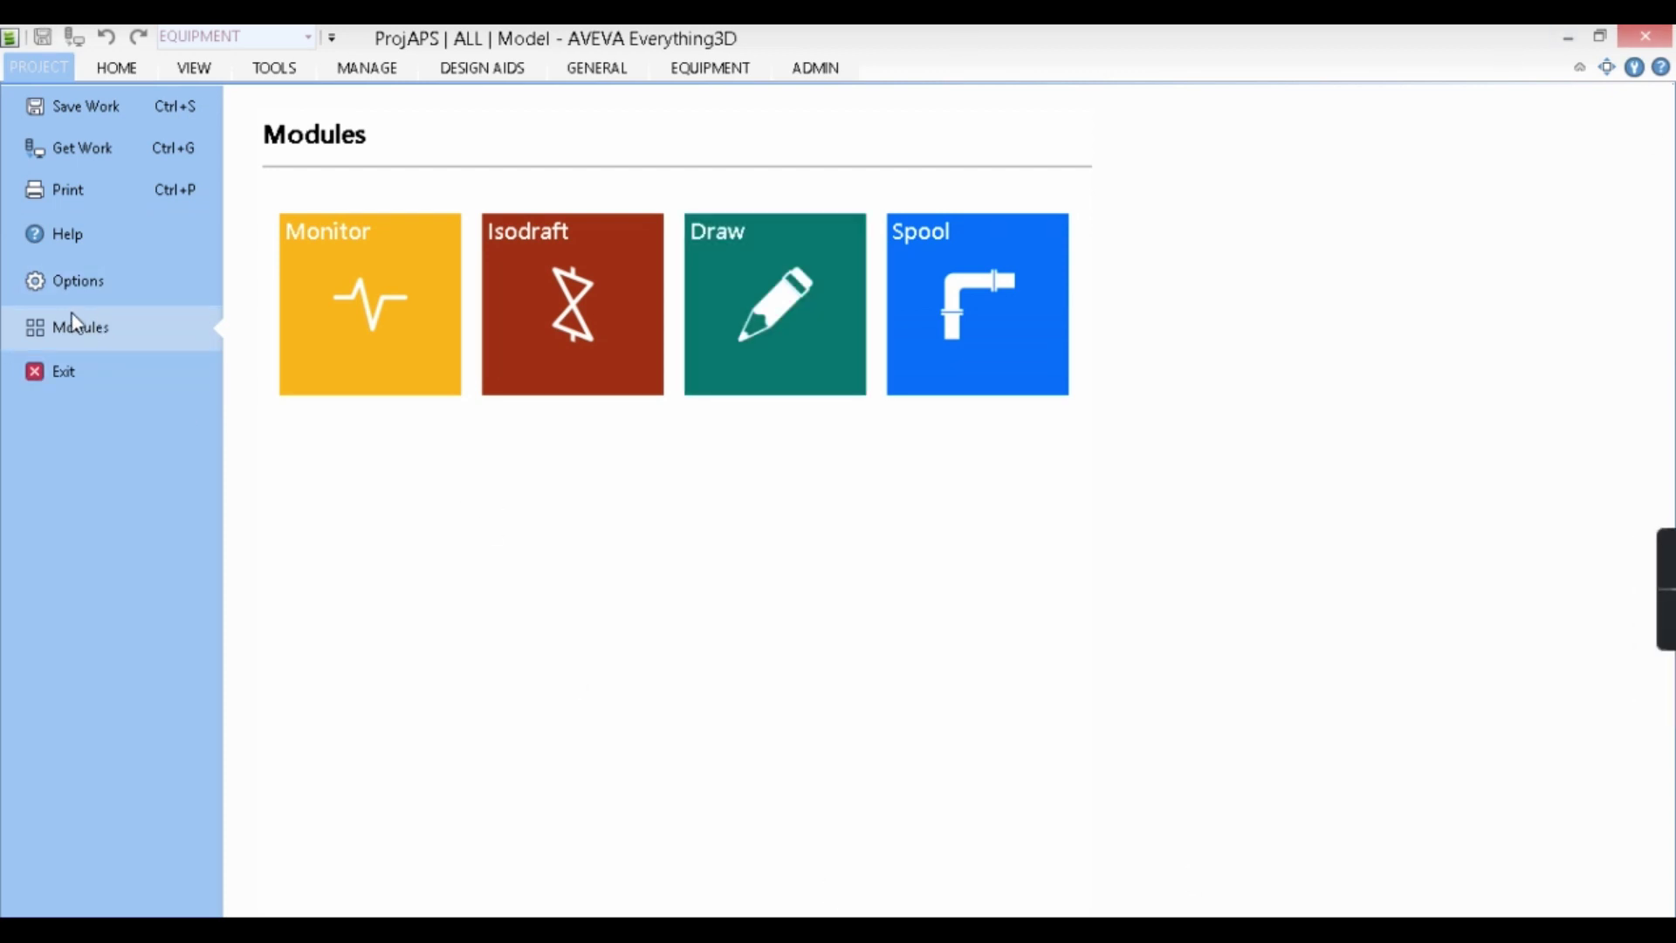
Review the View display, Discipline and general Configuration option pages
left_click(85, 290)
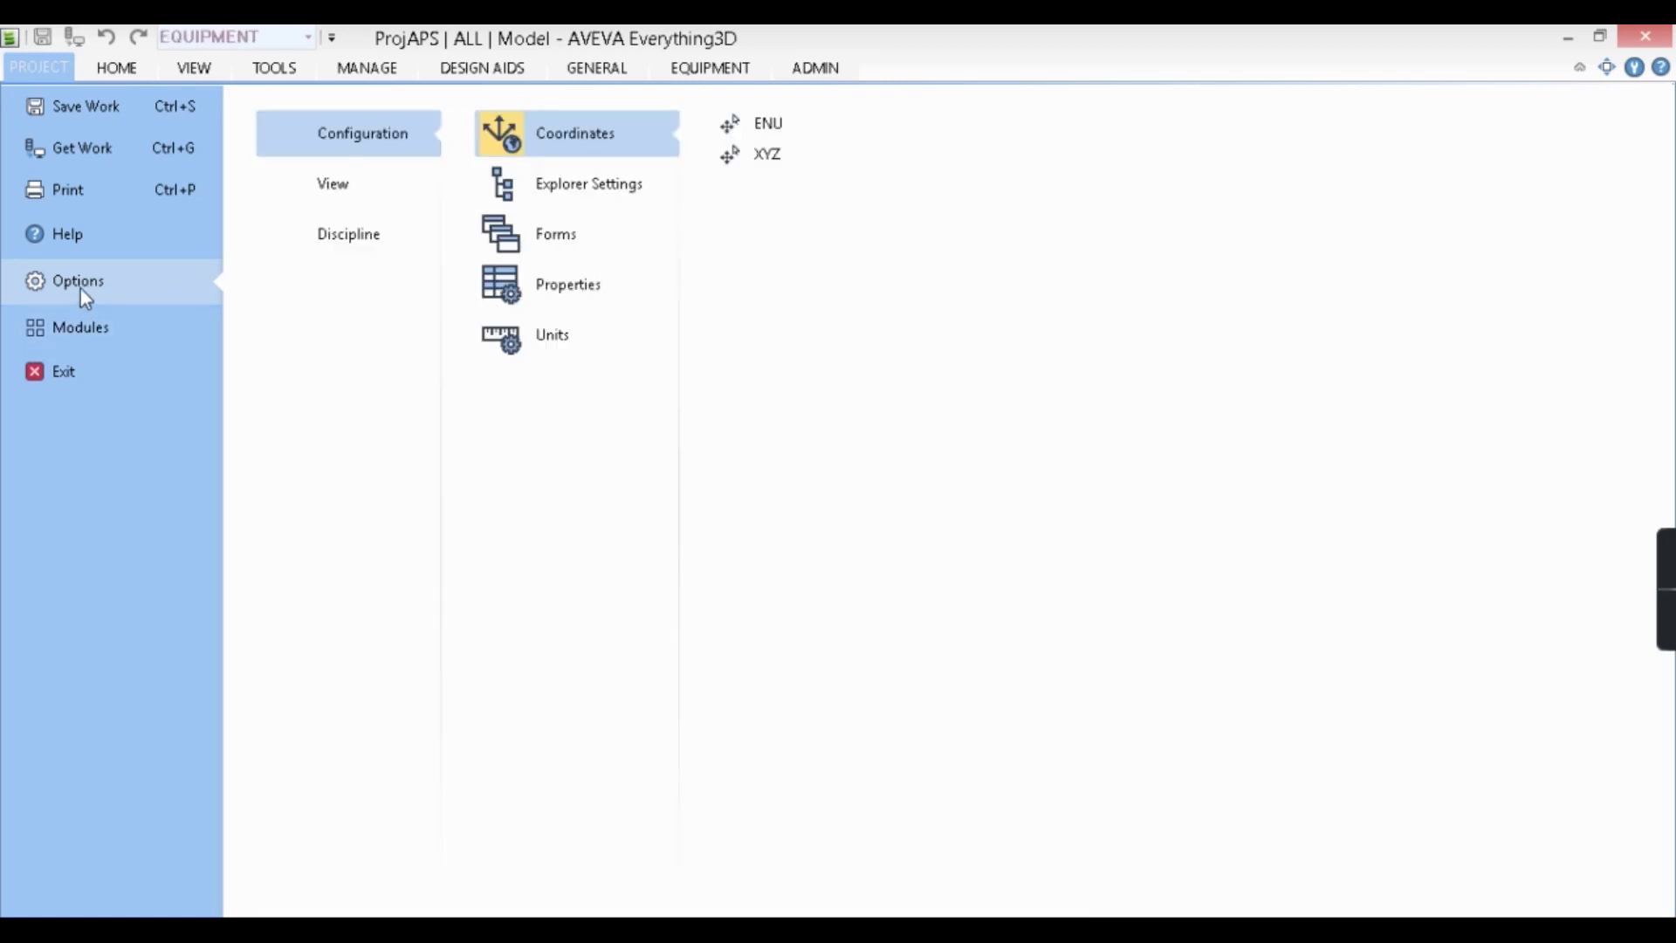
left_click(323, 196)
left_click(353, 250)
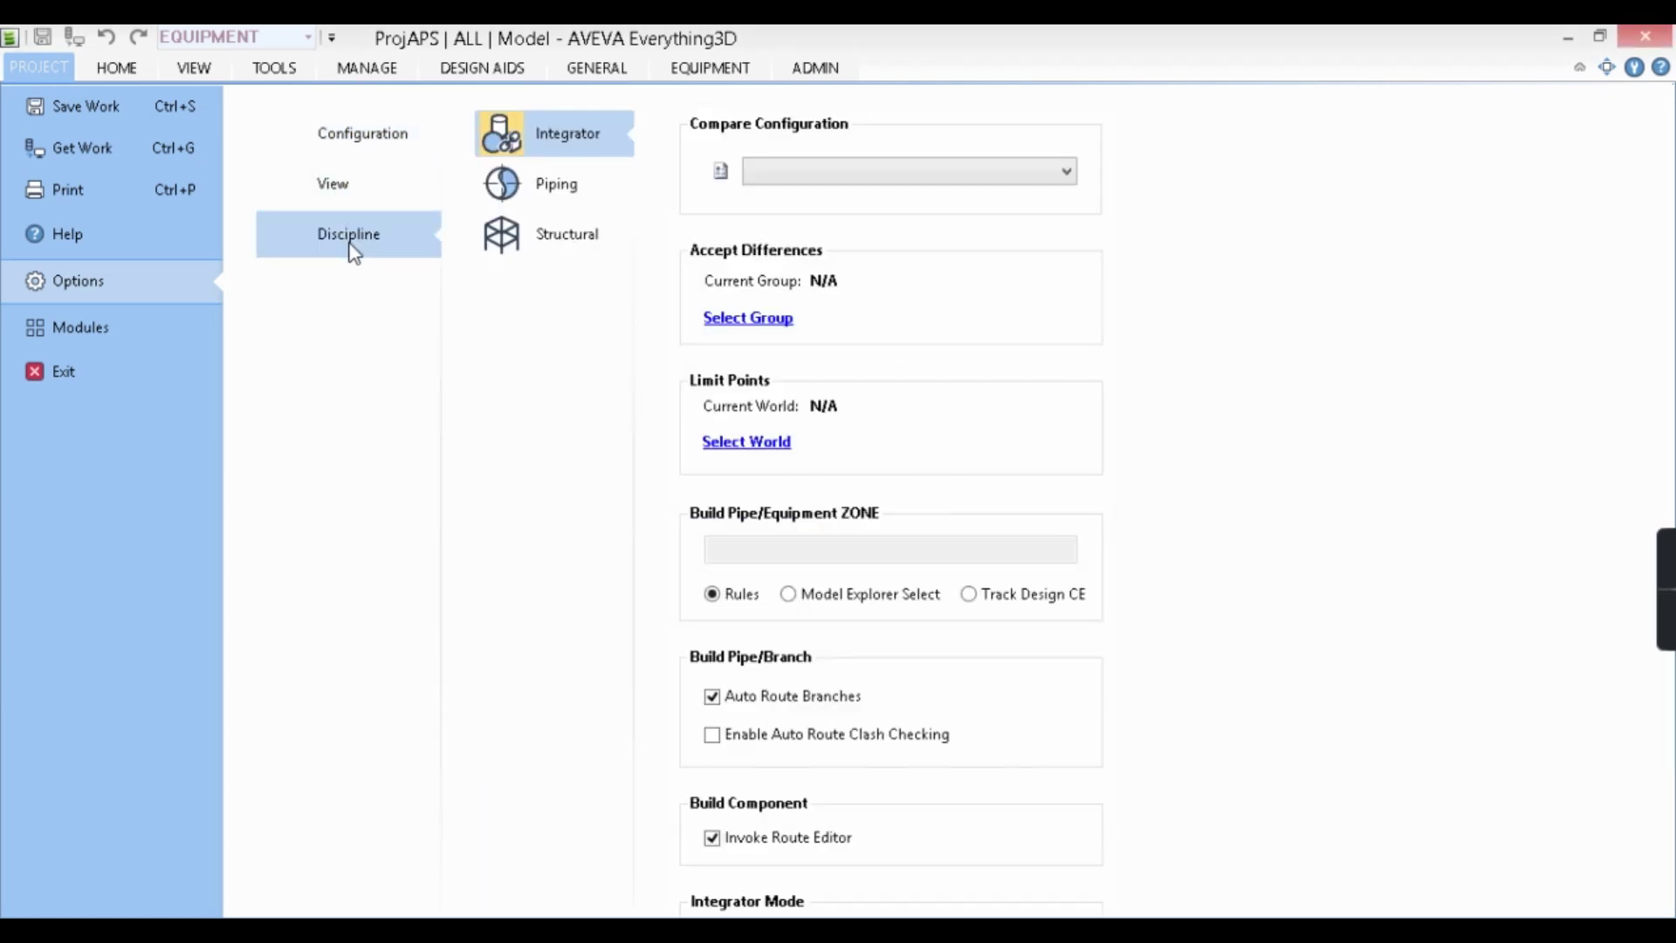
left_click(357, 142)
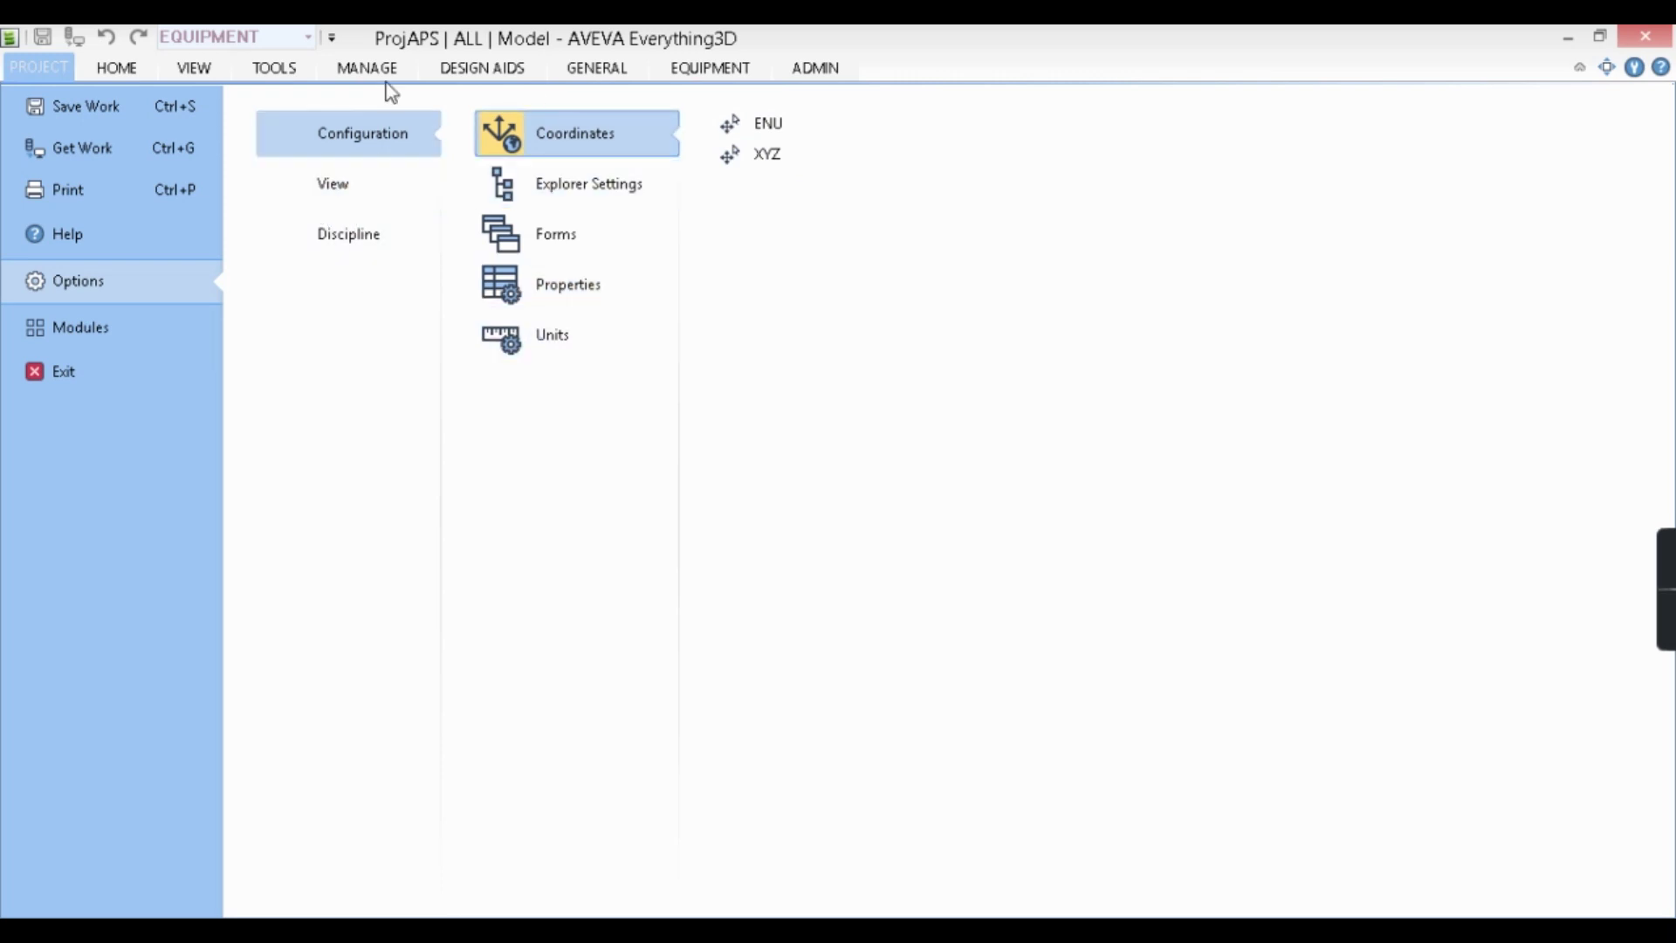
Check the view animation/colour and Integrator discipline settings, then return to the model
left_click(332, 182)
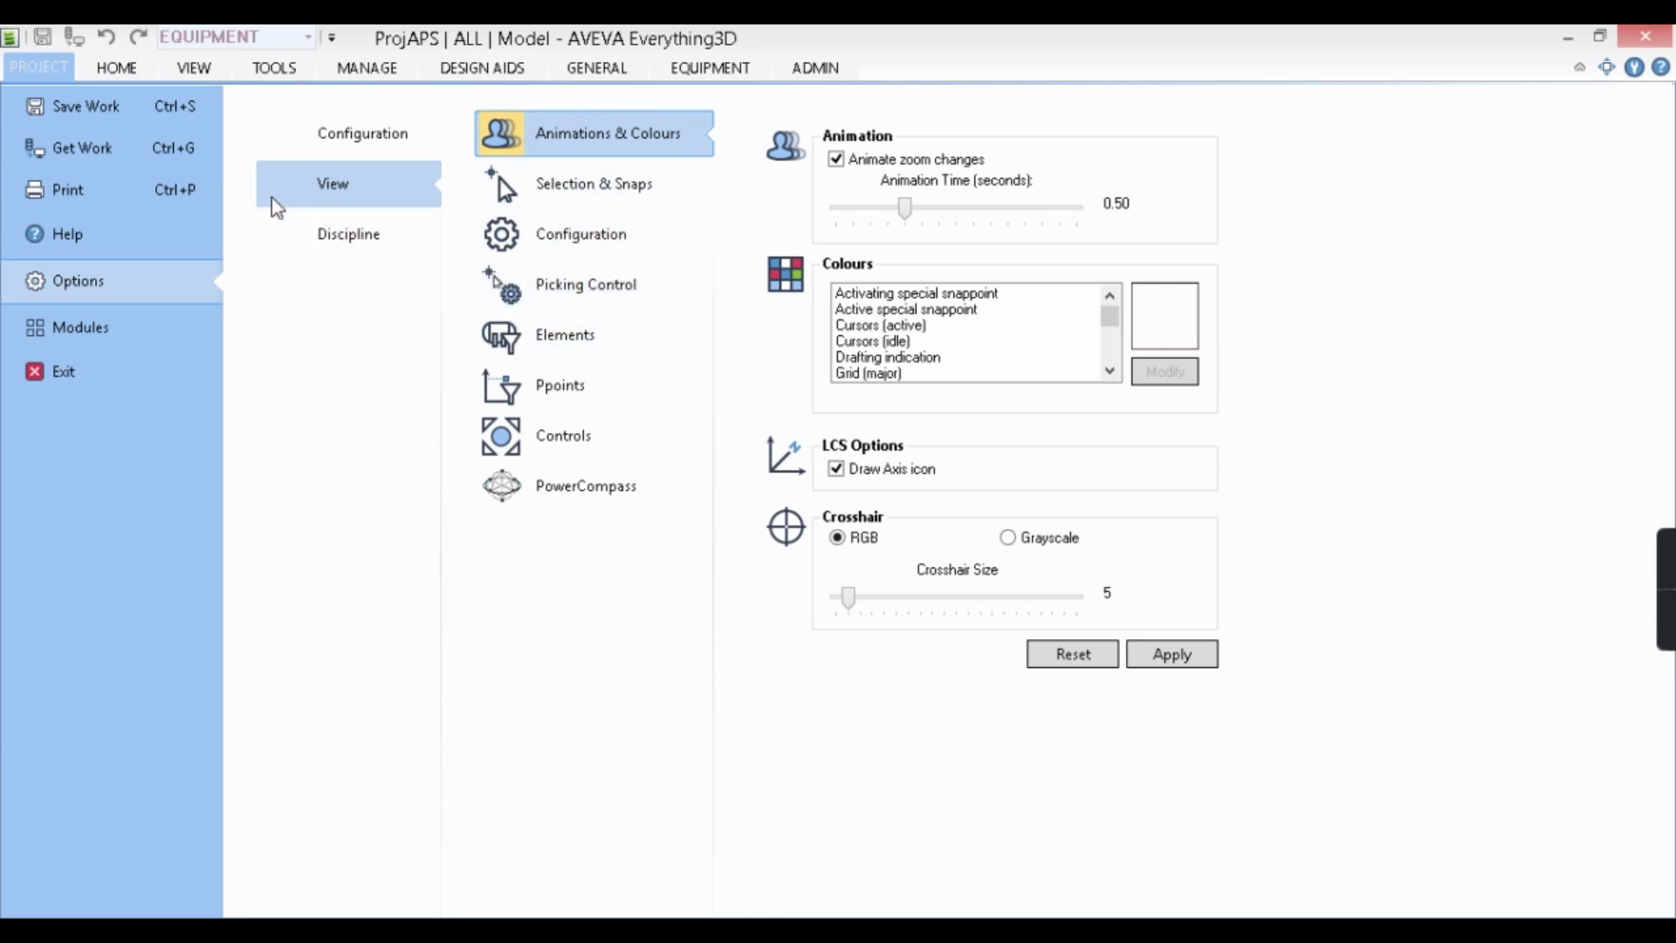
left_click(363, 233)
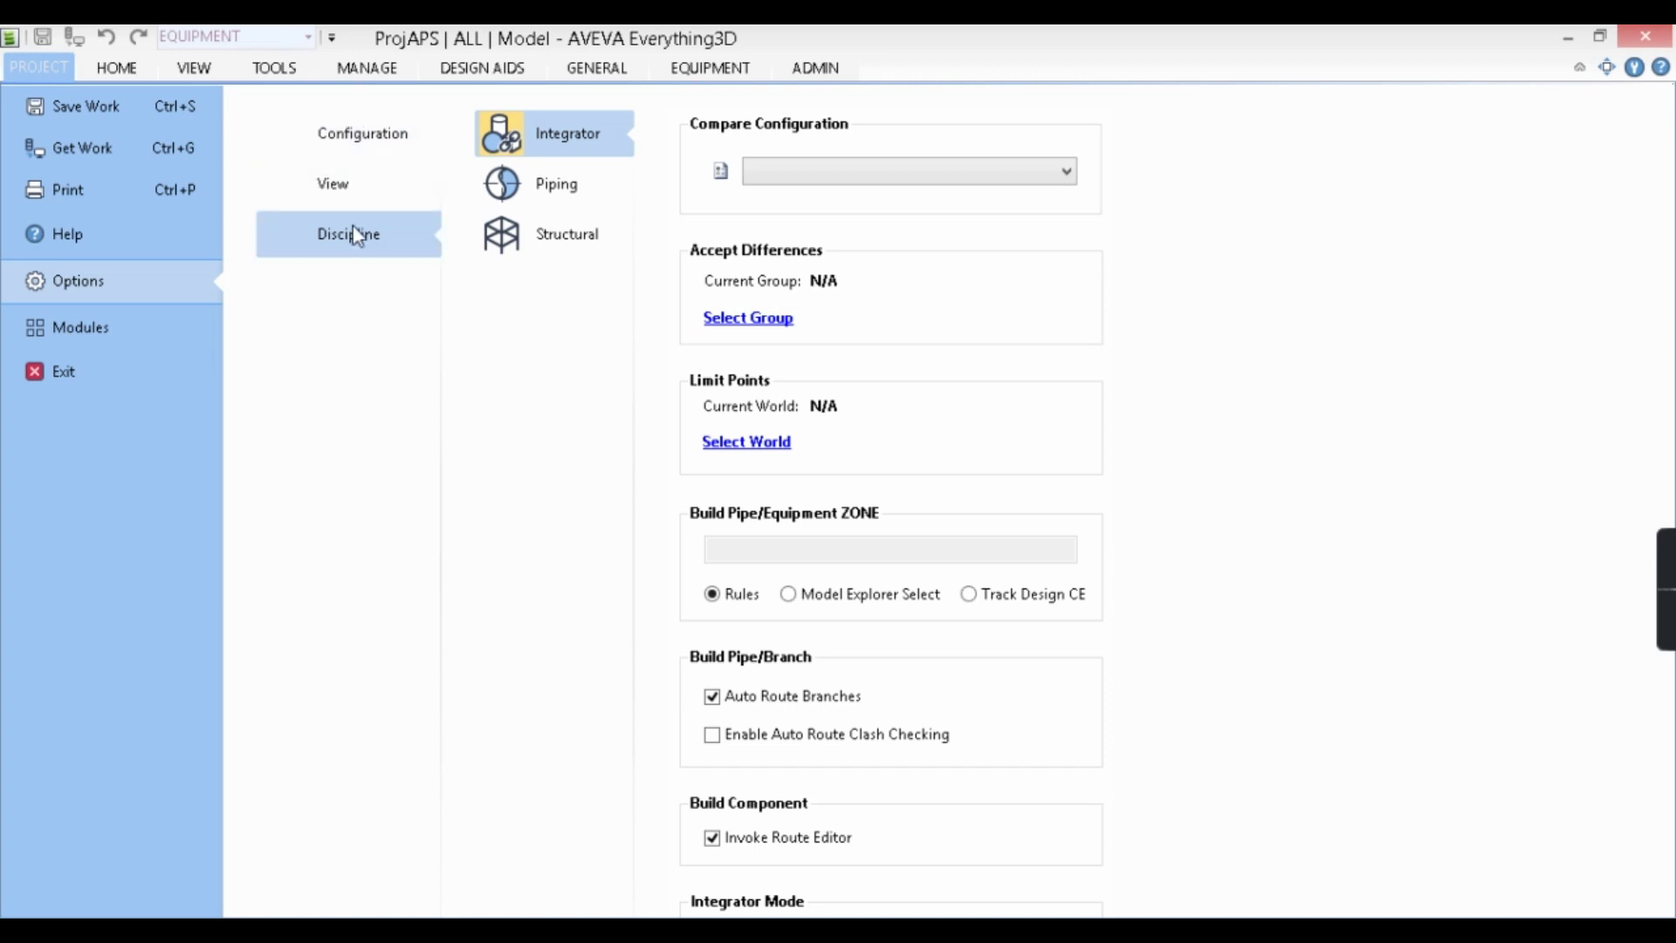
scroll(785, 462, "down", 2)
scroll(787, 546, "up", 2)
left_click(356, 187)
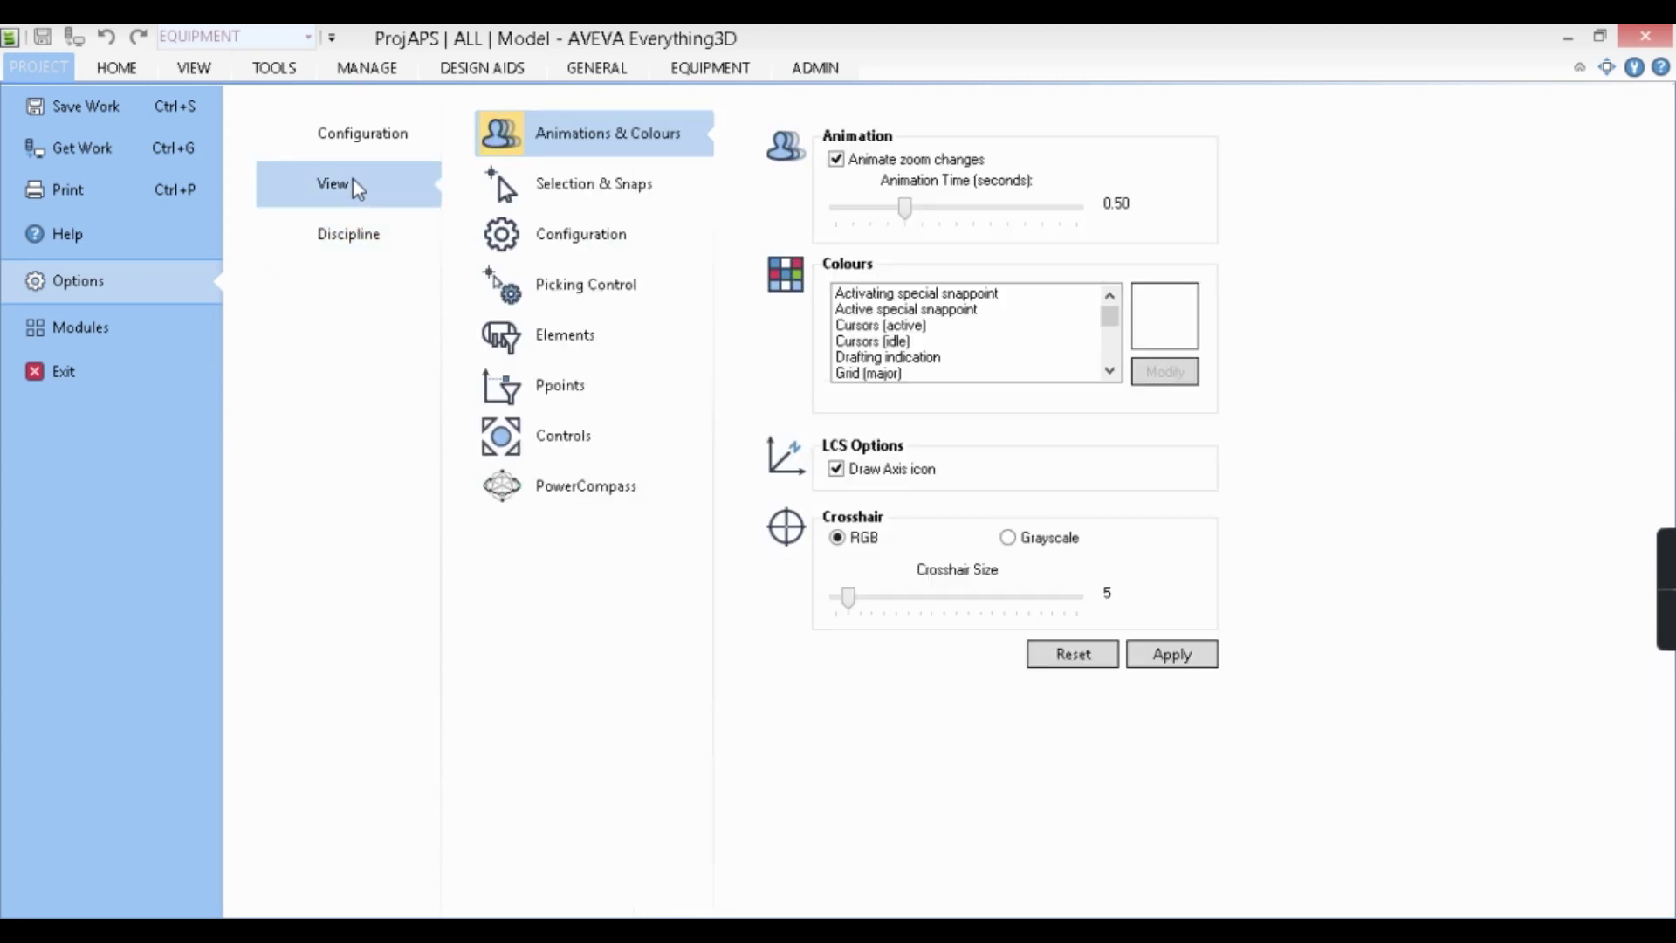
left_click(116, 69)
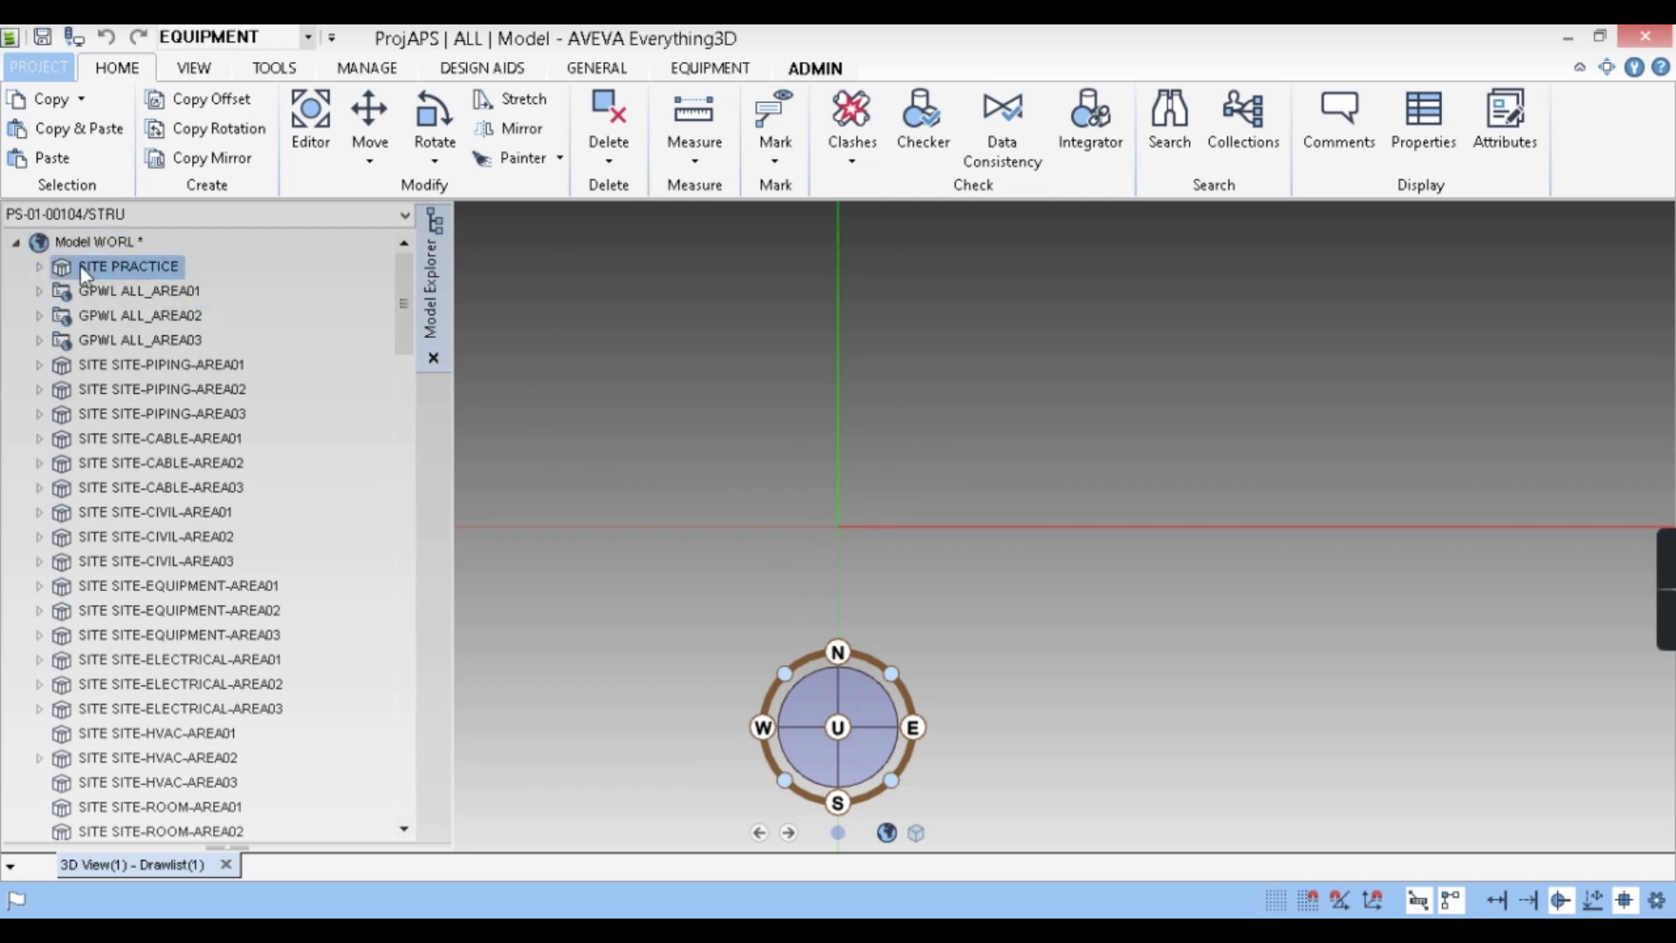
Select Model WORL in the Model Explorer and show the GENERAL site, zone and primitive tools
left_click(96, 243)
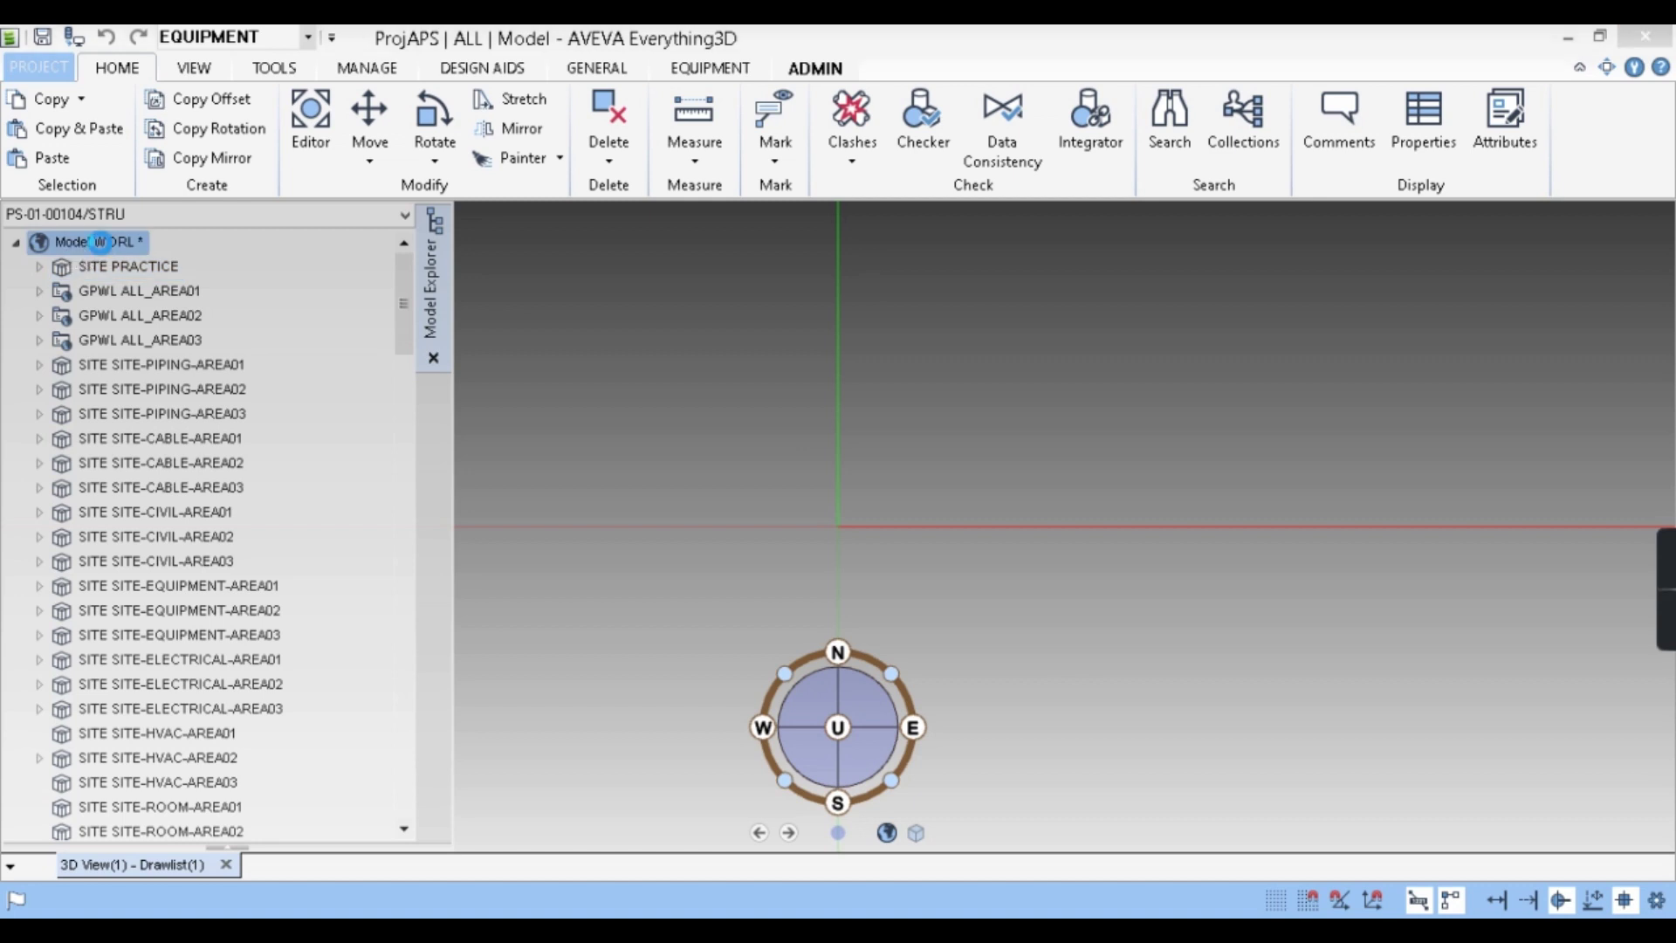
right_click(103, 243)
left_click(187, 285)
left_click(191, 290)
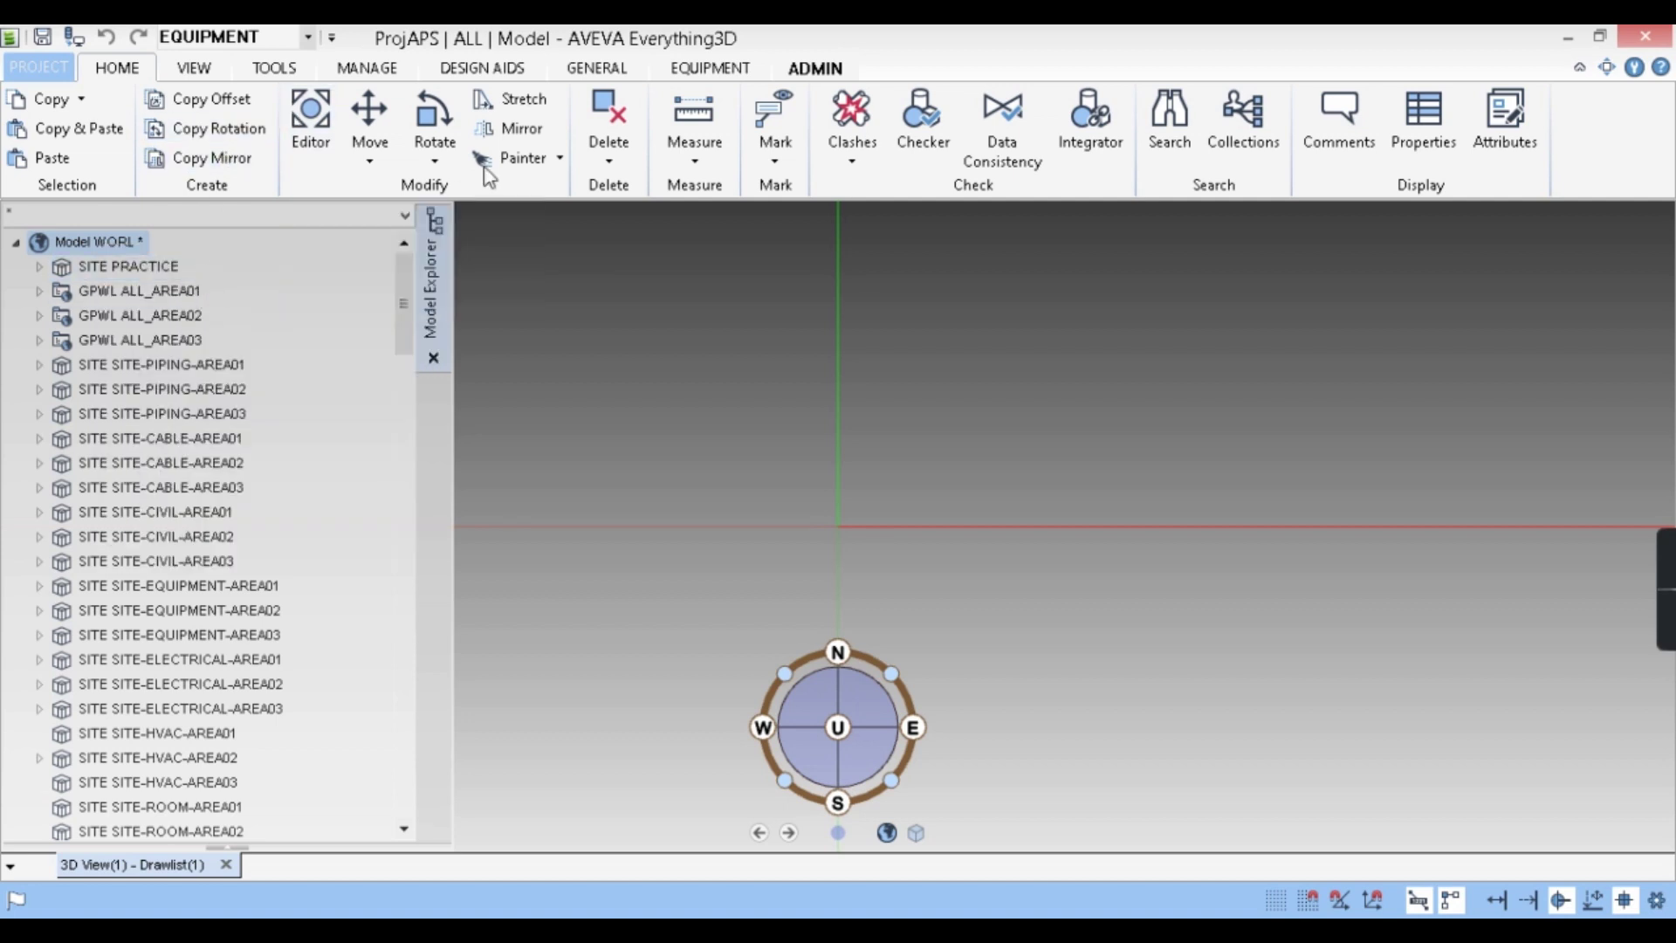
left_click(613, 73)
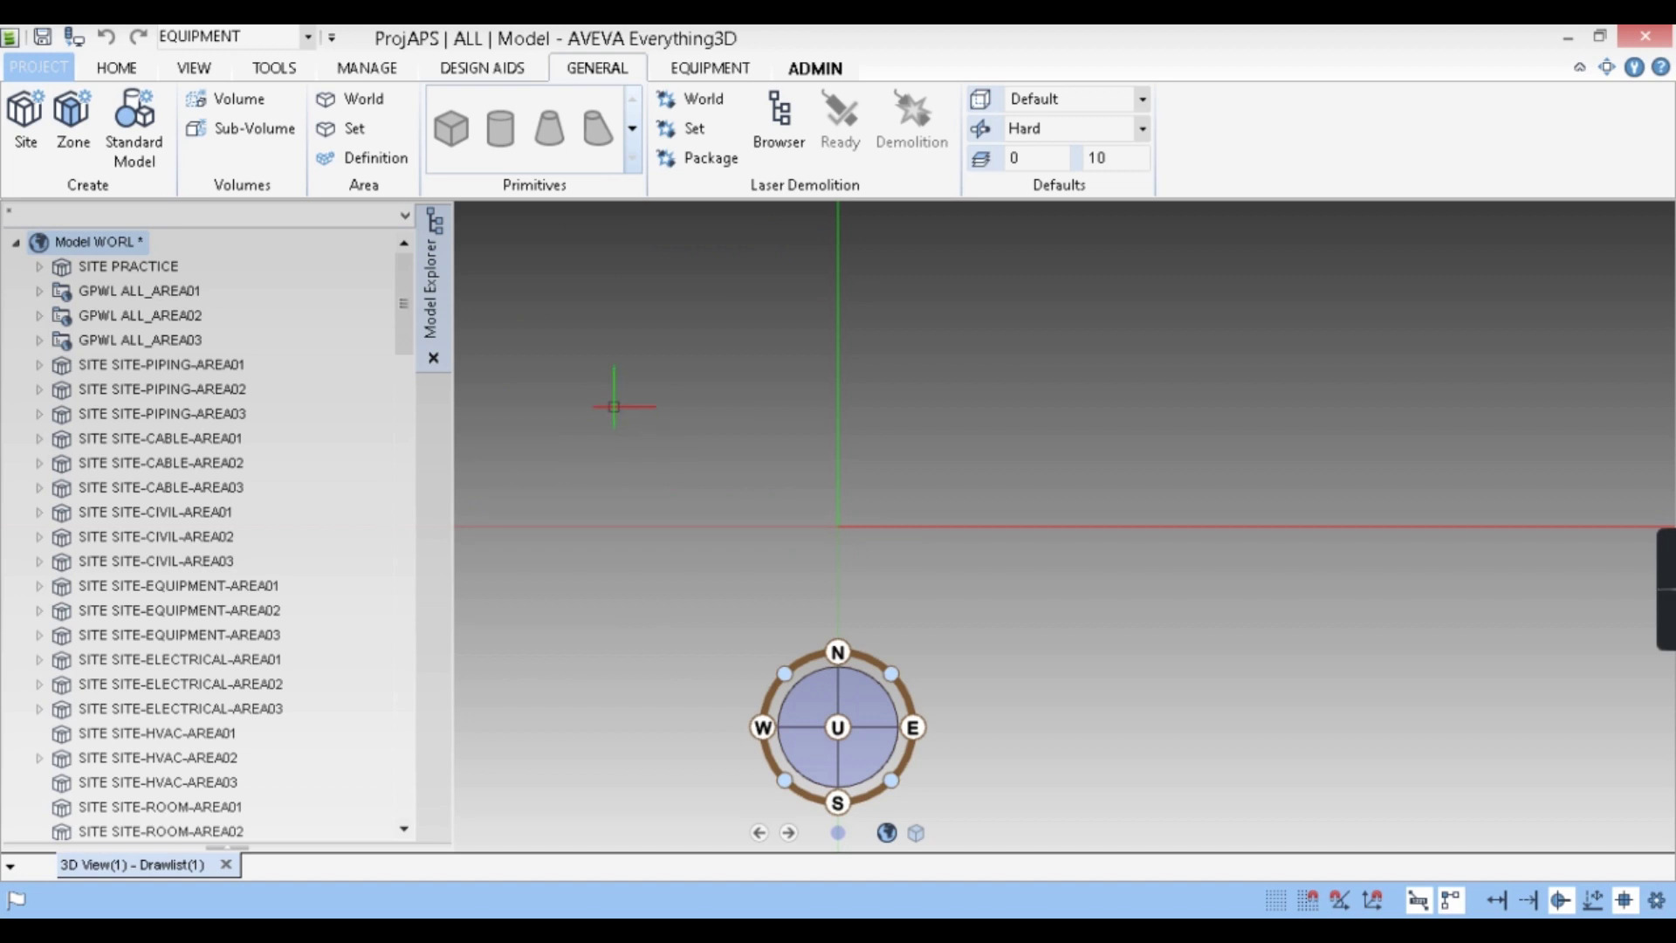
Inspect SITE-PIPING-AREA01 and its zone, then create SITE 1 under Model WORL
left_click(39, 365)
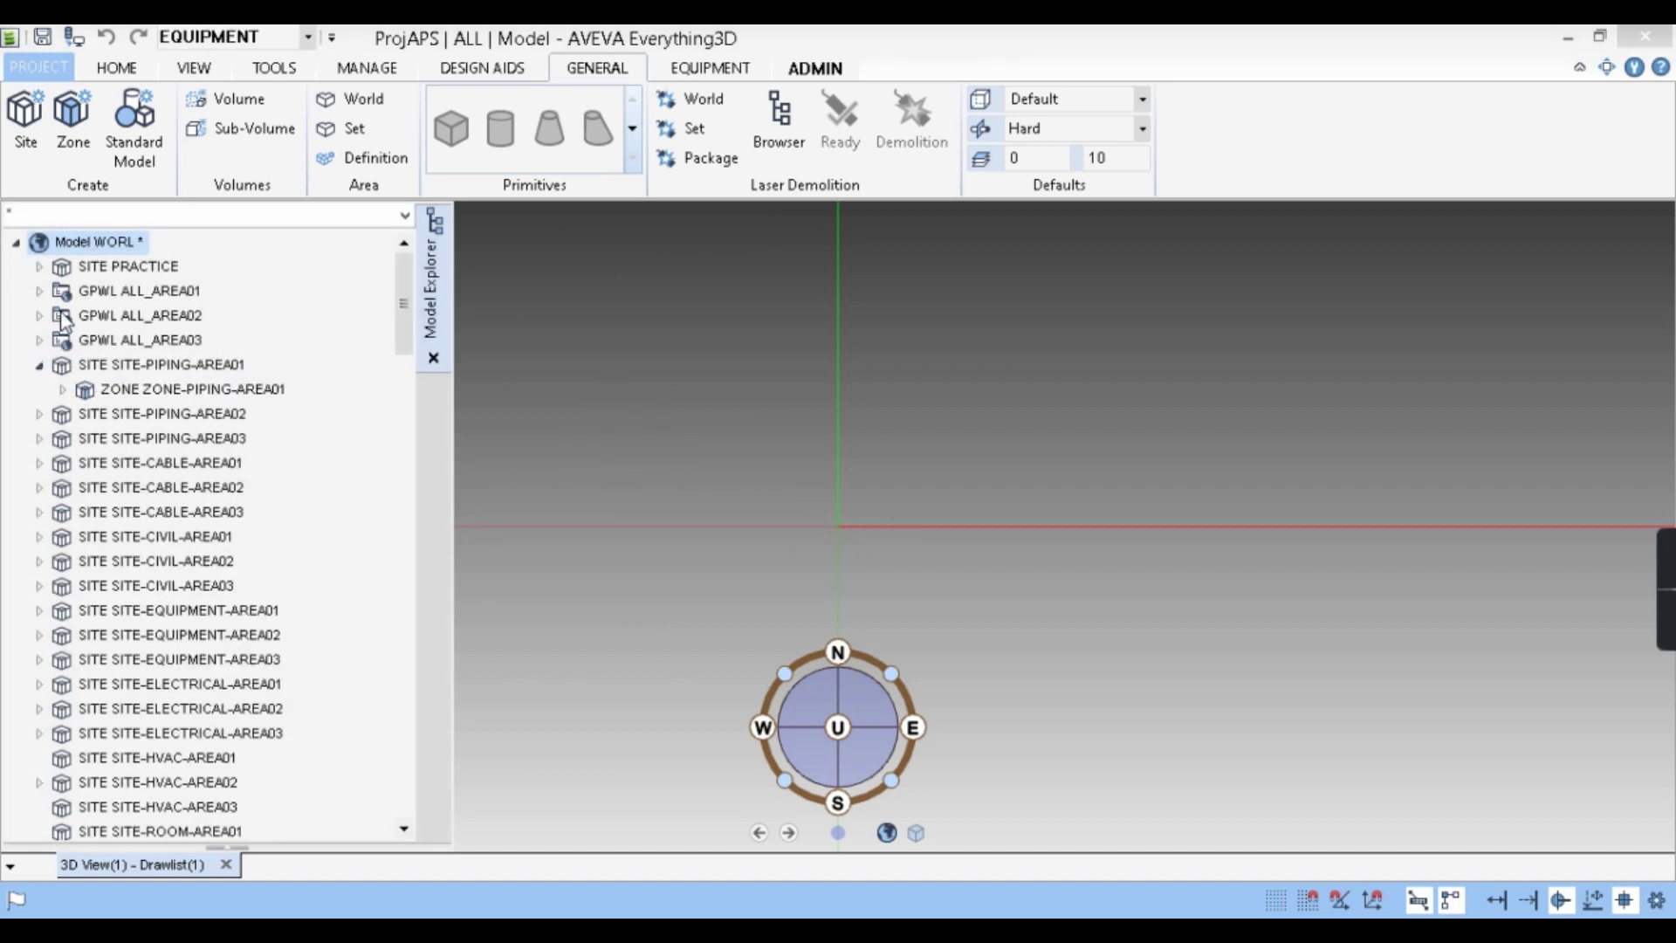
left_click(62, 390)
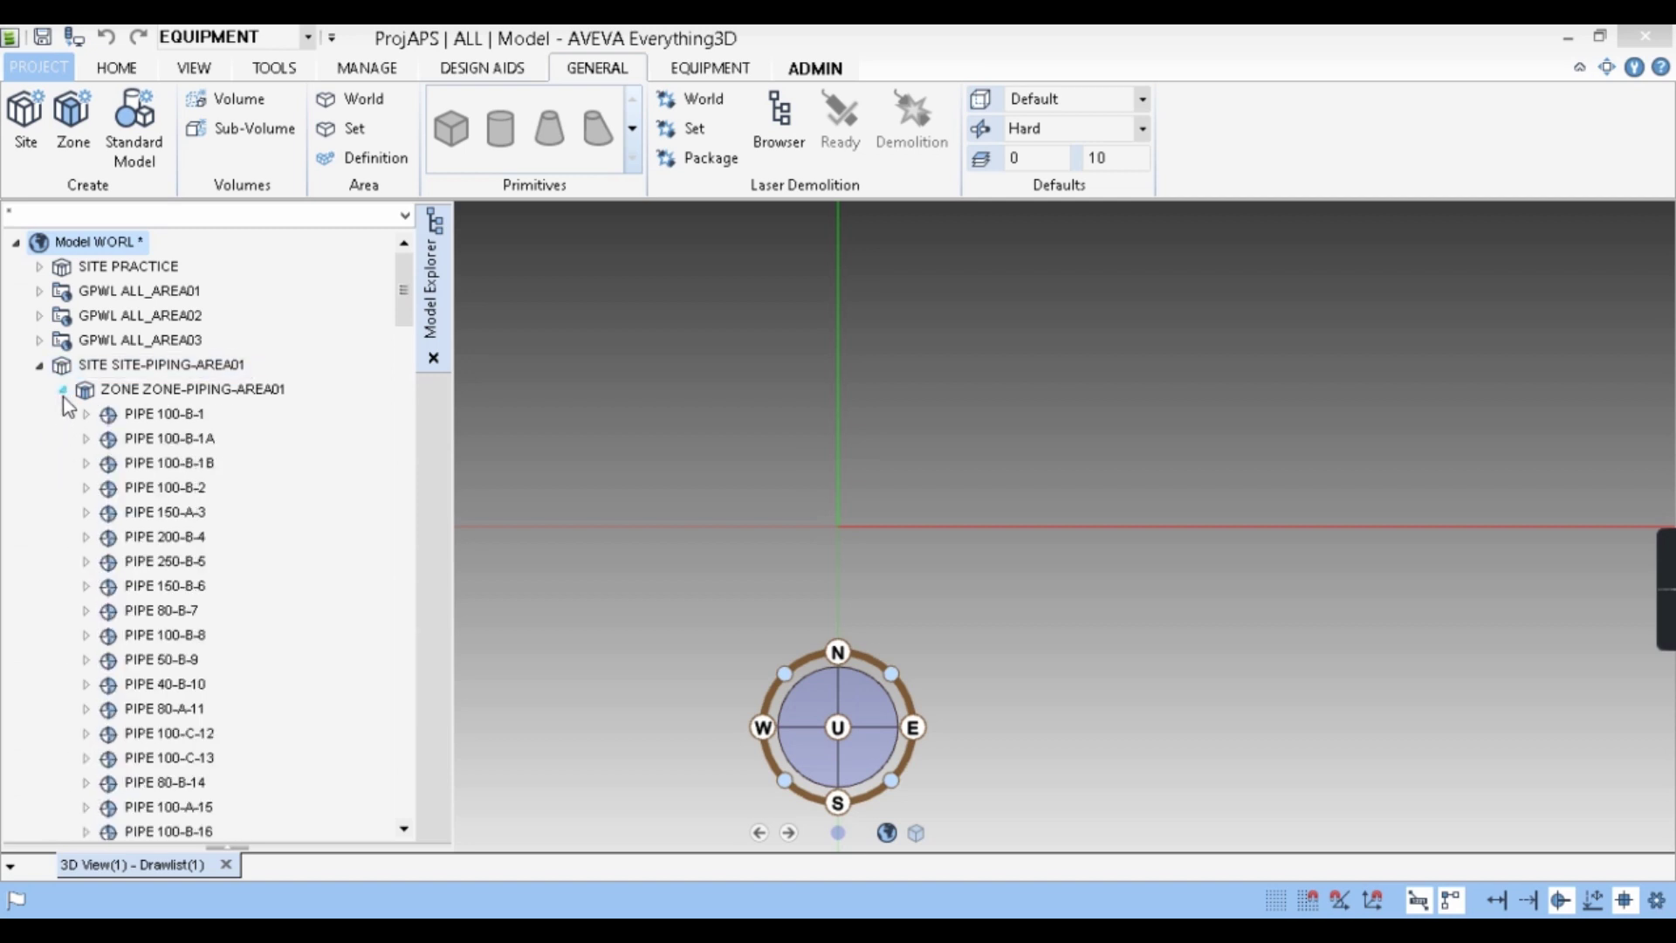
left_click(62, 390)
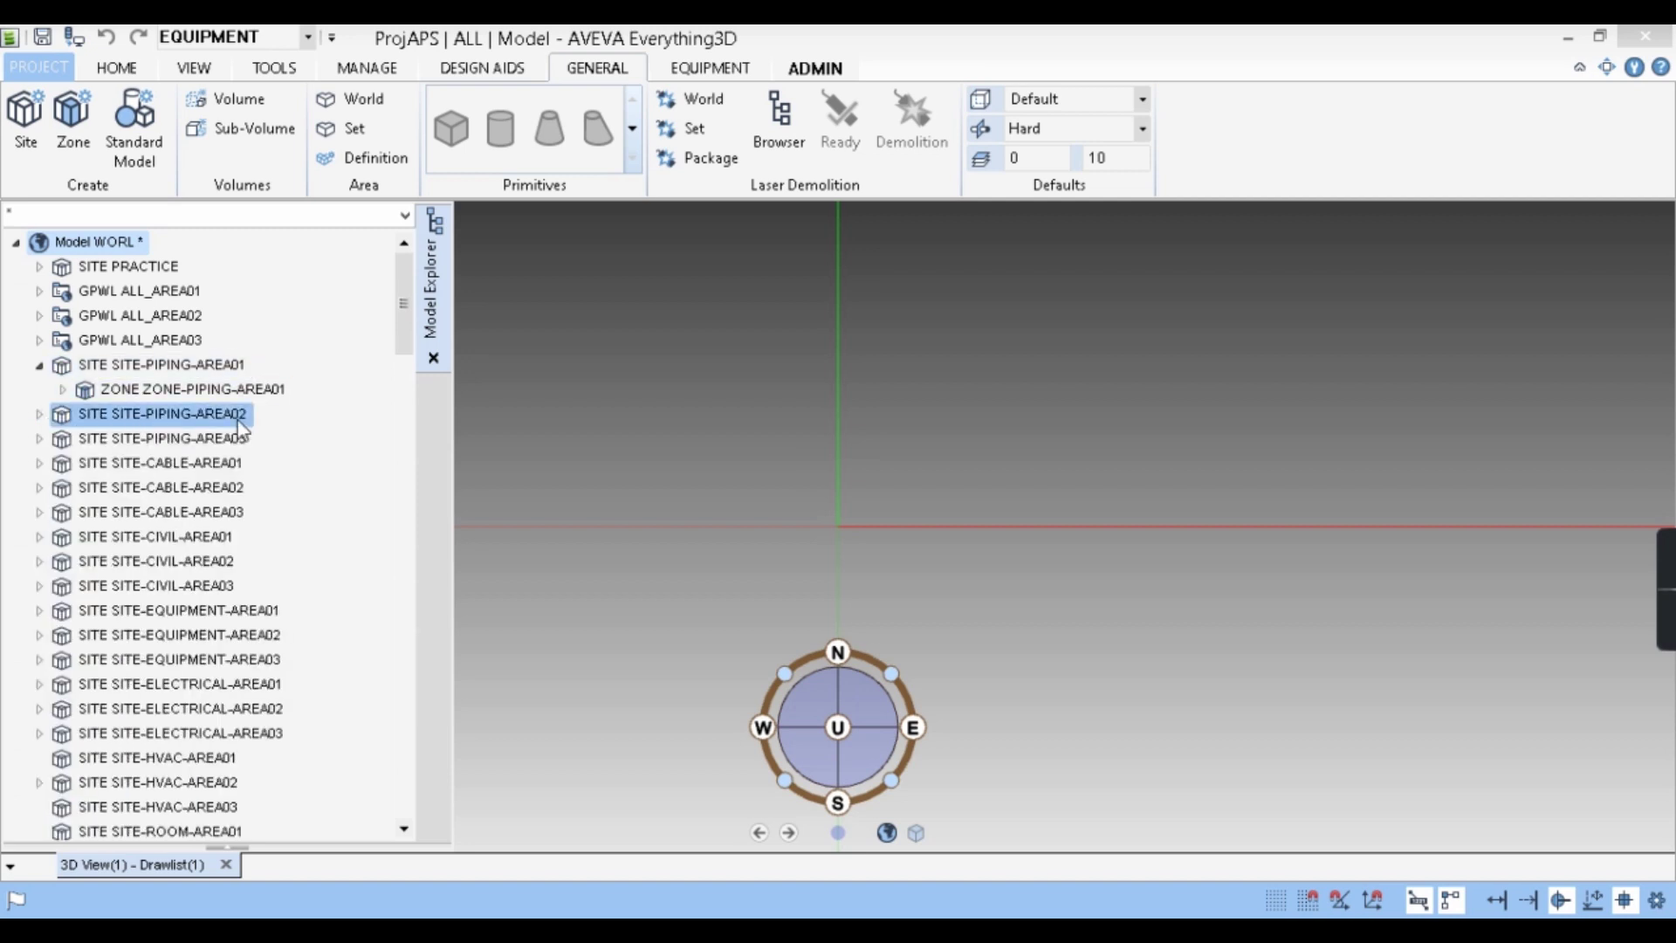
left_click(261, 611)
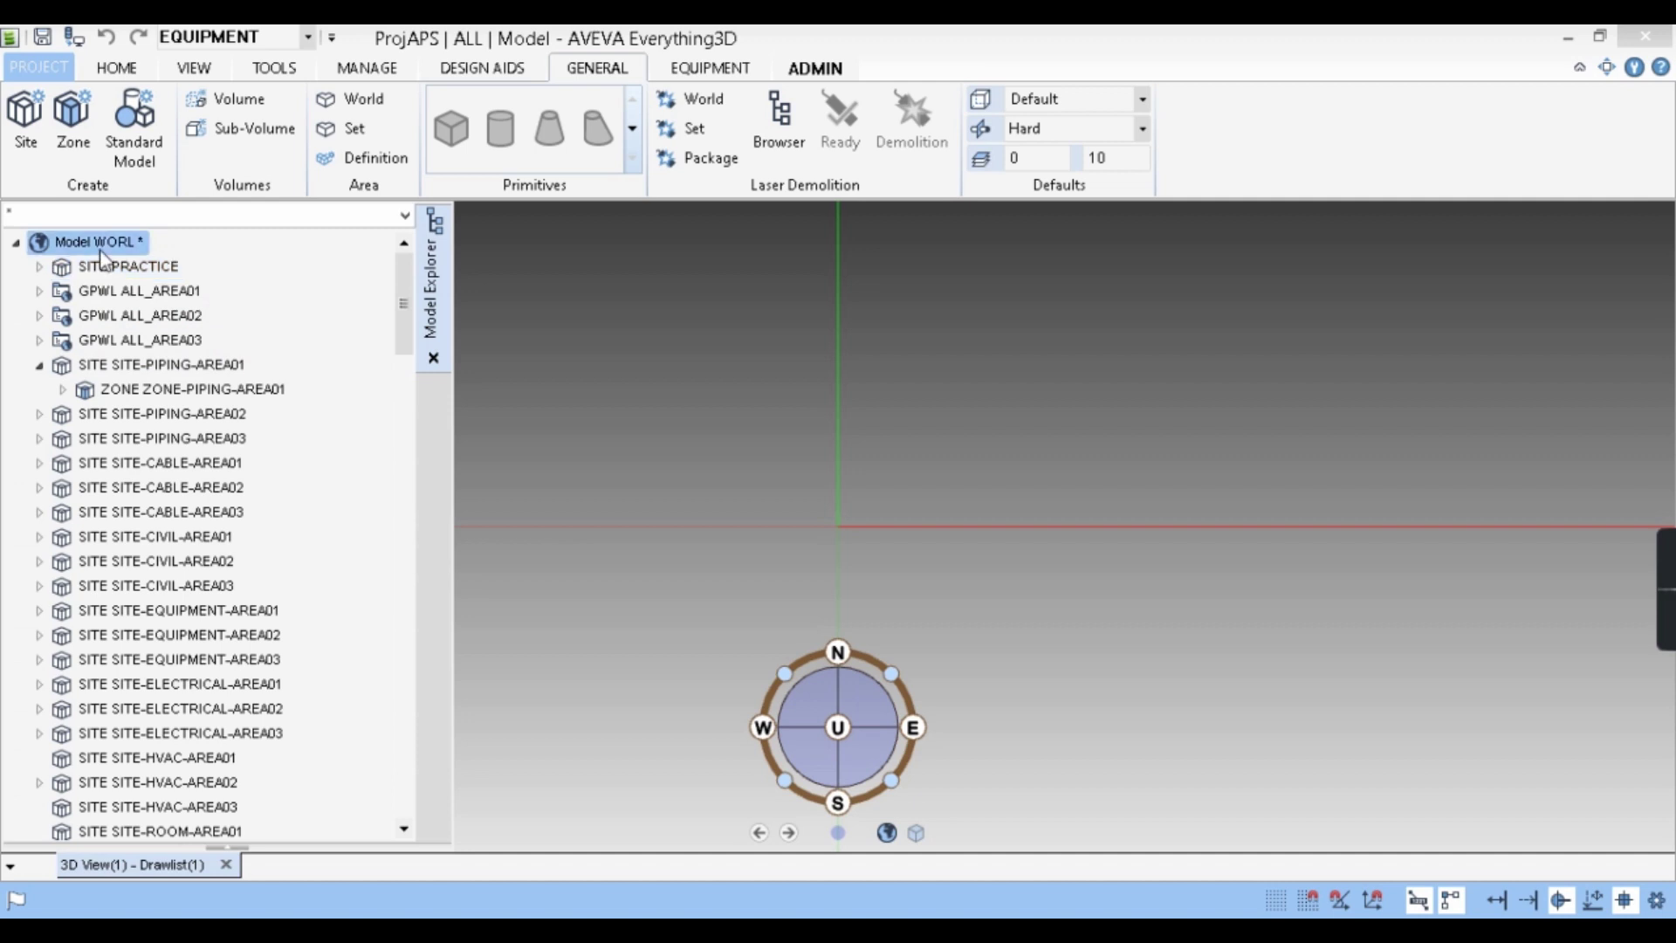
left_click(26, 122)
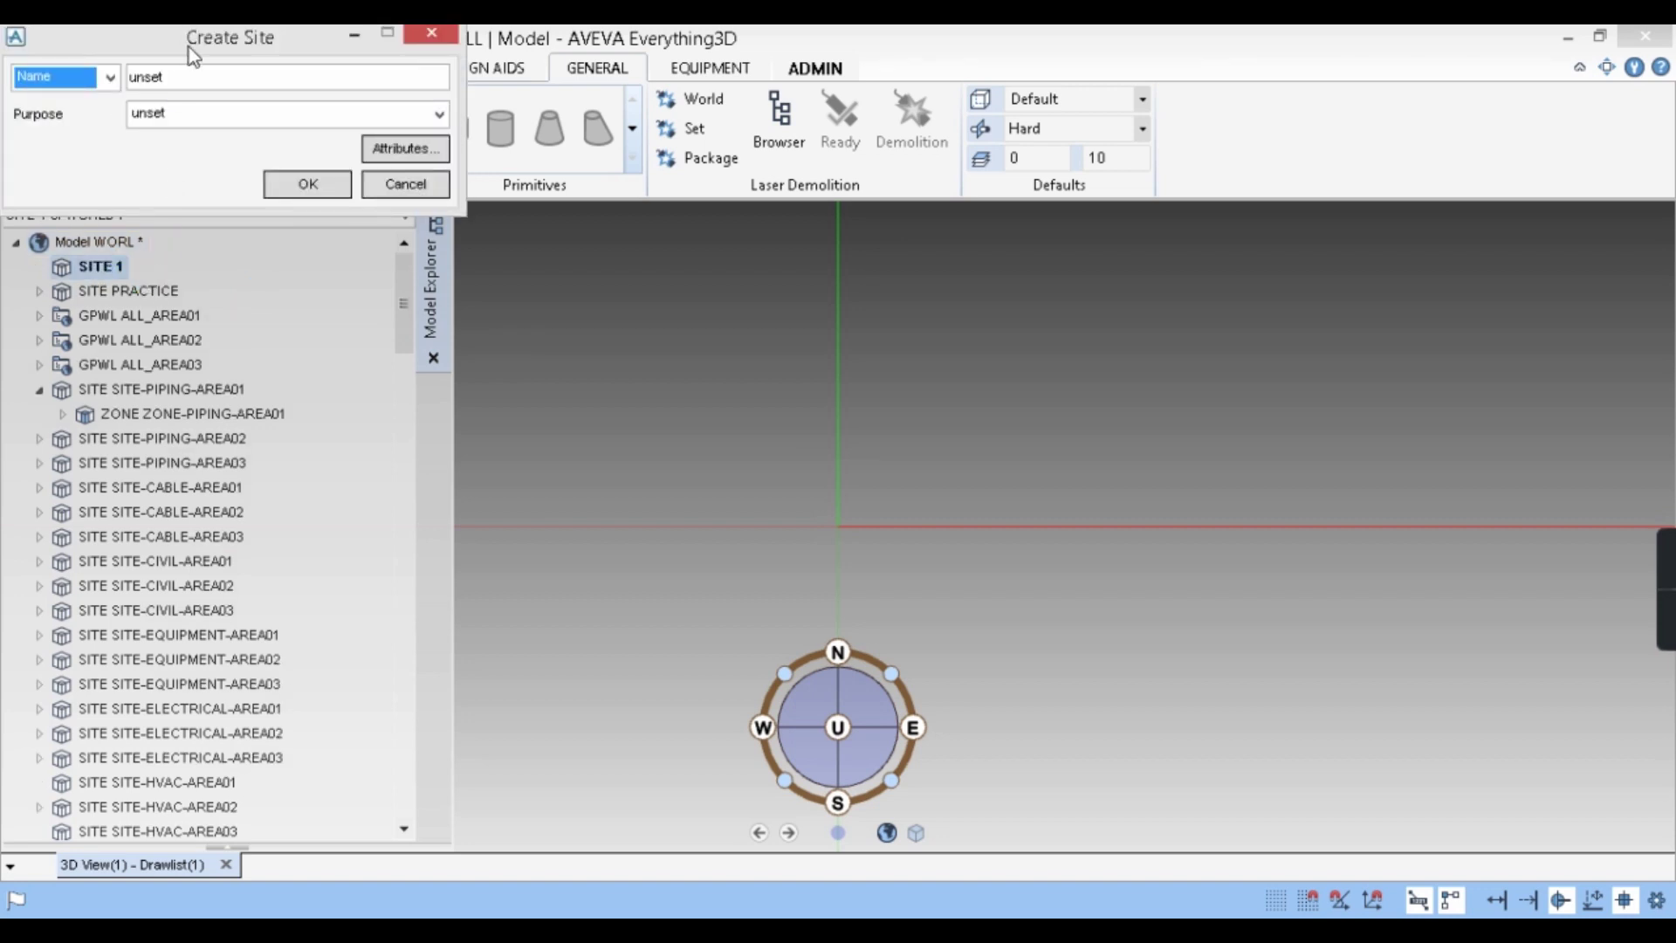
Enter E3D TUTORIAL as the site name, then correct it to E3D_TUTORIAL after the no-spaces error
left_click(374, 166)
left_click_drag(405, 165, 231, 167)
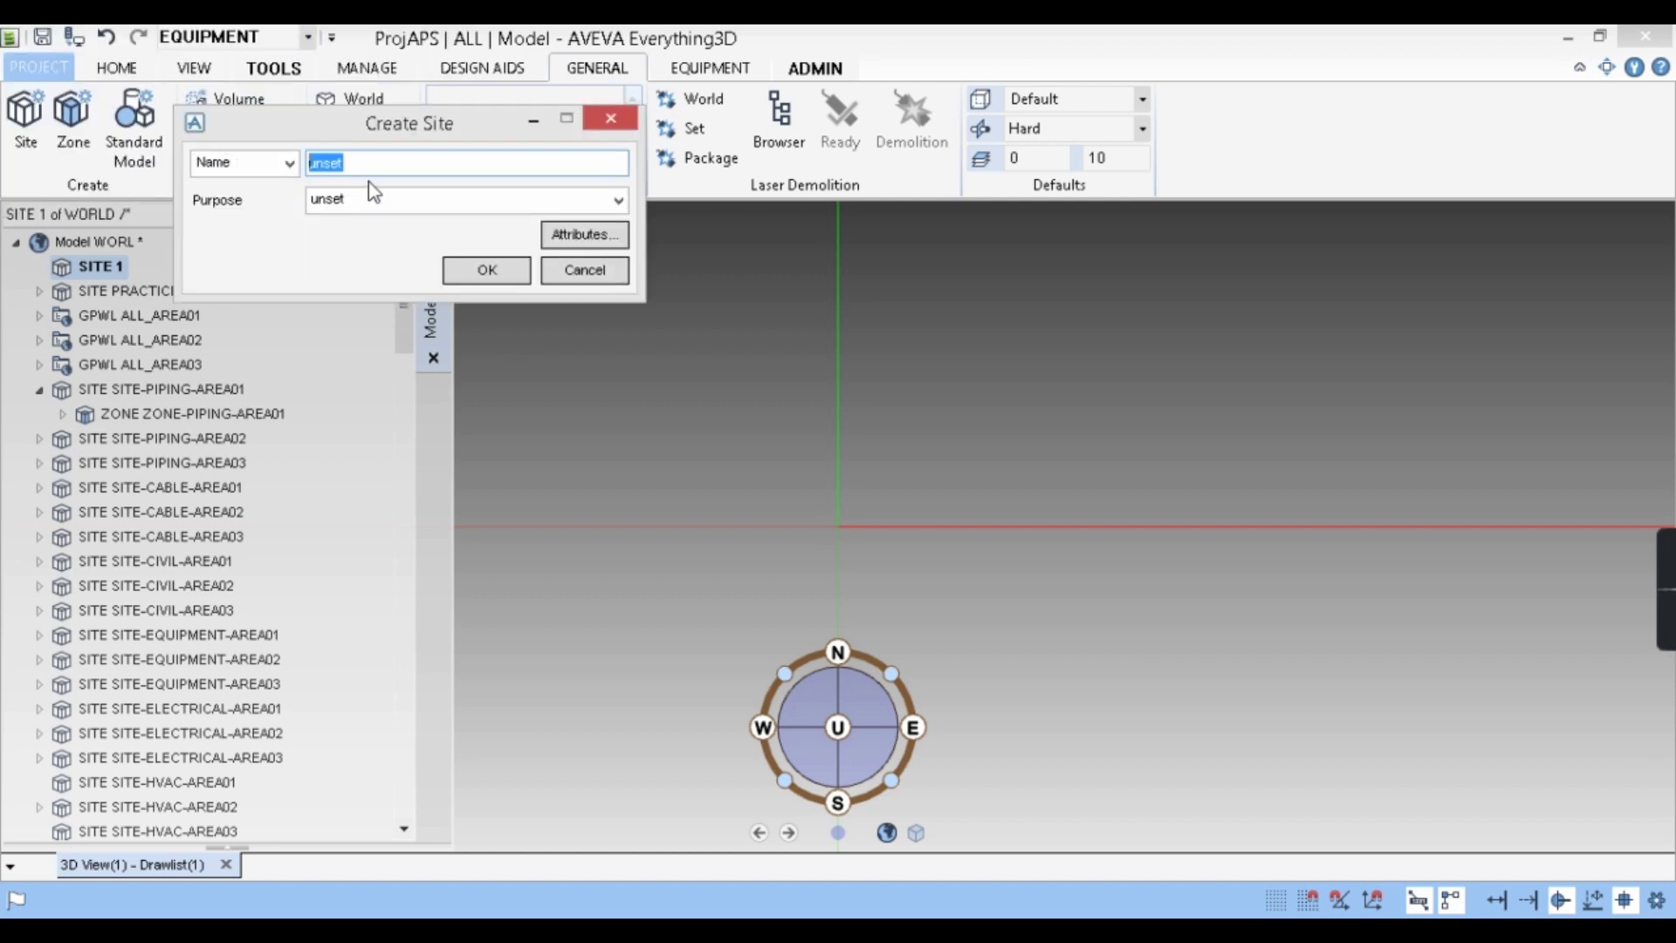
type("E3D TUTORIAL")
left_click(617, 202)
left_click(852, 517)
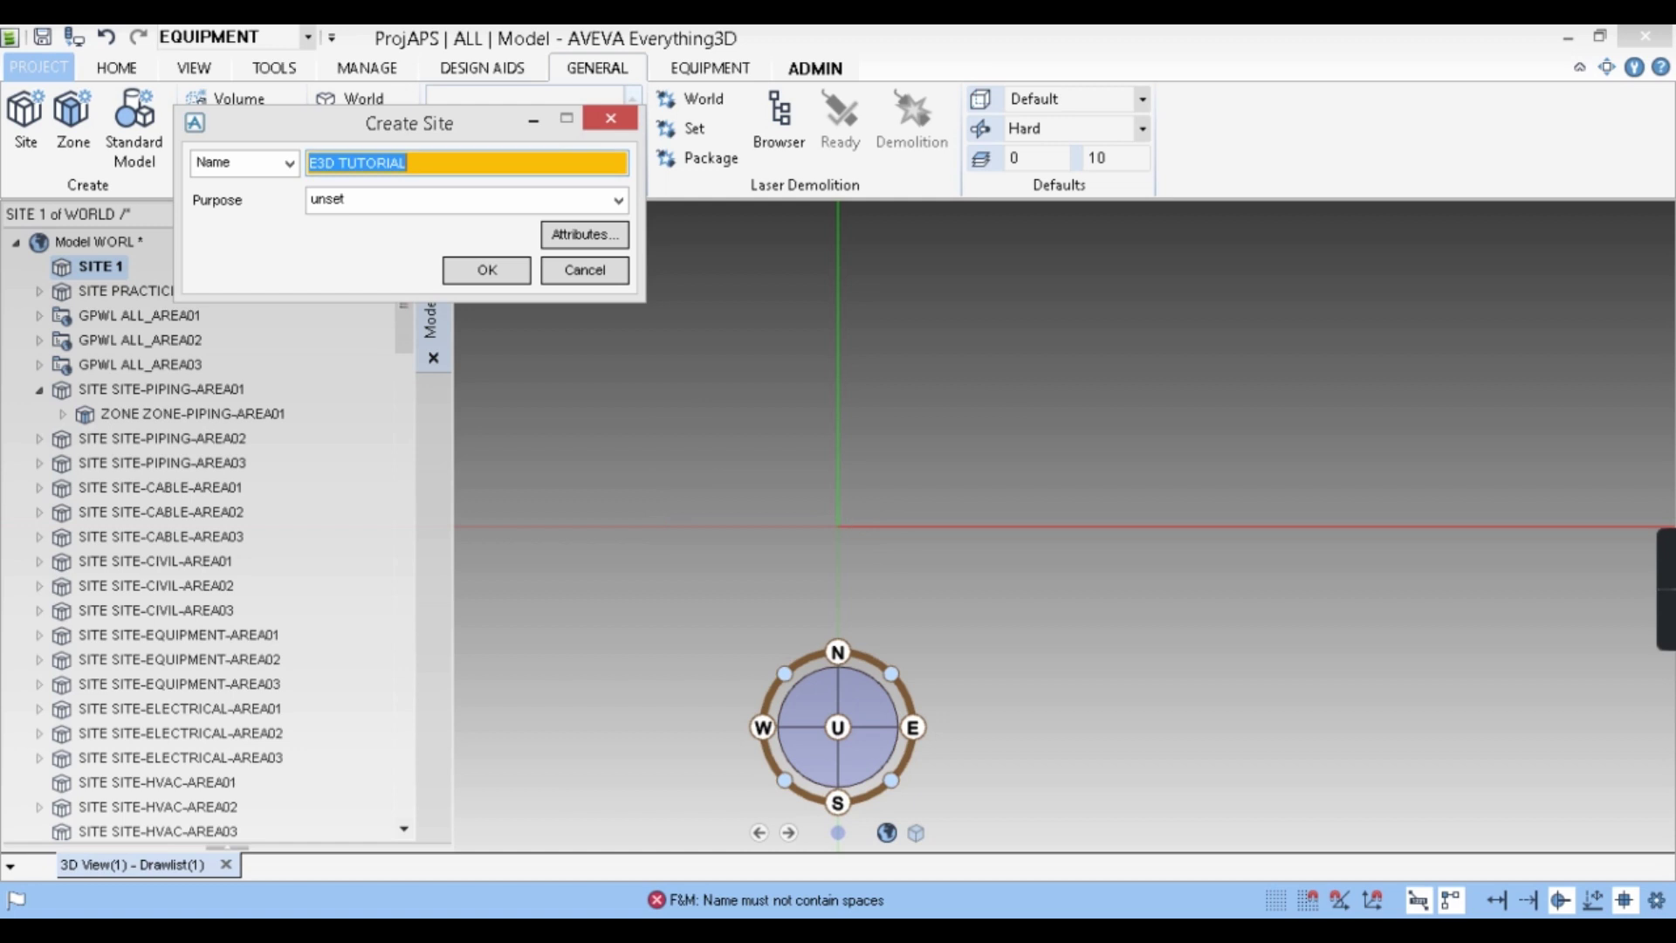
left_click(349, 166)
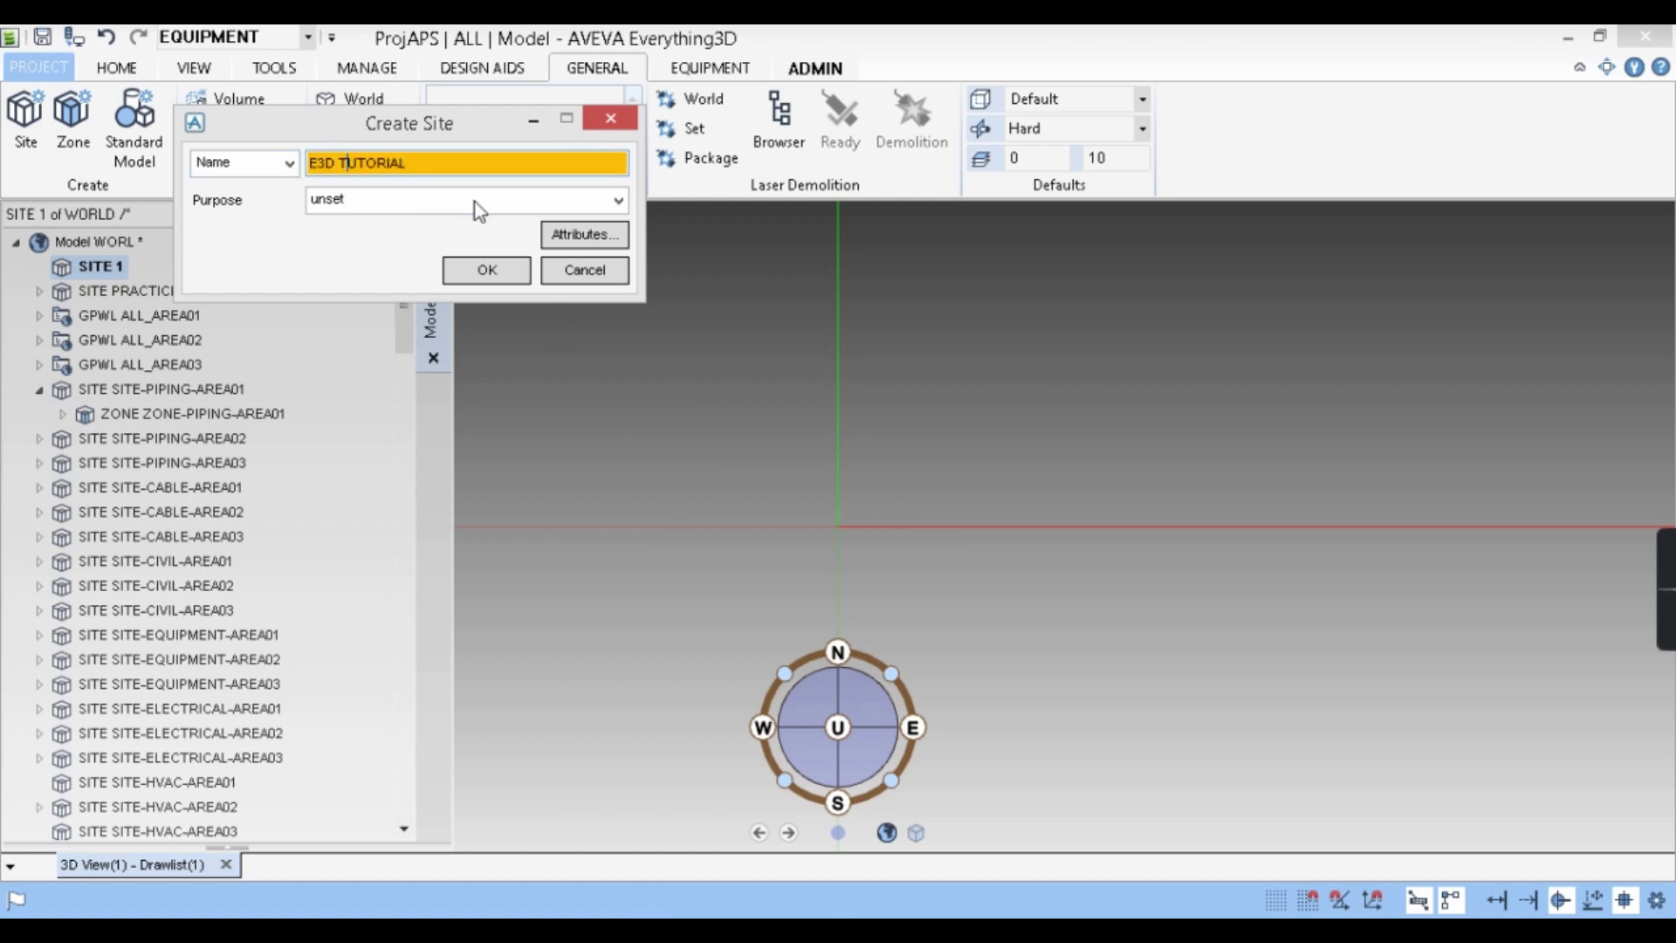
key("BackSpace")
type("_")
key("Return")
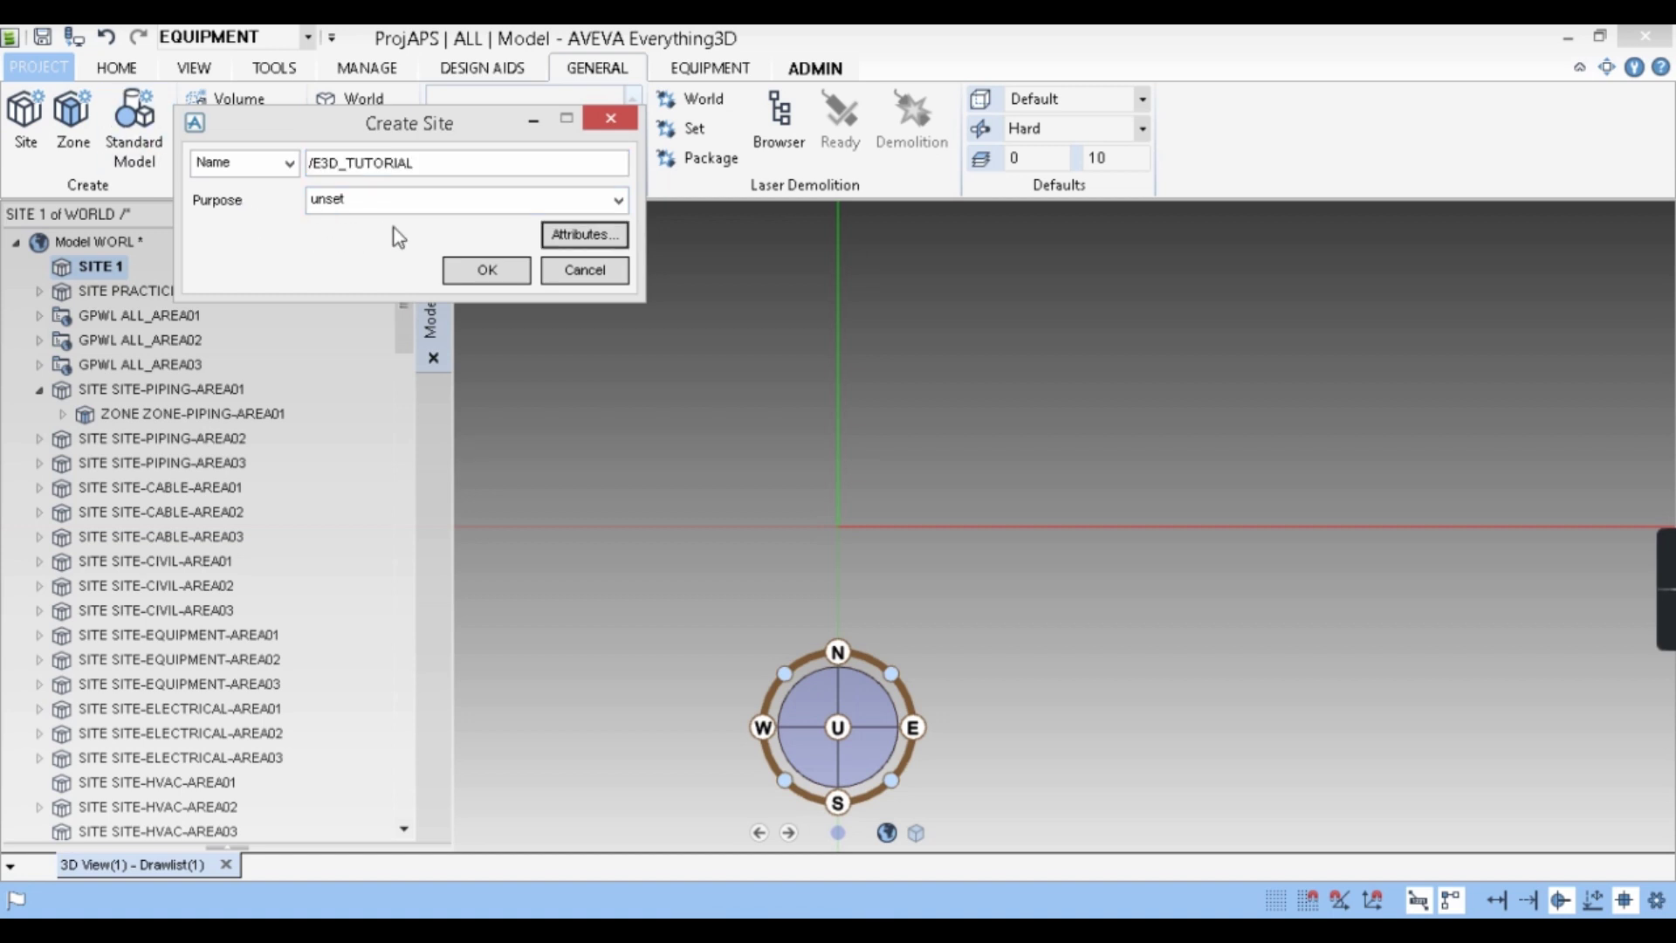
Review the site's Function, Purpose, Position, Rlstored and Module attributes, then close the attribute list
left_click(580, 237)
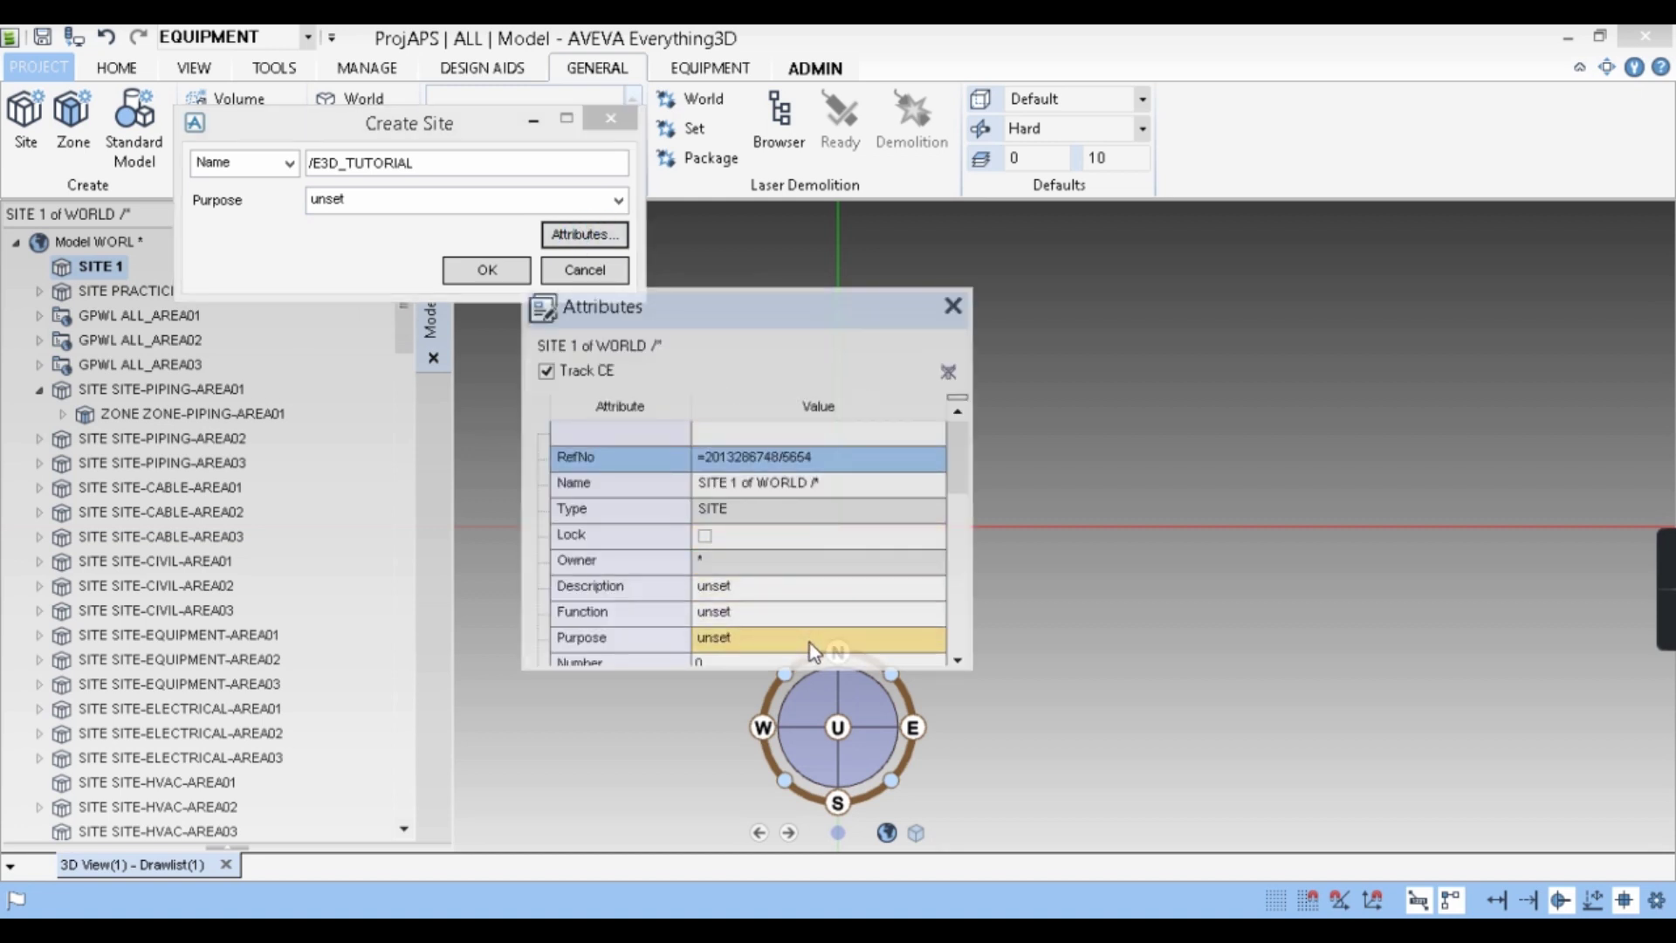
left_click(753, 608)
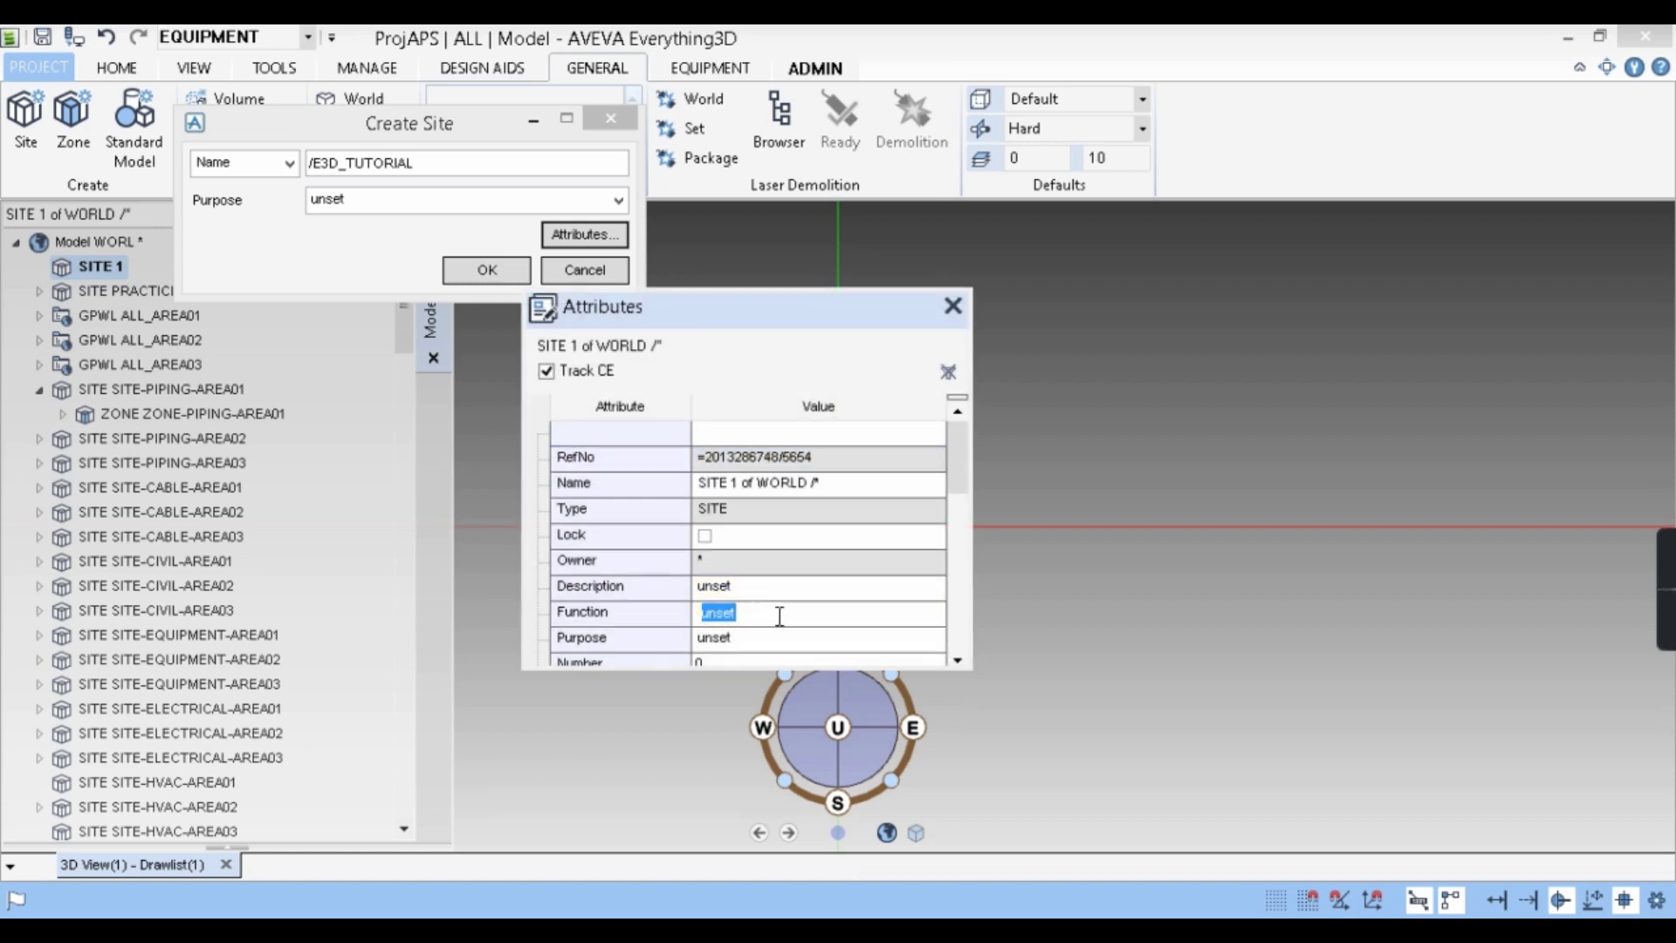
left_click(761, 642)
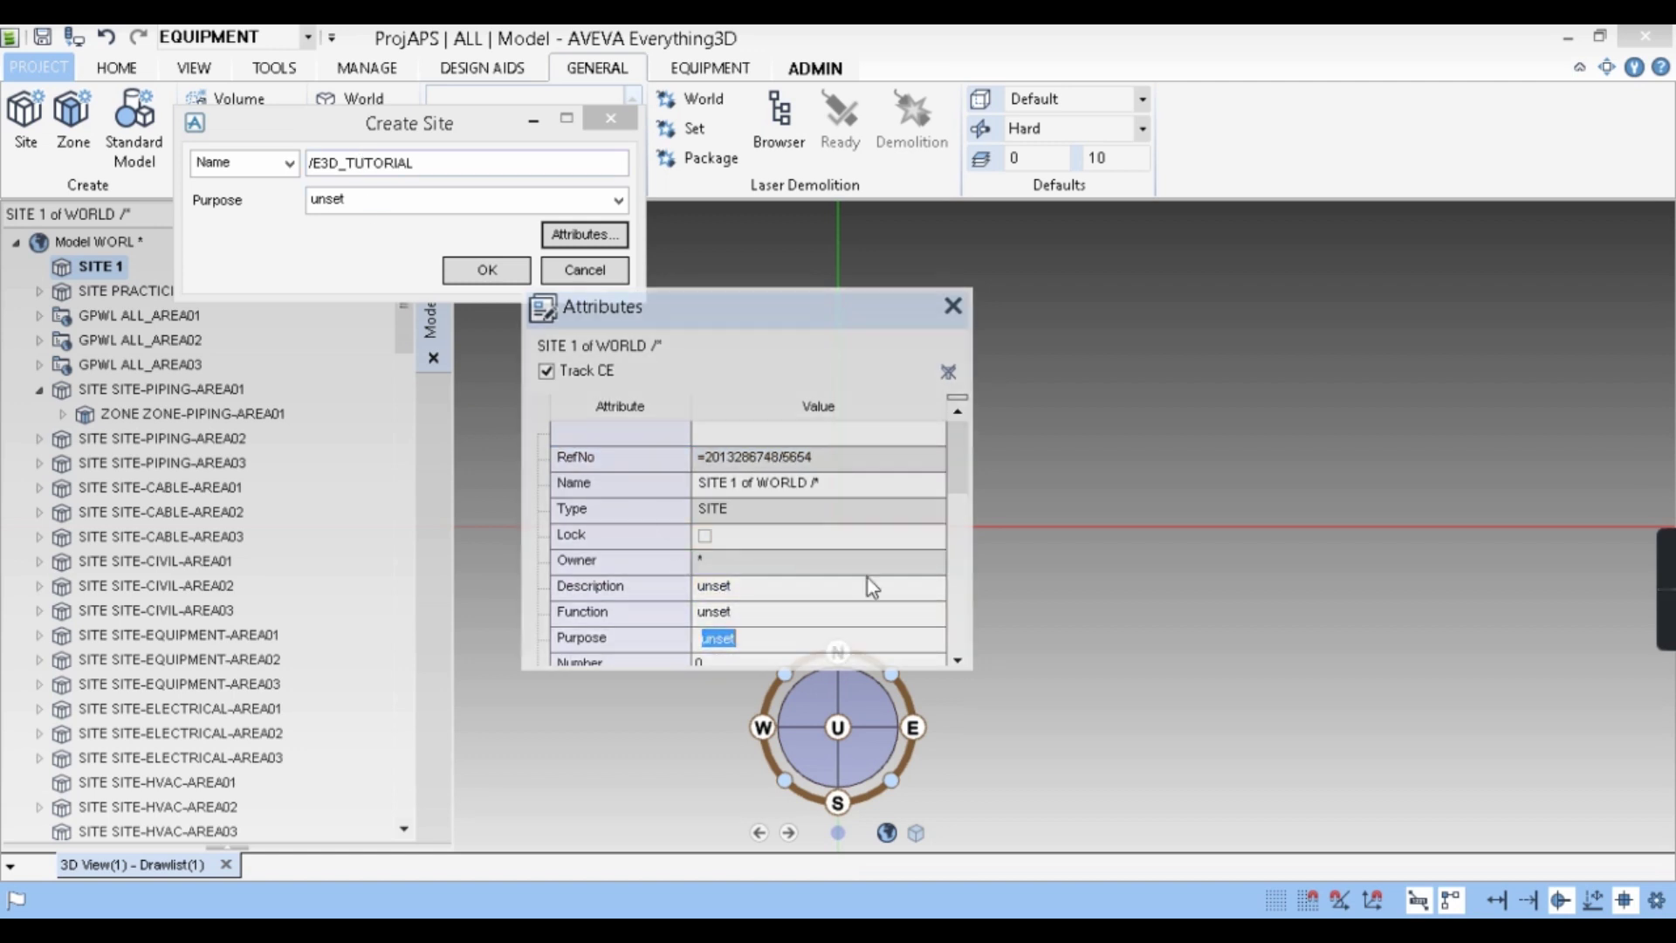
scroll(873, 507, "down", 2)
scroll(810, 532, "down", 3)
scroll(801, 548, "up", 3)
left_click(823, 587)
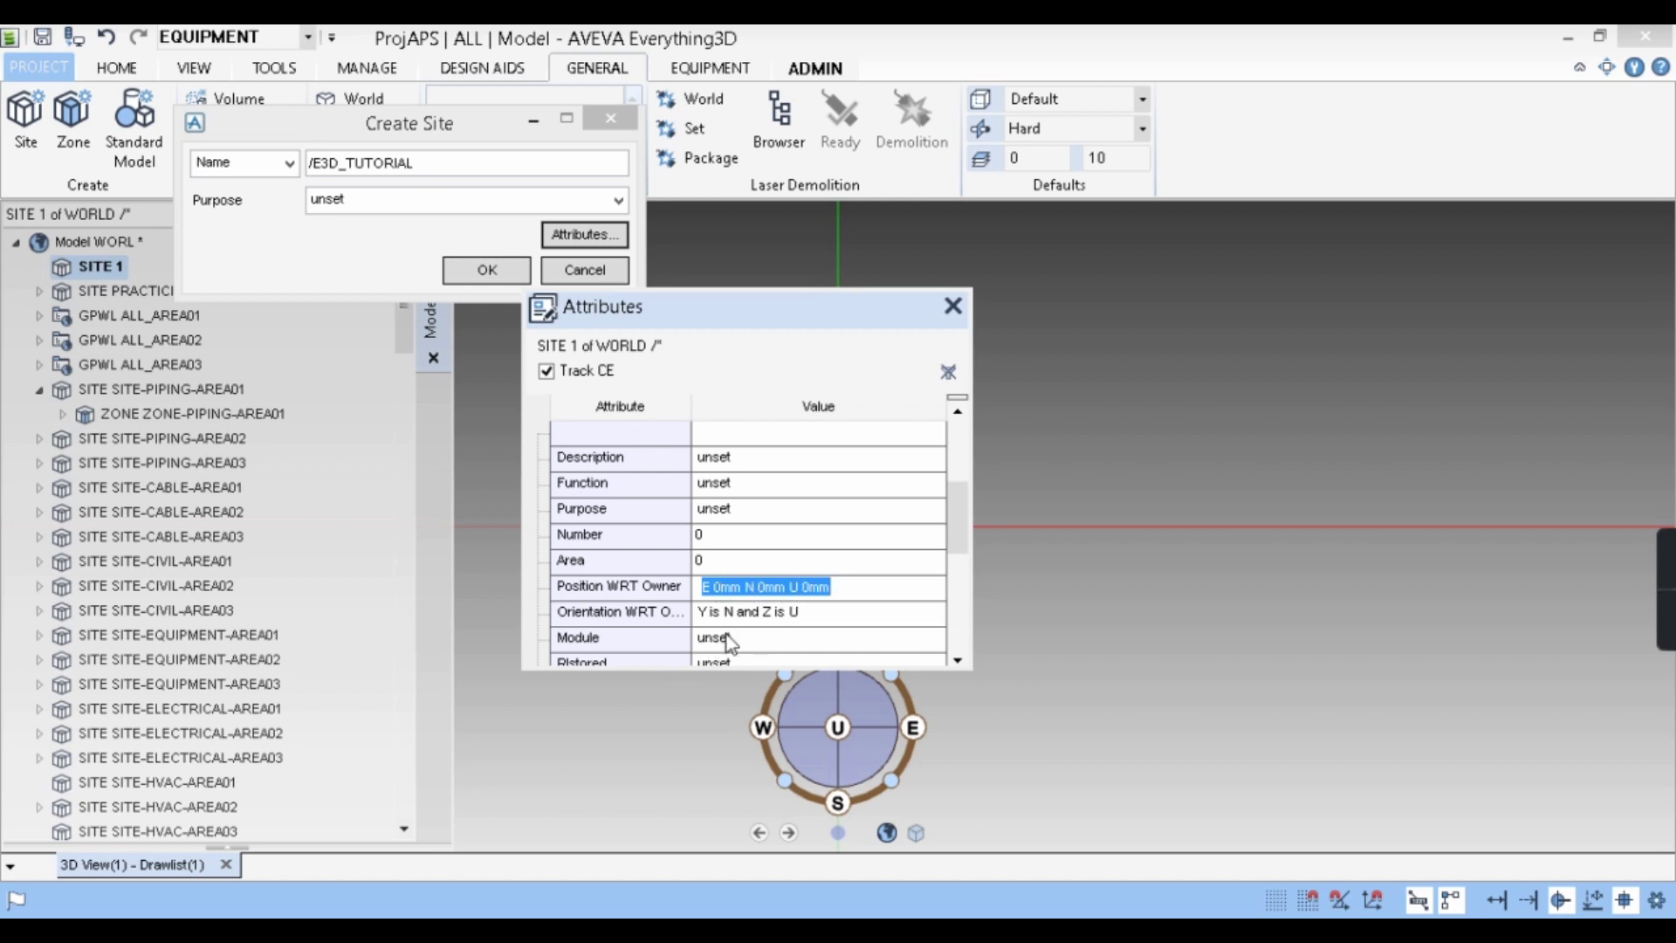
scroll(778, 632, "down", 2)
left_click(767, 561)
left_click(794, 535)
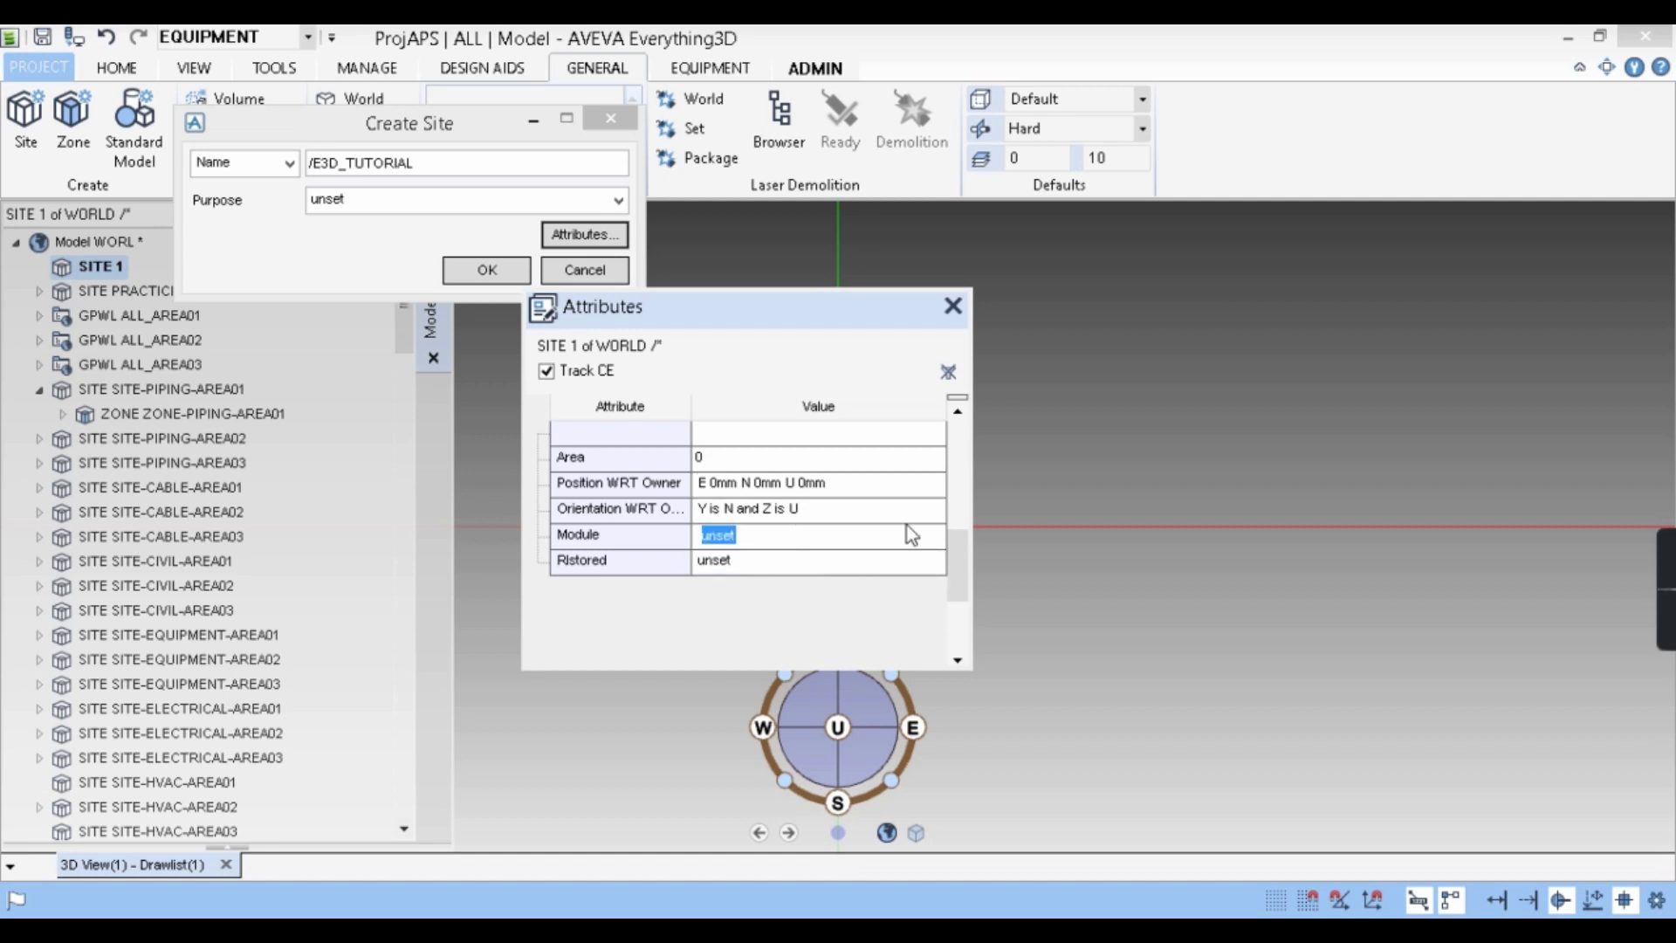
left_click(952, 305)
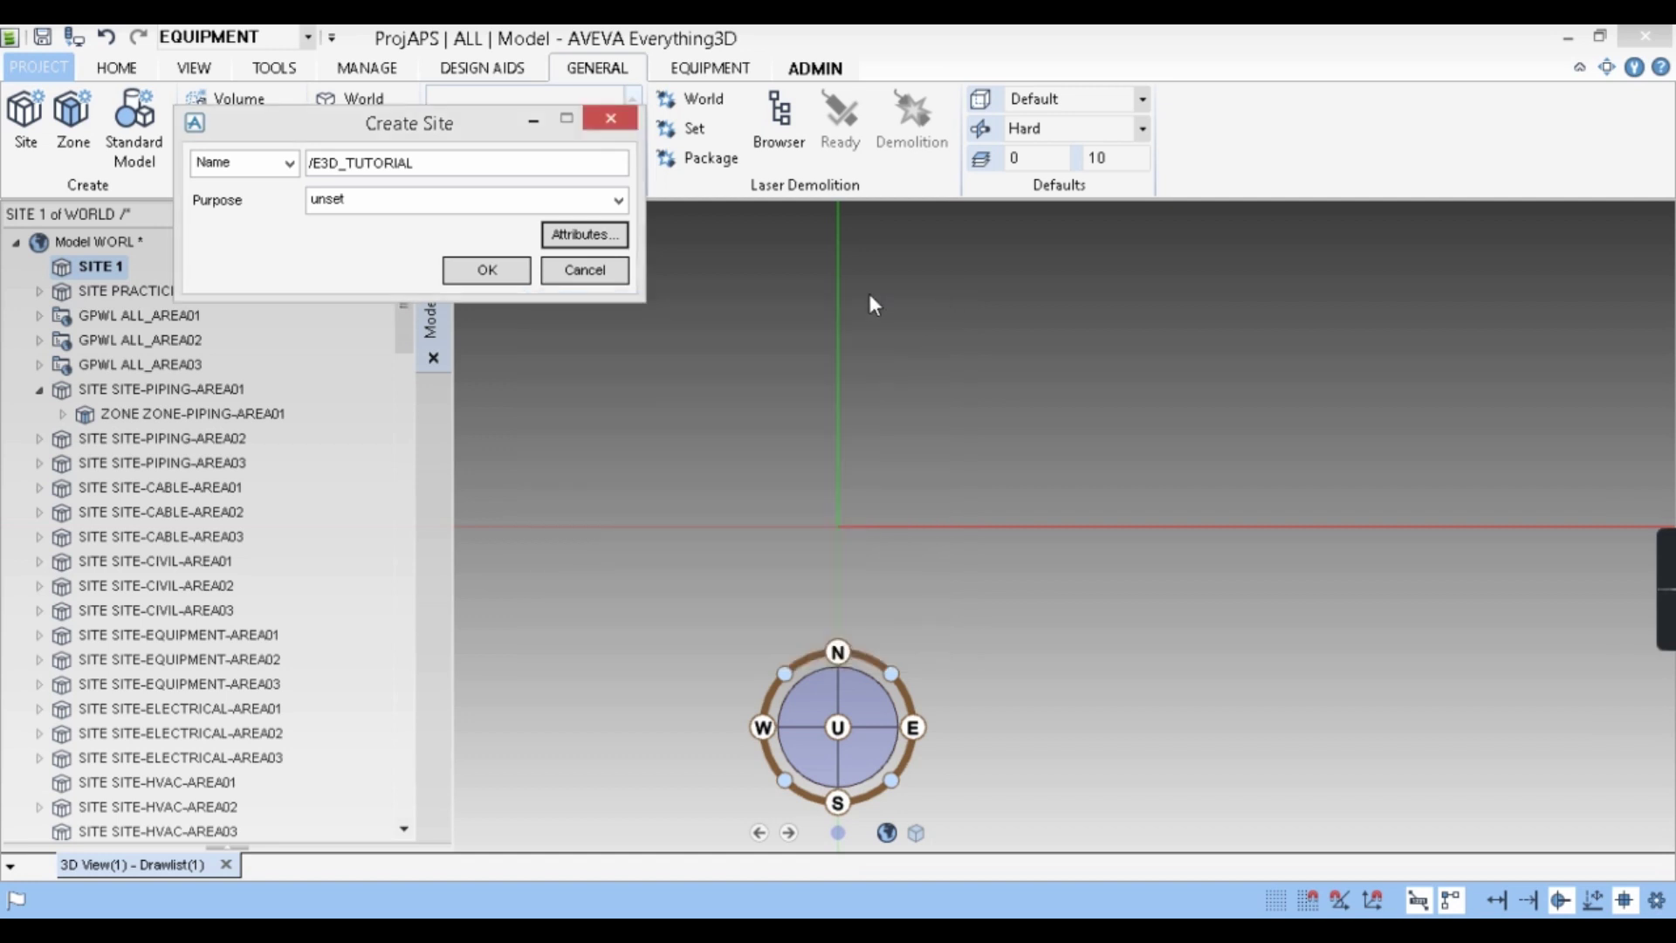
Create the site E3D_TUTORIAL in the model tree and start a new zone under it
left_click(484, 269)
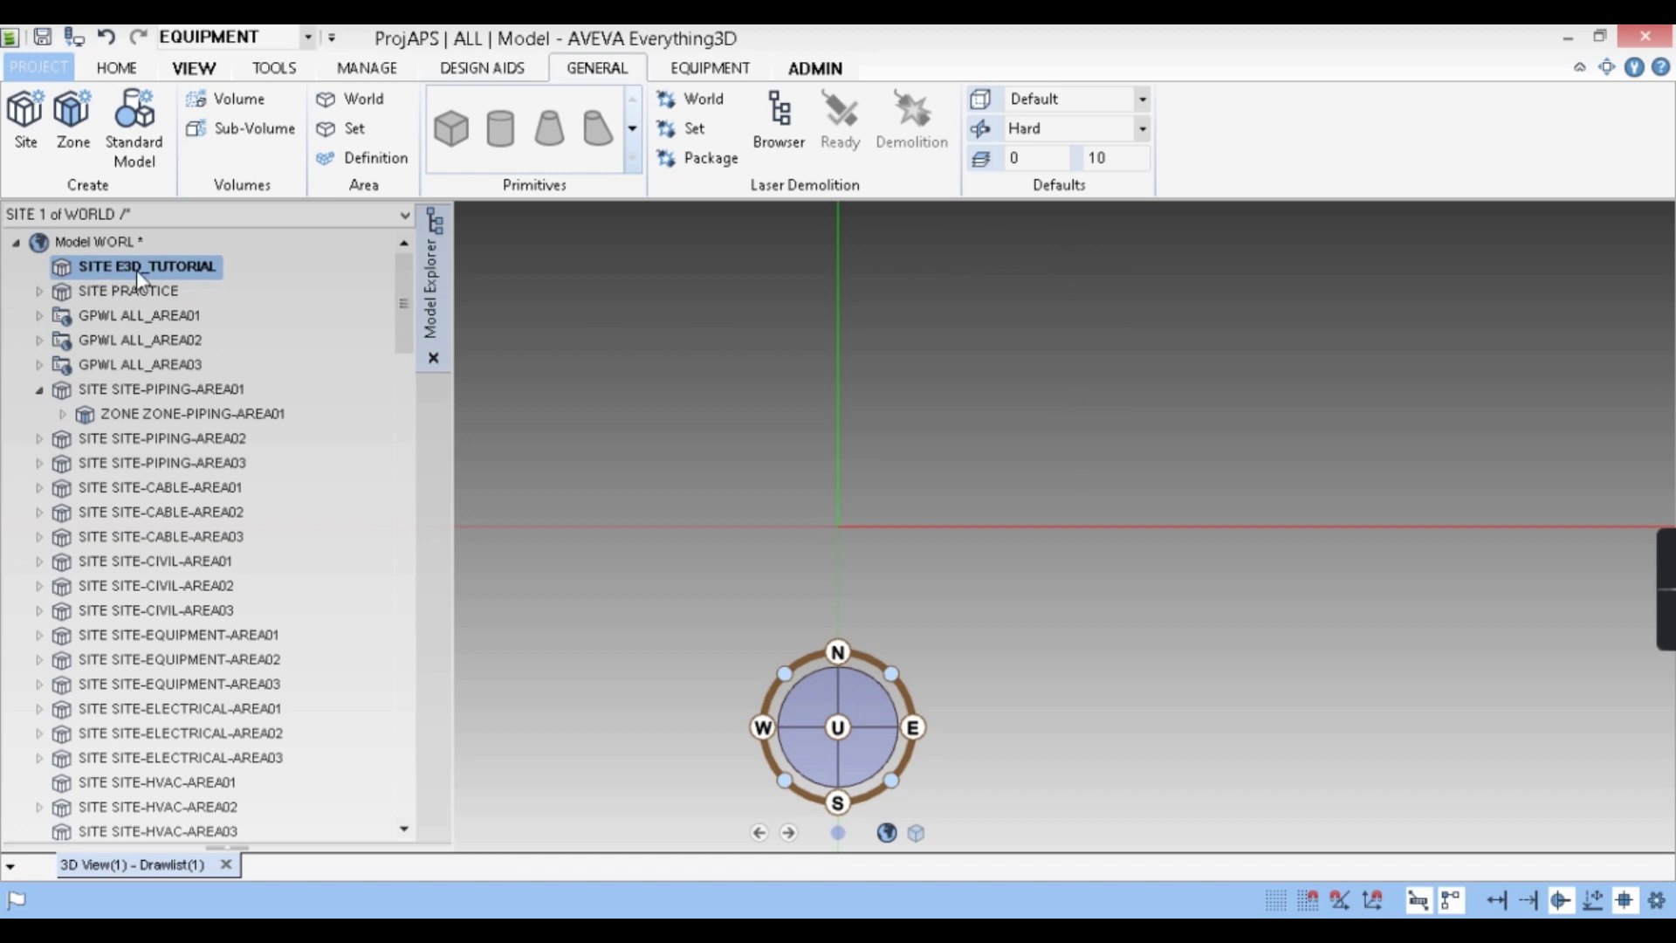
mouse_move(138, 270)
left_mouse_down()
mouse_move(113, 249)
mouse_move(108, 295)
mouse_move(127, 277)
left_mouse_up()
left_click(82, 133)
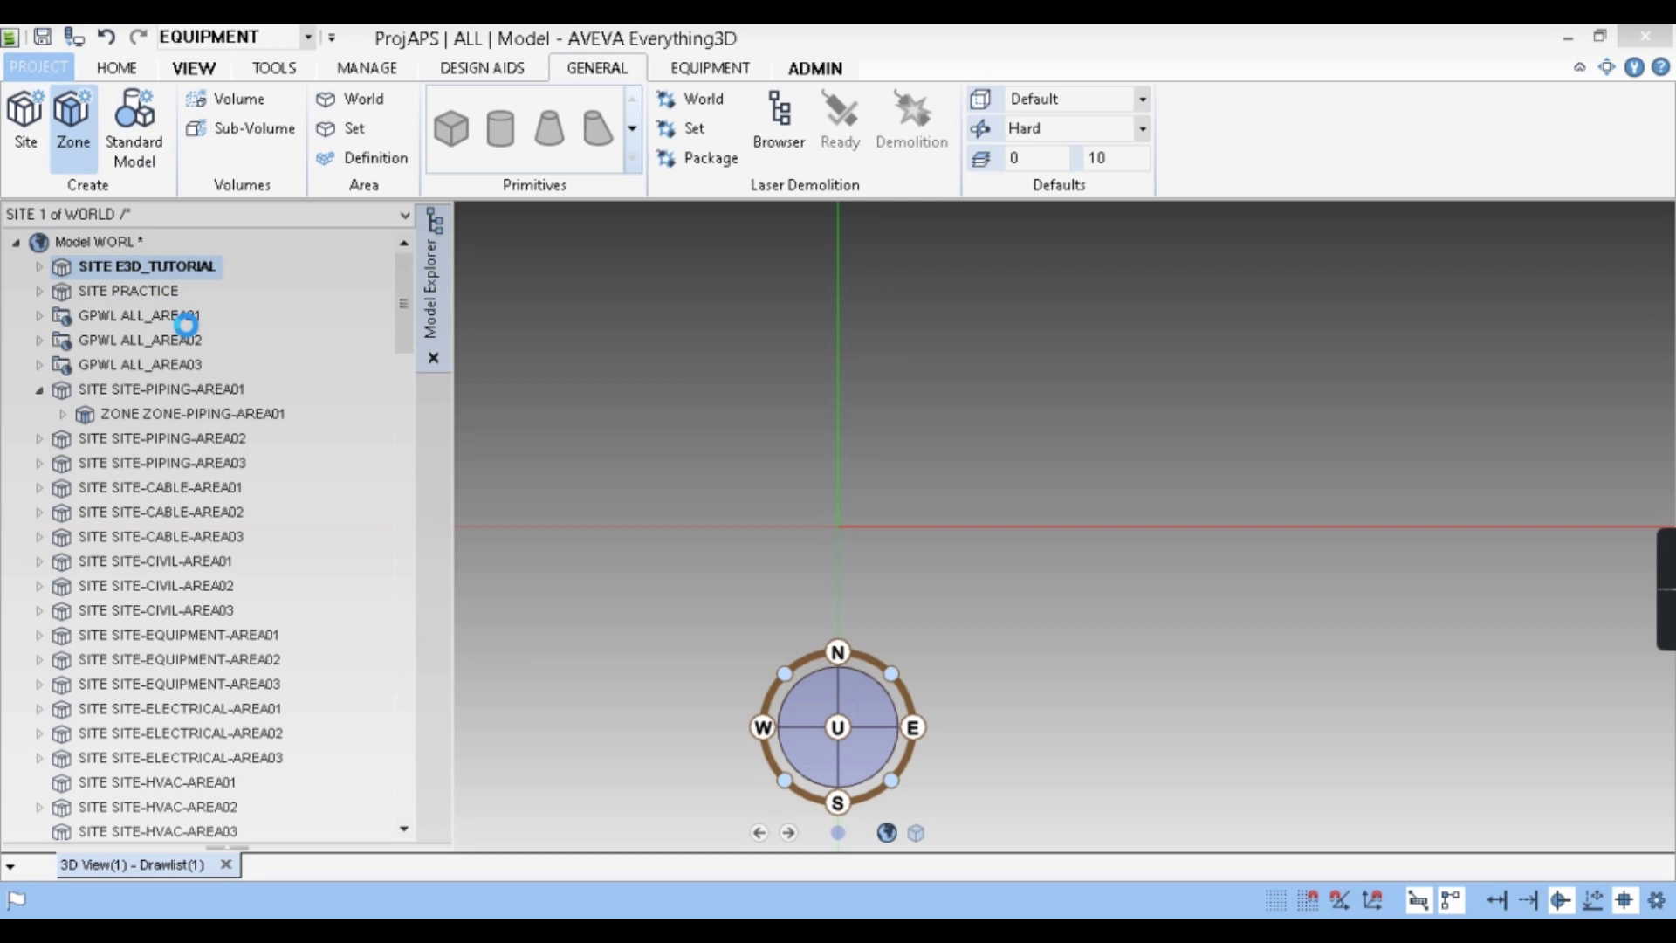
Create zone EQUIPMENT_E3D under E3D_TUTORIAL after the name EQUIPMENT is rejected as existing
left_click_drag(381, 165, 310, 172)
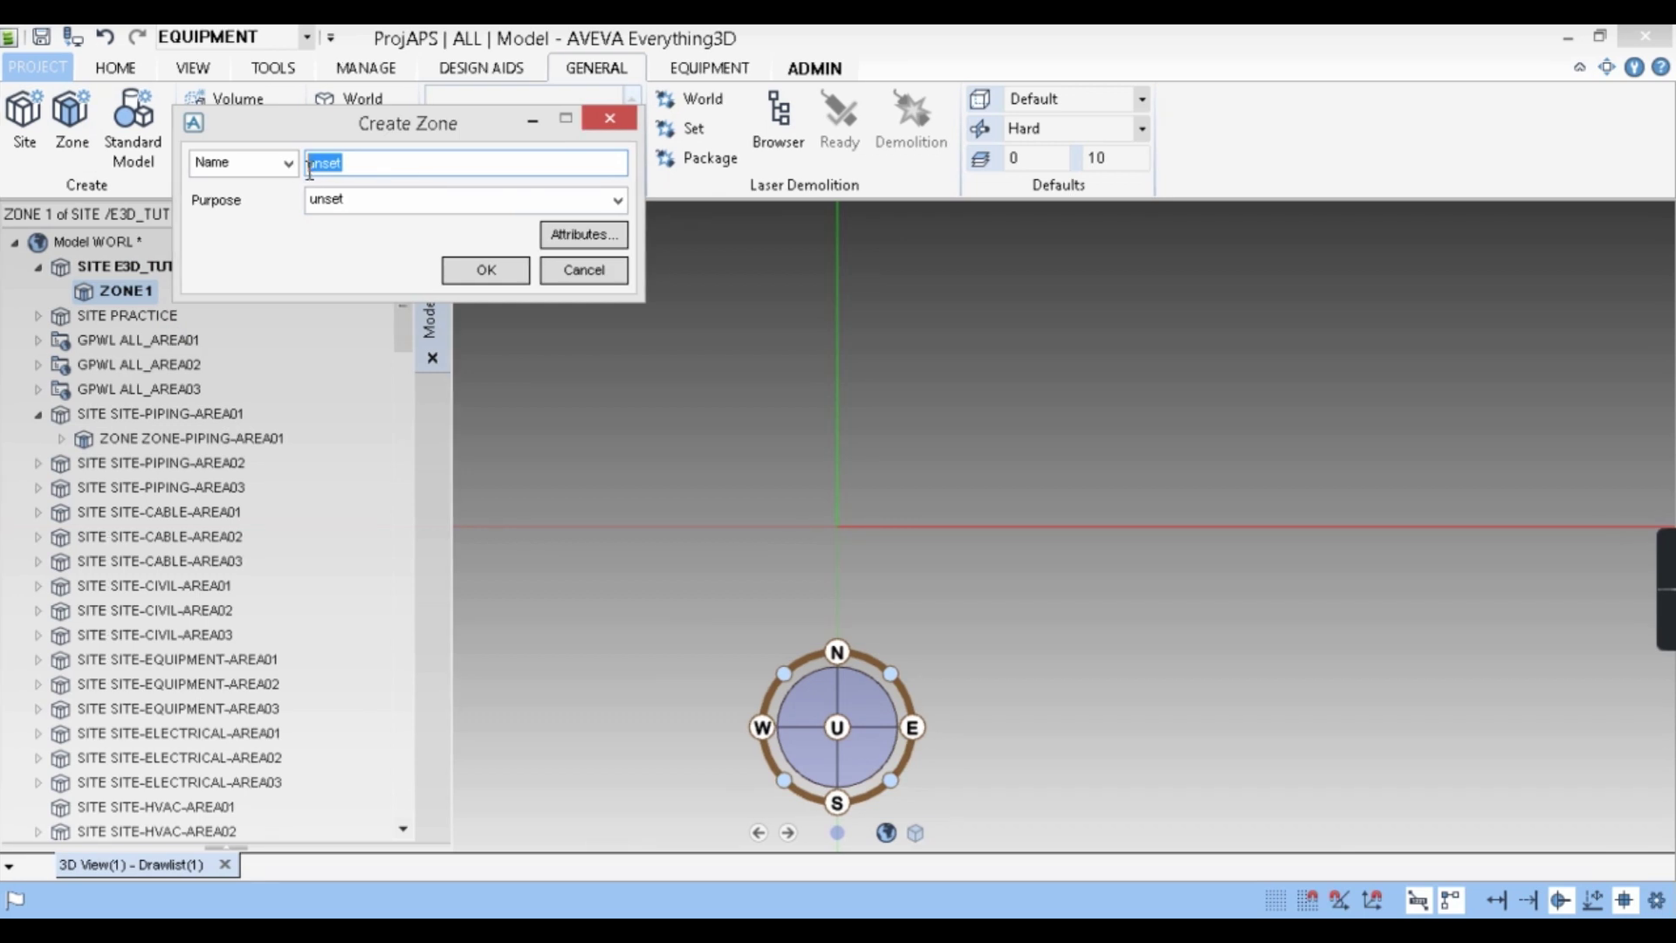
type("EQUIPMENT")
left_click(486, 271)
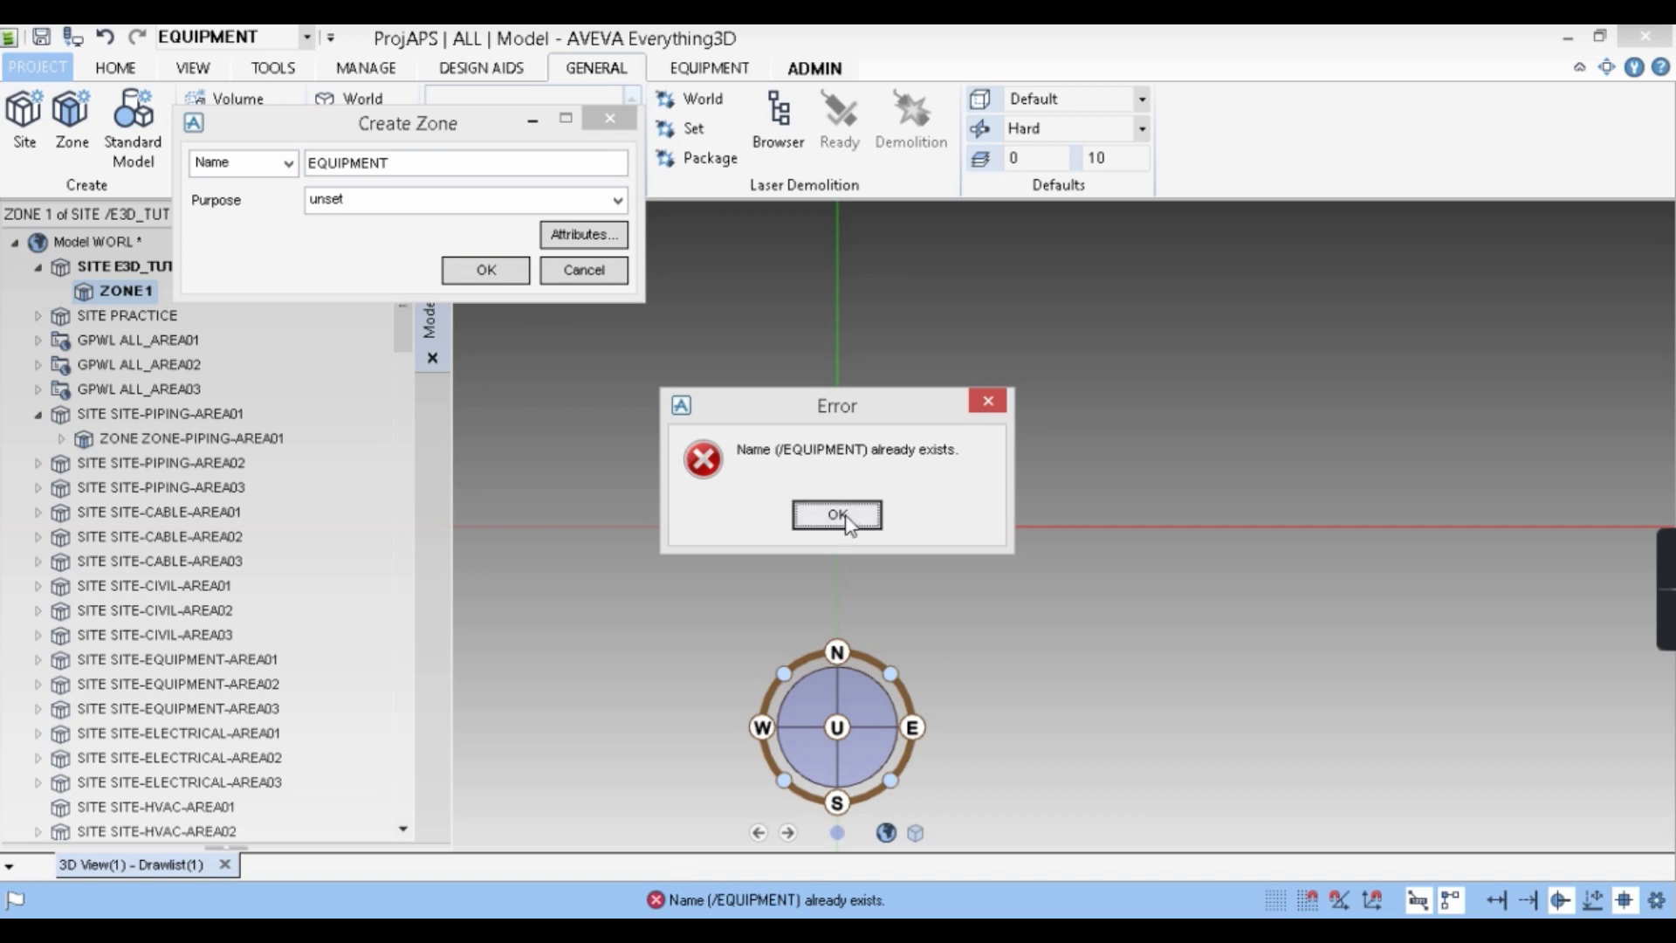
left_click(872, 515)
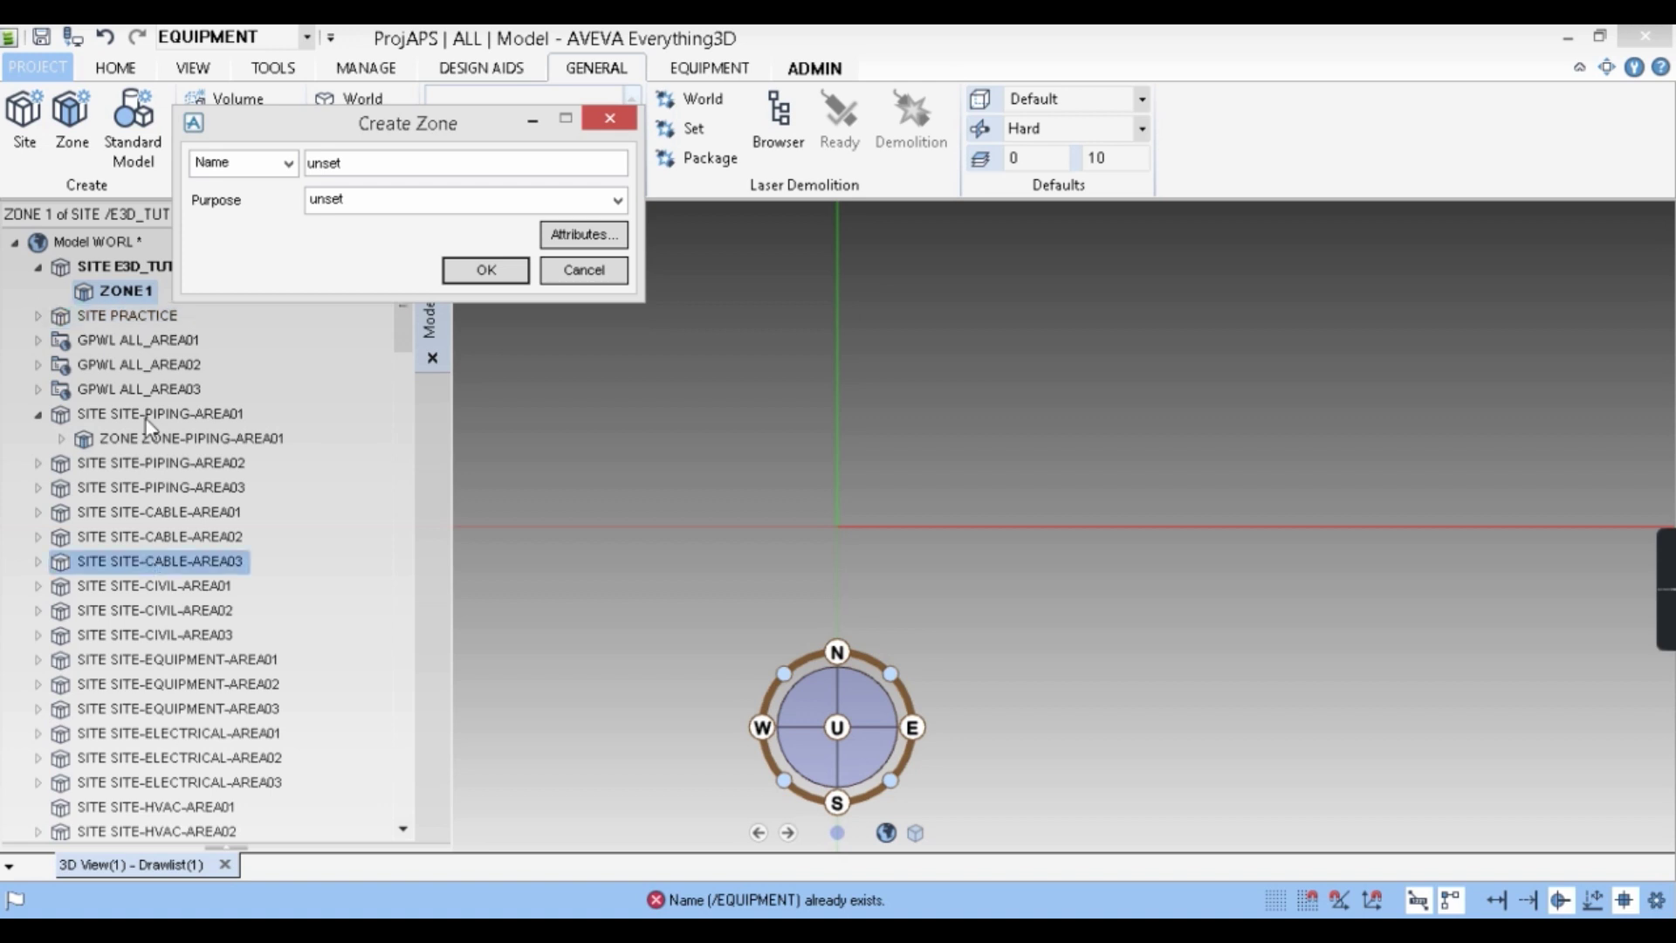
left_click_drag(366, 162, 309, 162)
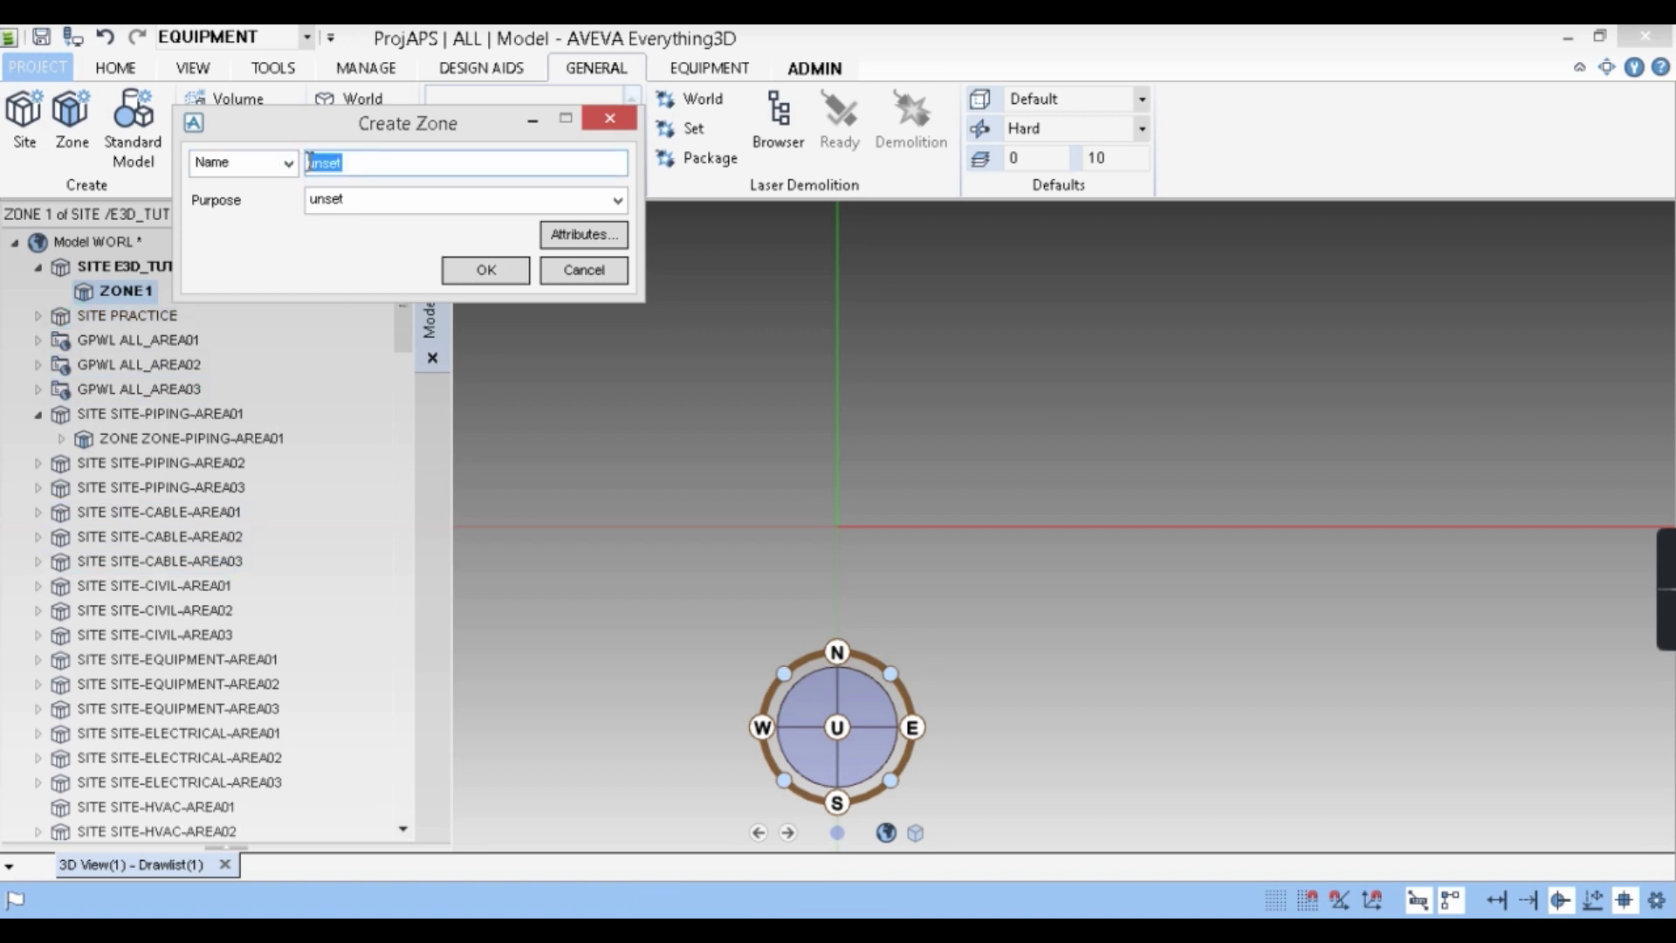
type("EQUIPMENT_E3D")
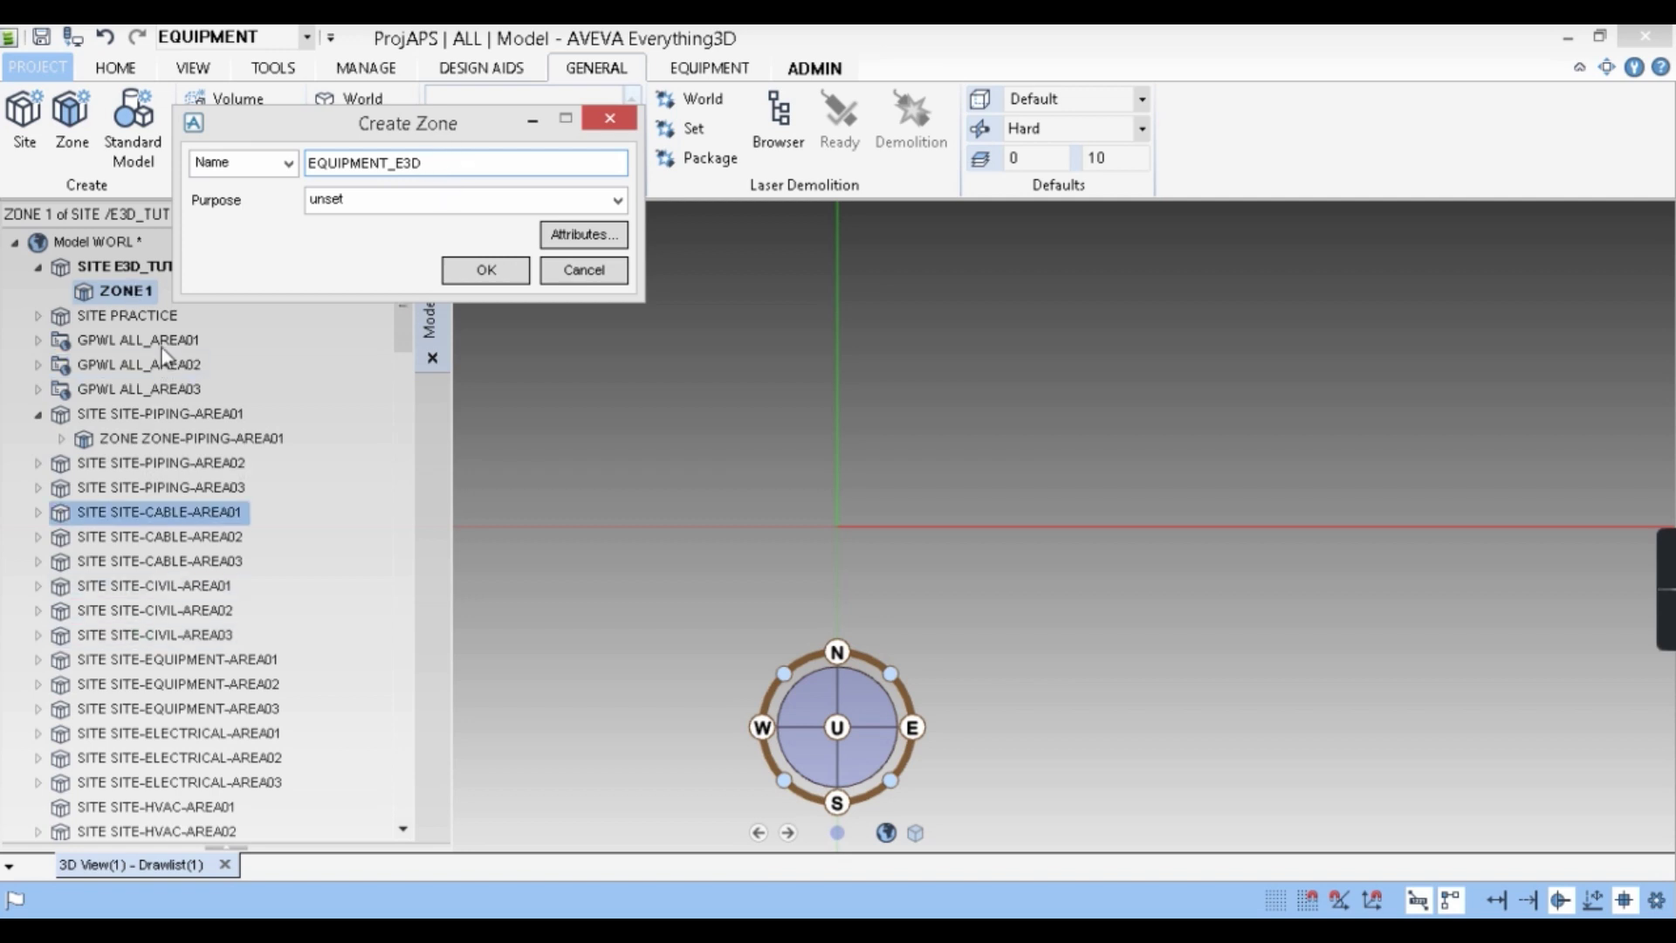
left_click(476, 267)
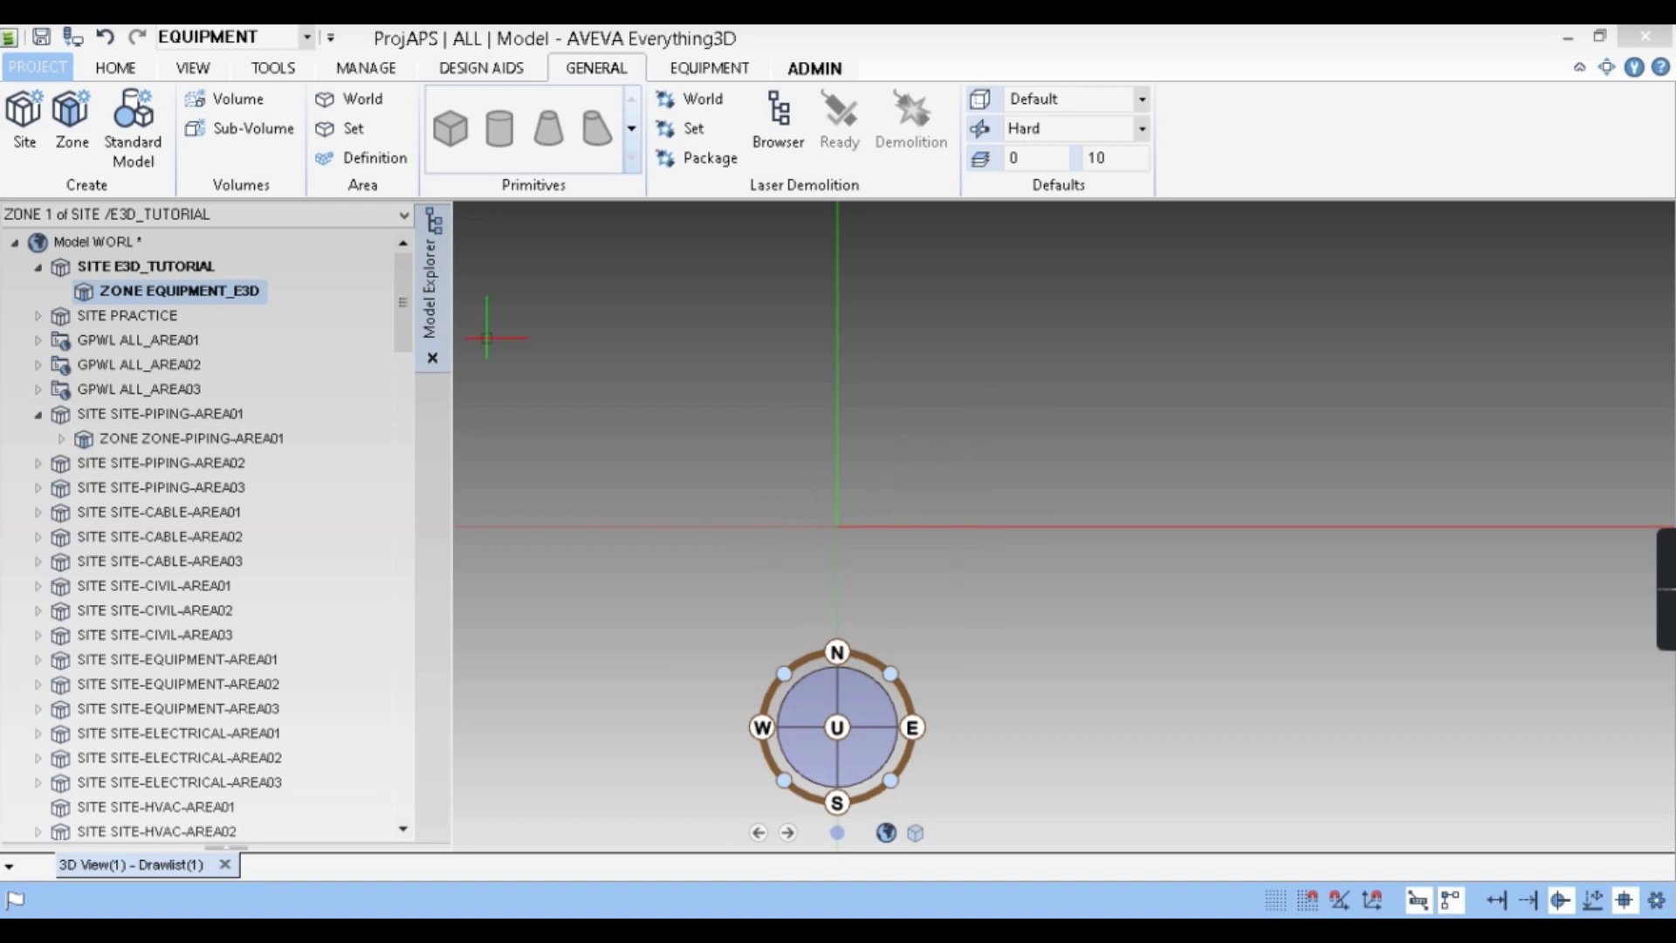
Create a second zone named PIPING_E3D under the site E3D_TUTORIAL
left_click(124, 297)
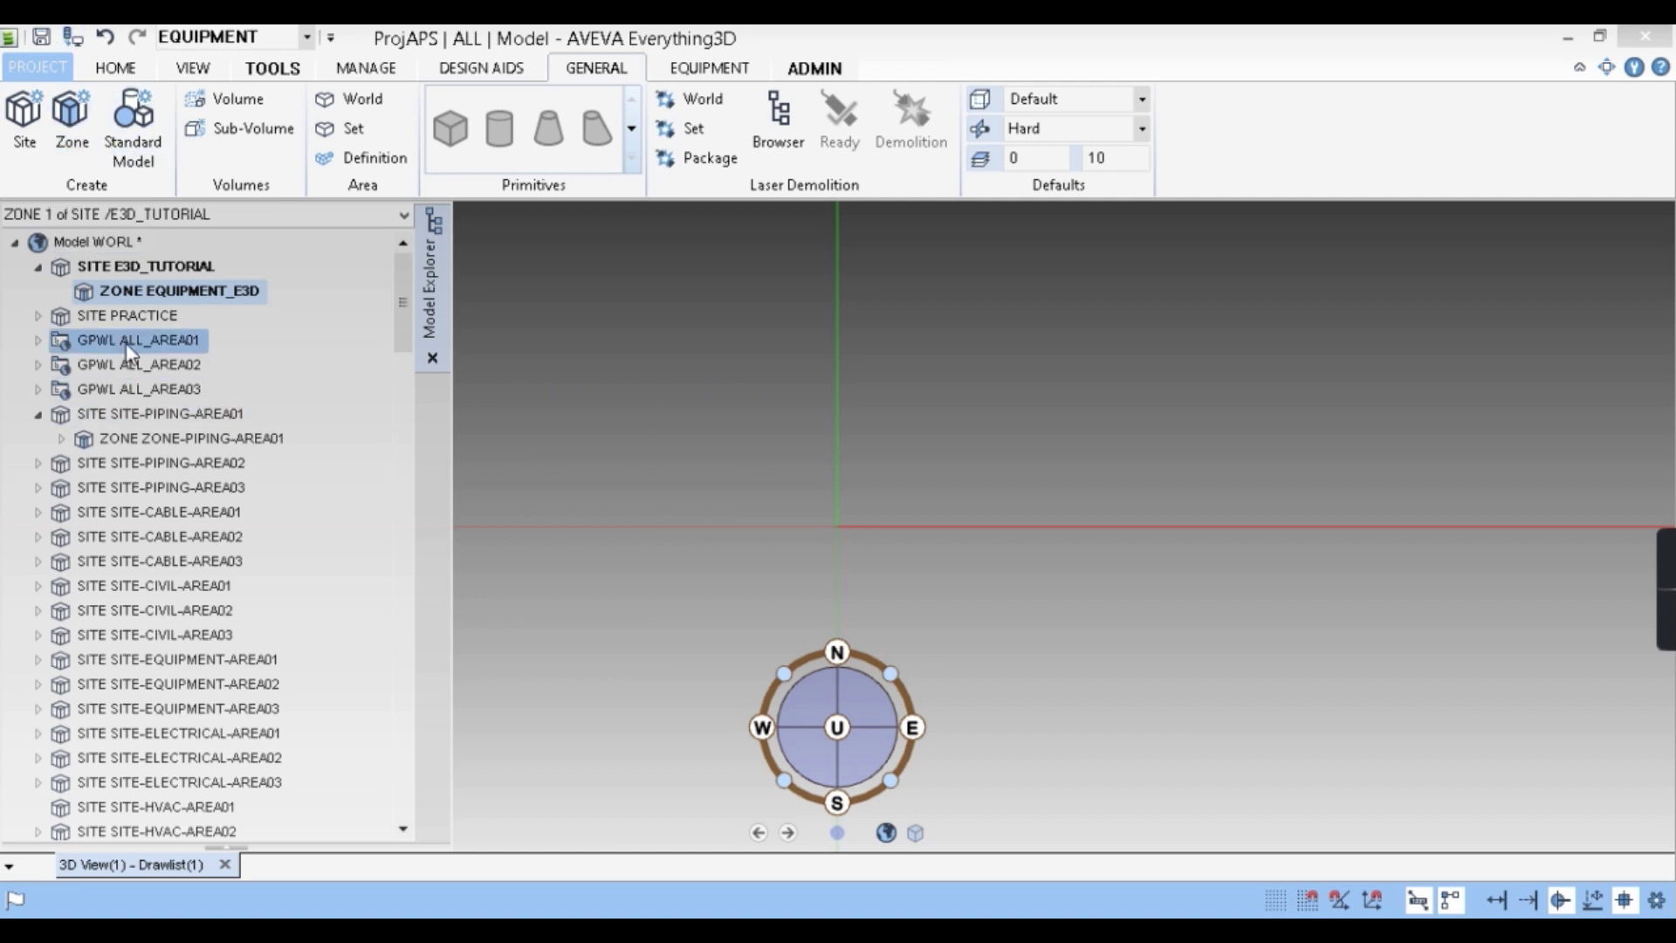
left_click(84, 150)
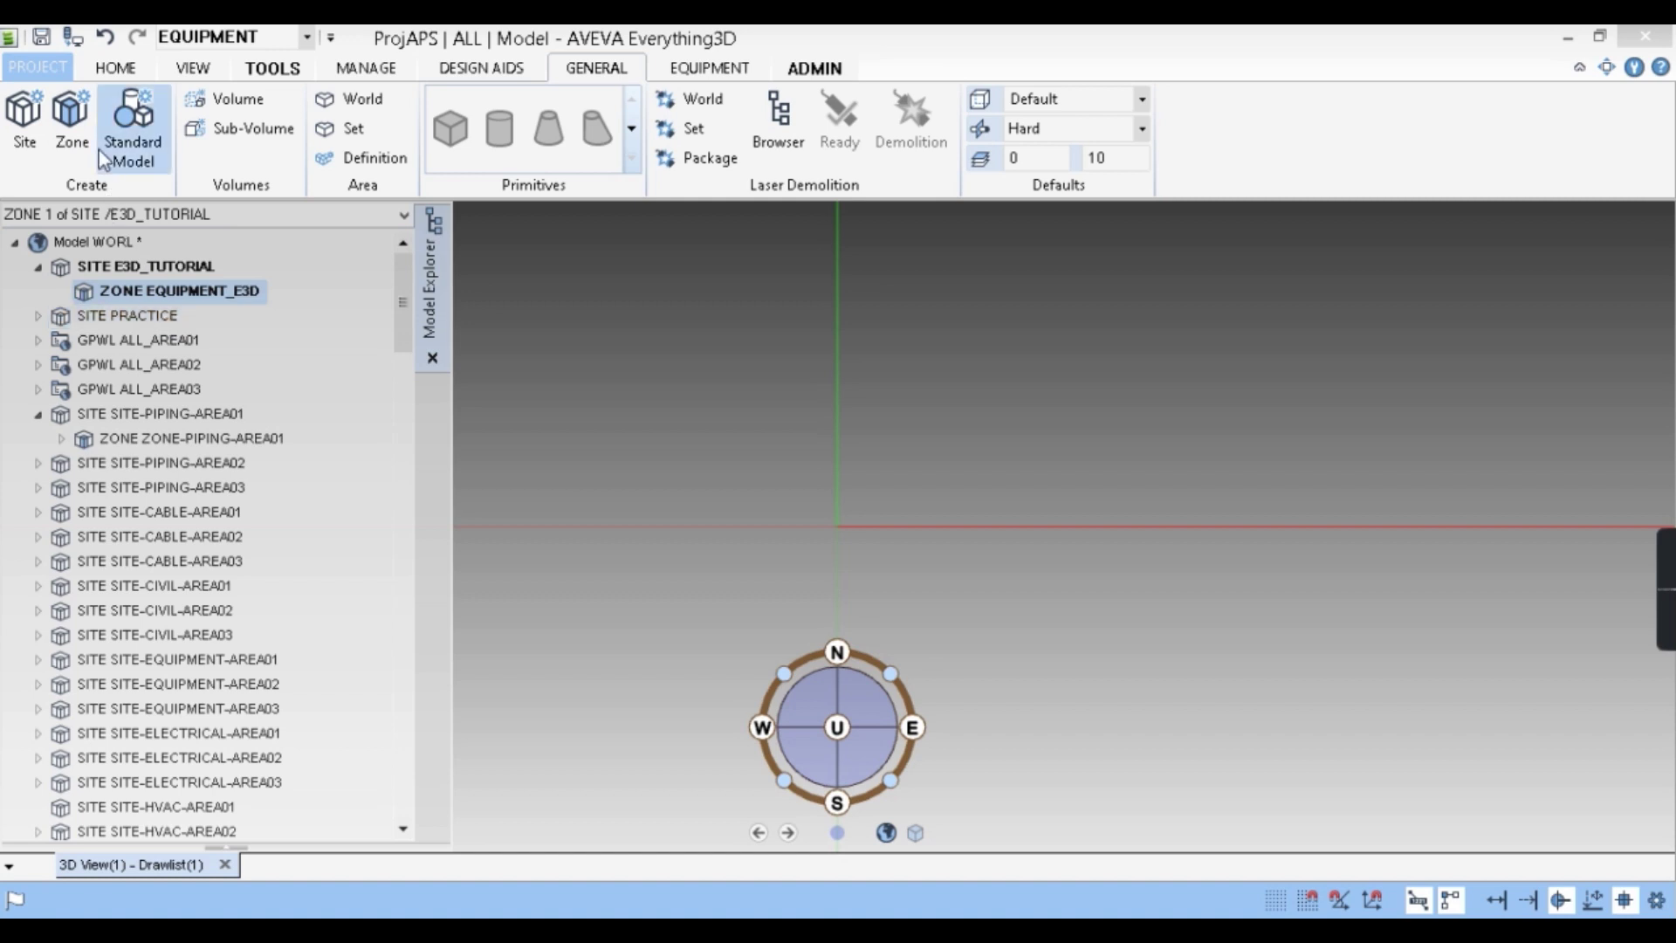
left_click(82, 127)
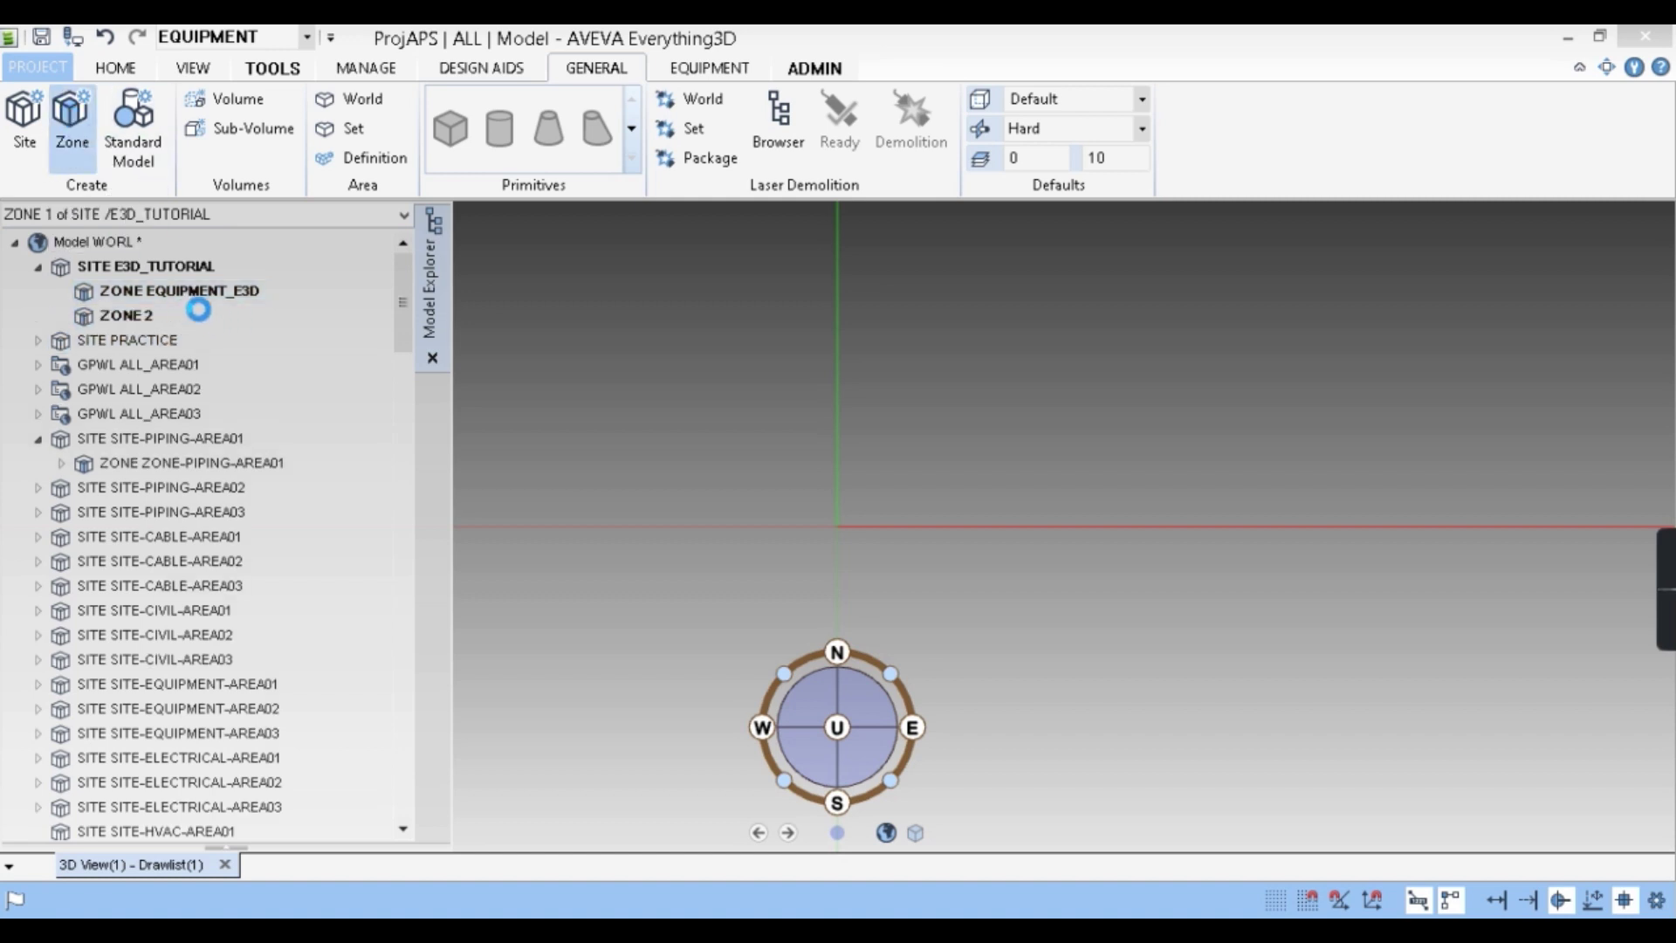
double_click(368, 156)
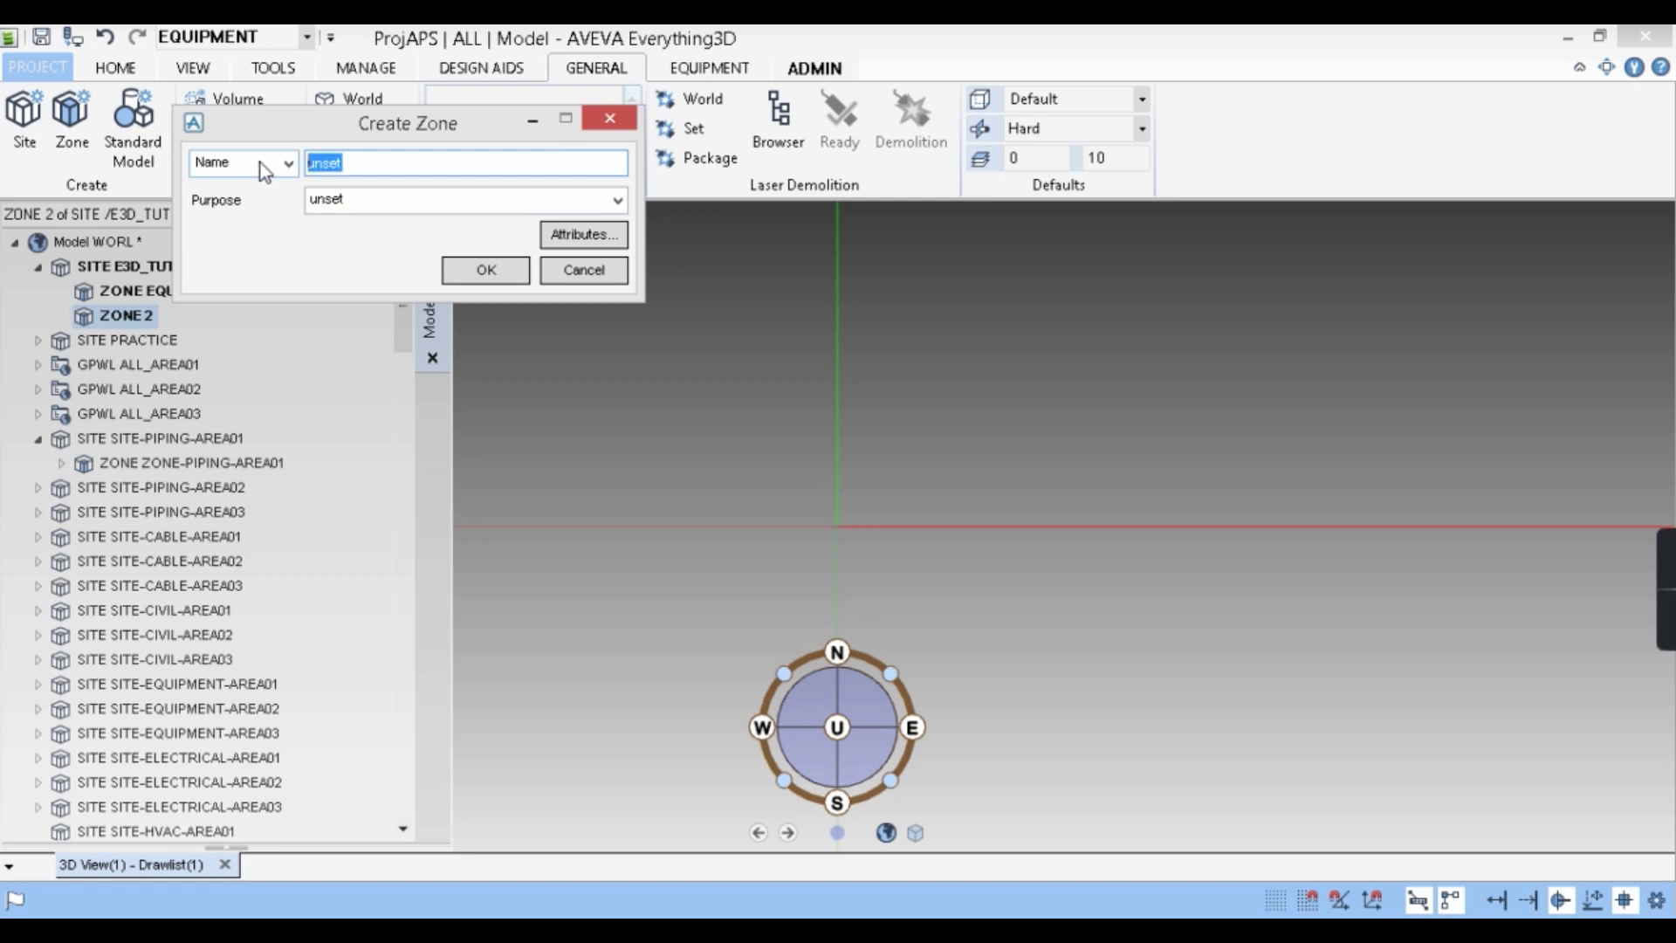
type("PIPING_E3D")
left_click(478, 271)
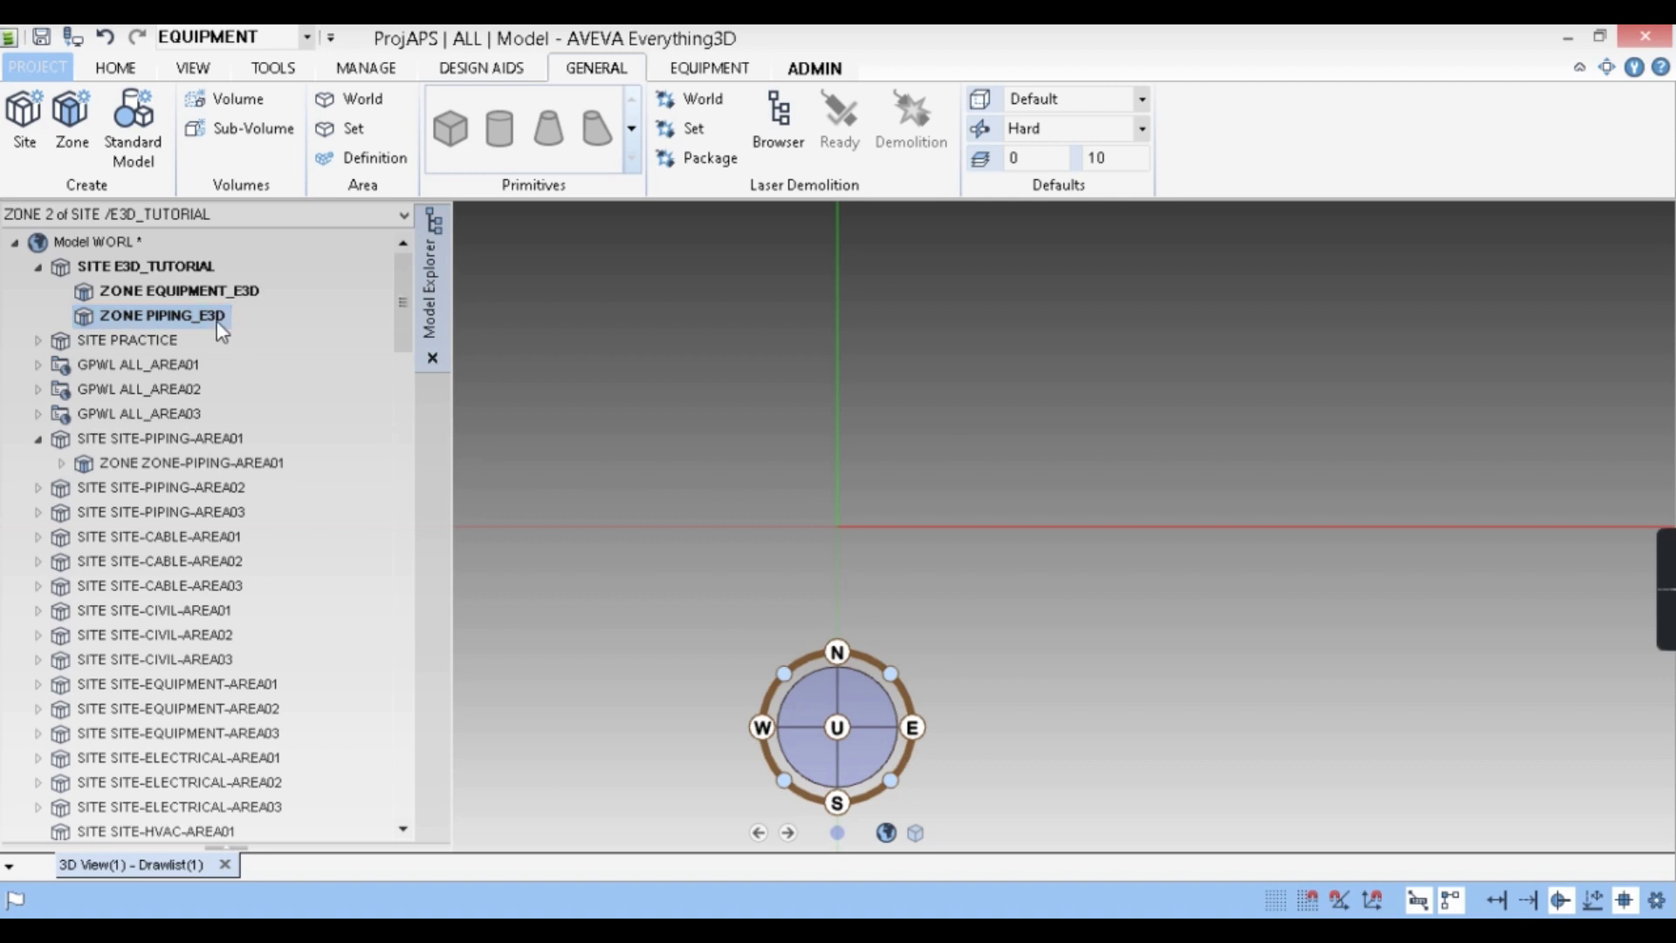
left_click(133, 293, "ctrl")
With site E3D_TUTORIAL selected, create the third zone STRUCTURE_E3D
left_click(135, 267, "ctrl")
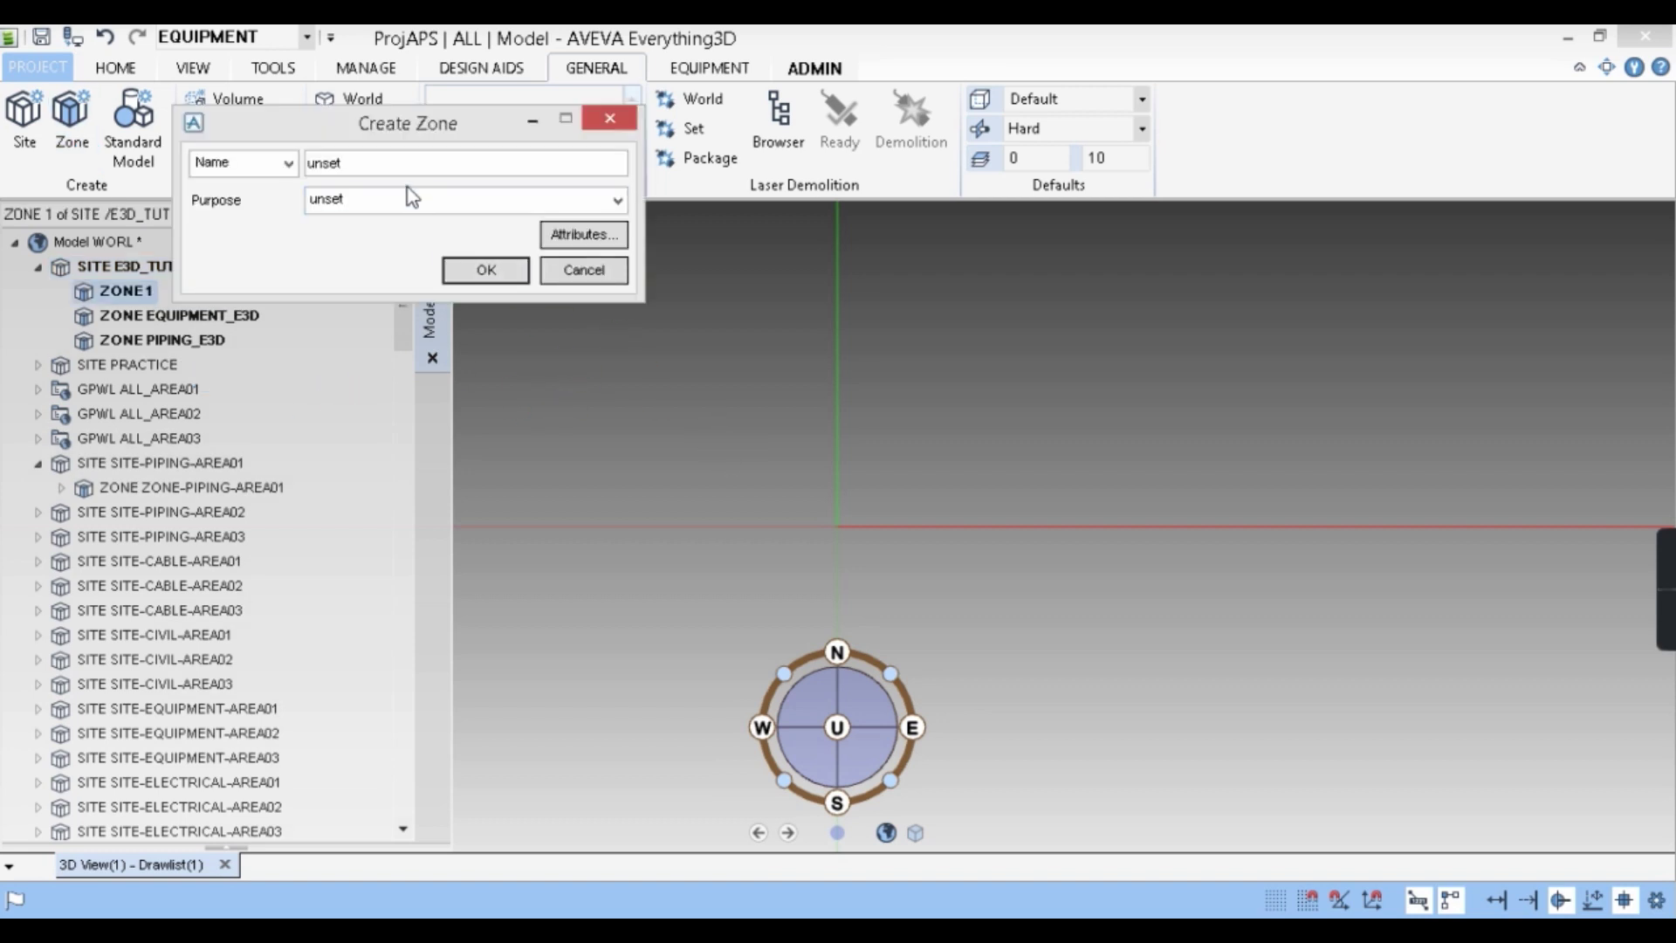
type("STRUCTU")
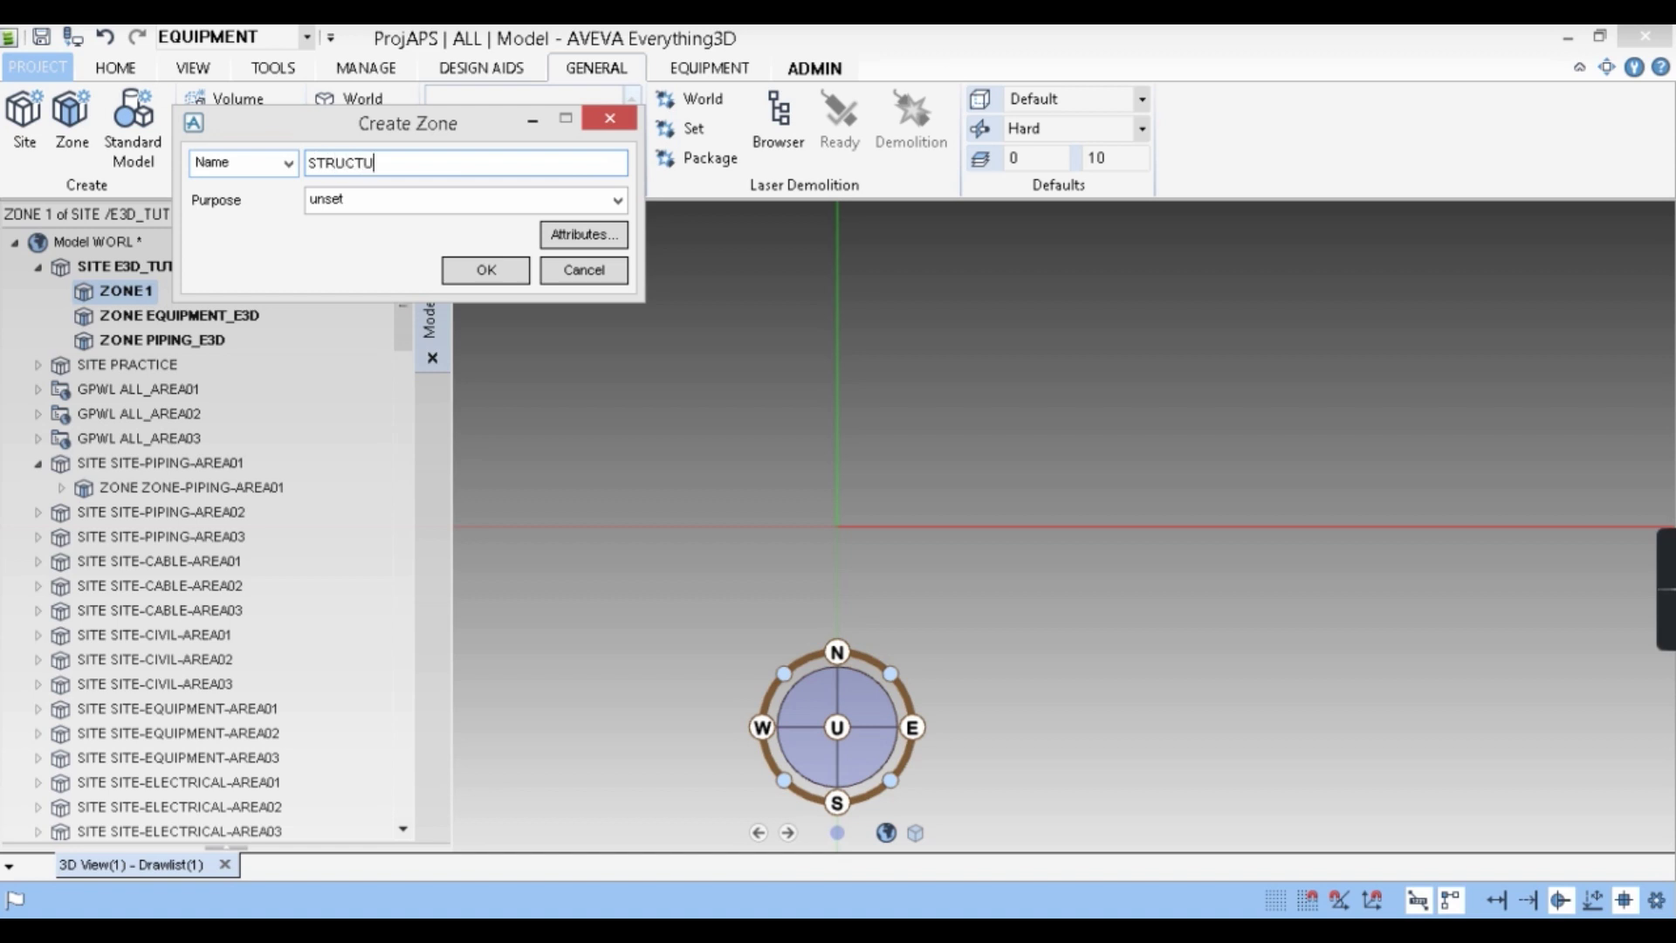
type("RE_E3D")
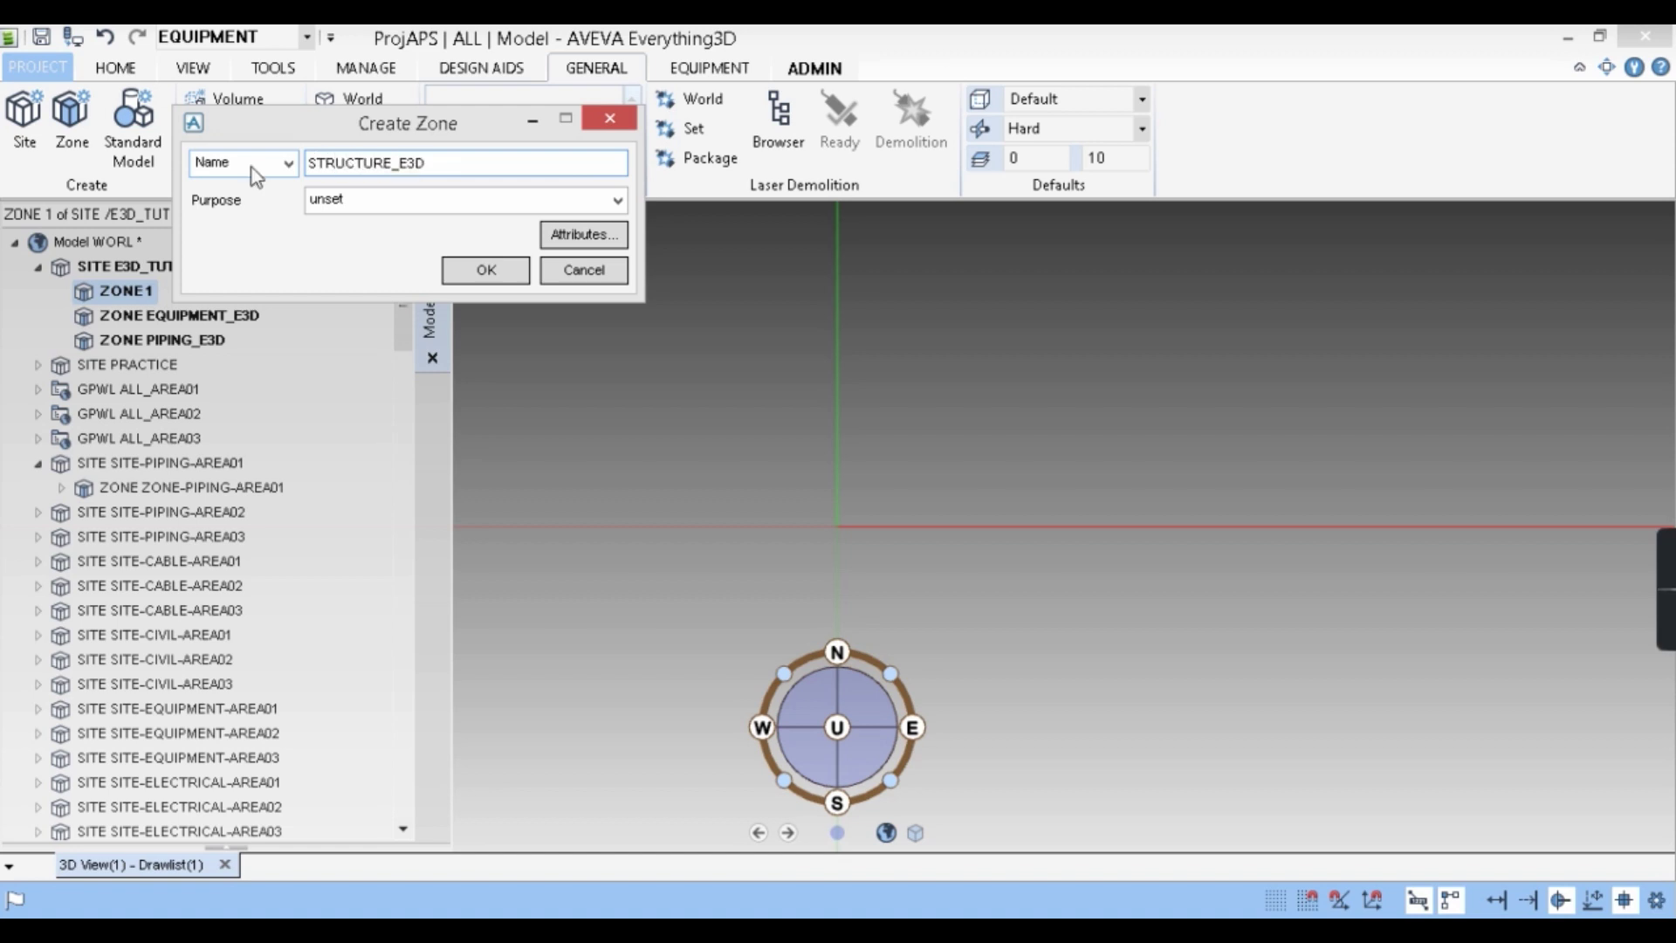
left_click(471, 270)
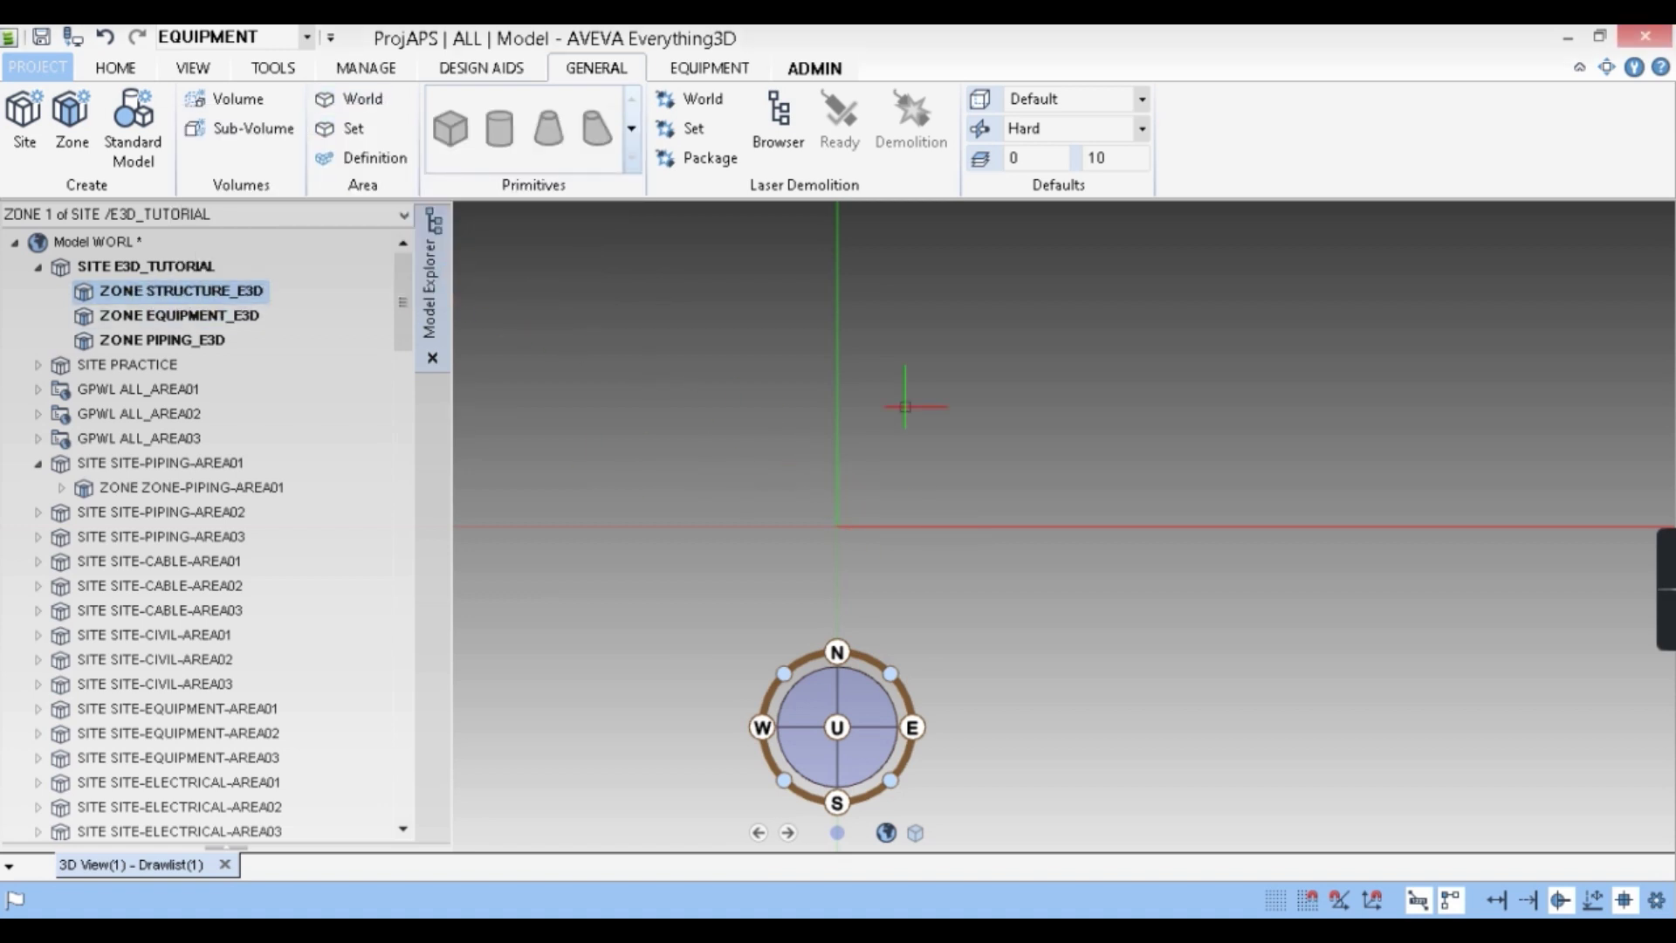
Save work and confirm Yes to keep E3D_TUTORIAL and its three zones
left_click(199, 295)
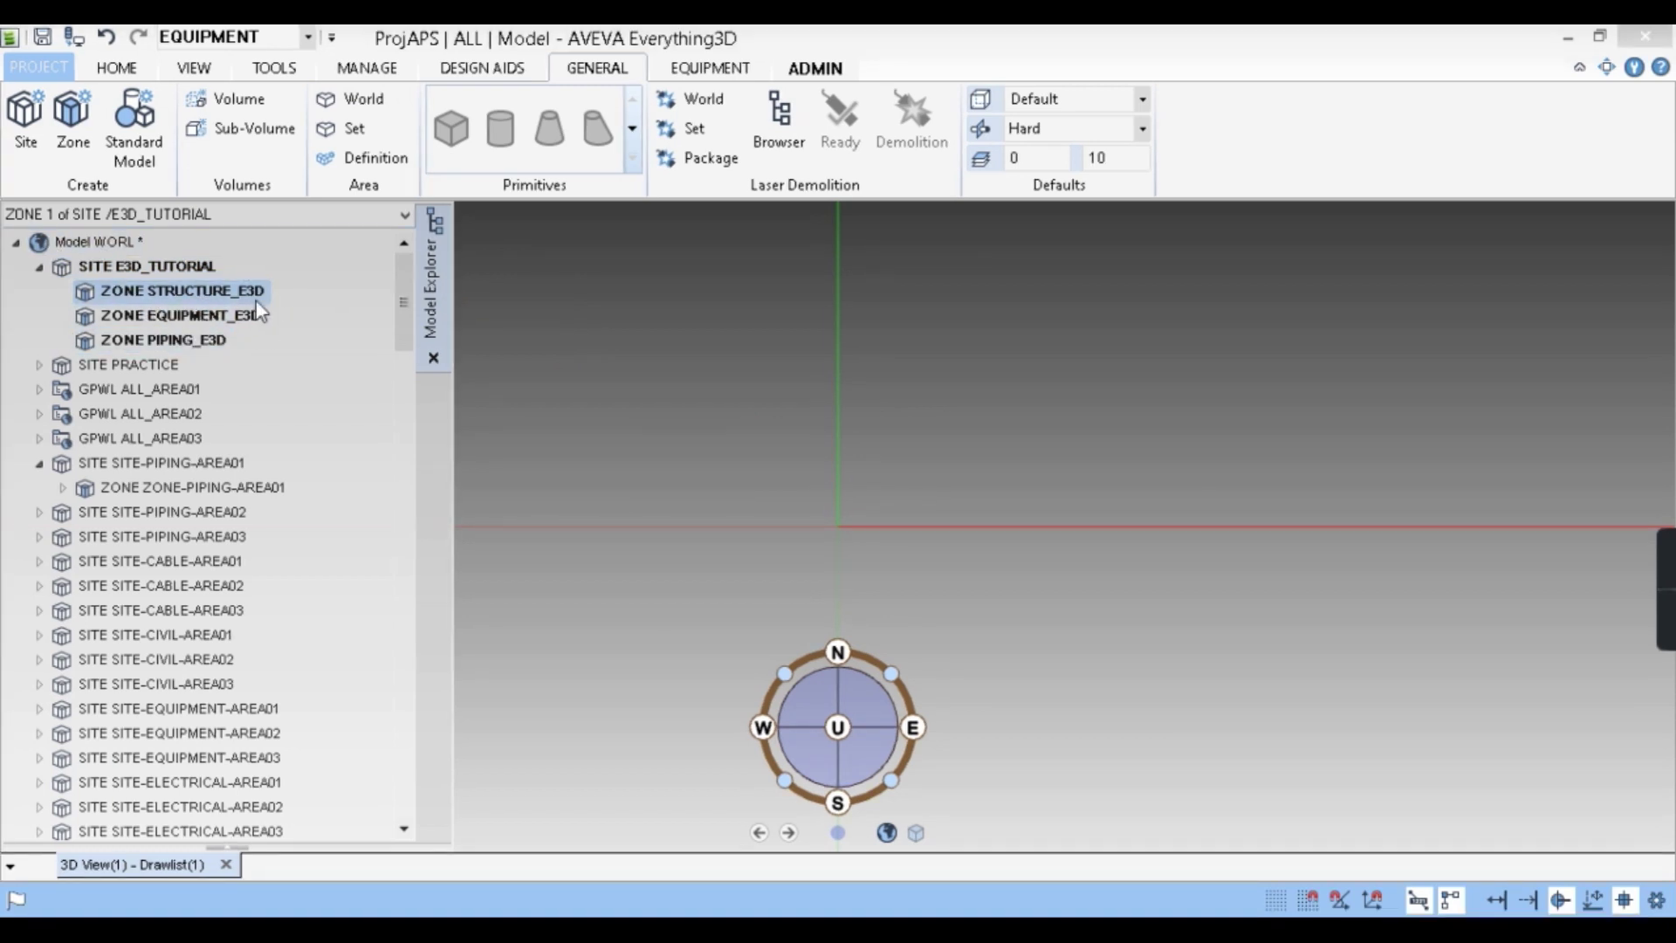
left_click(41, 38)
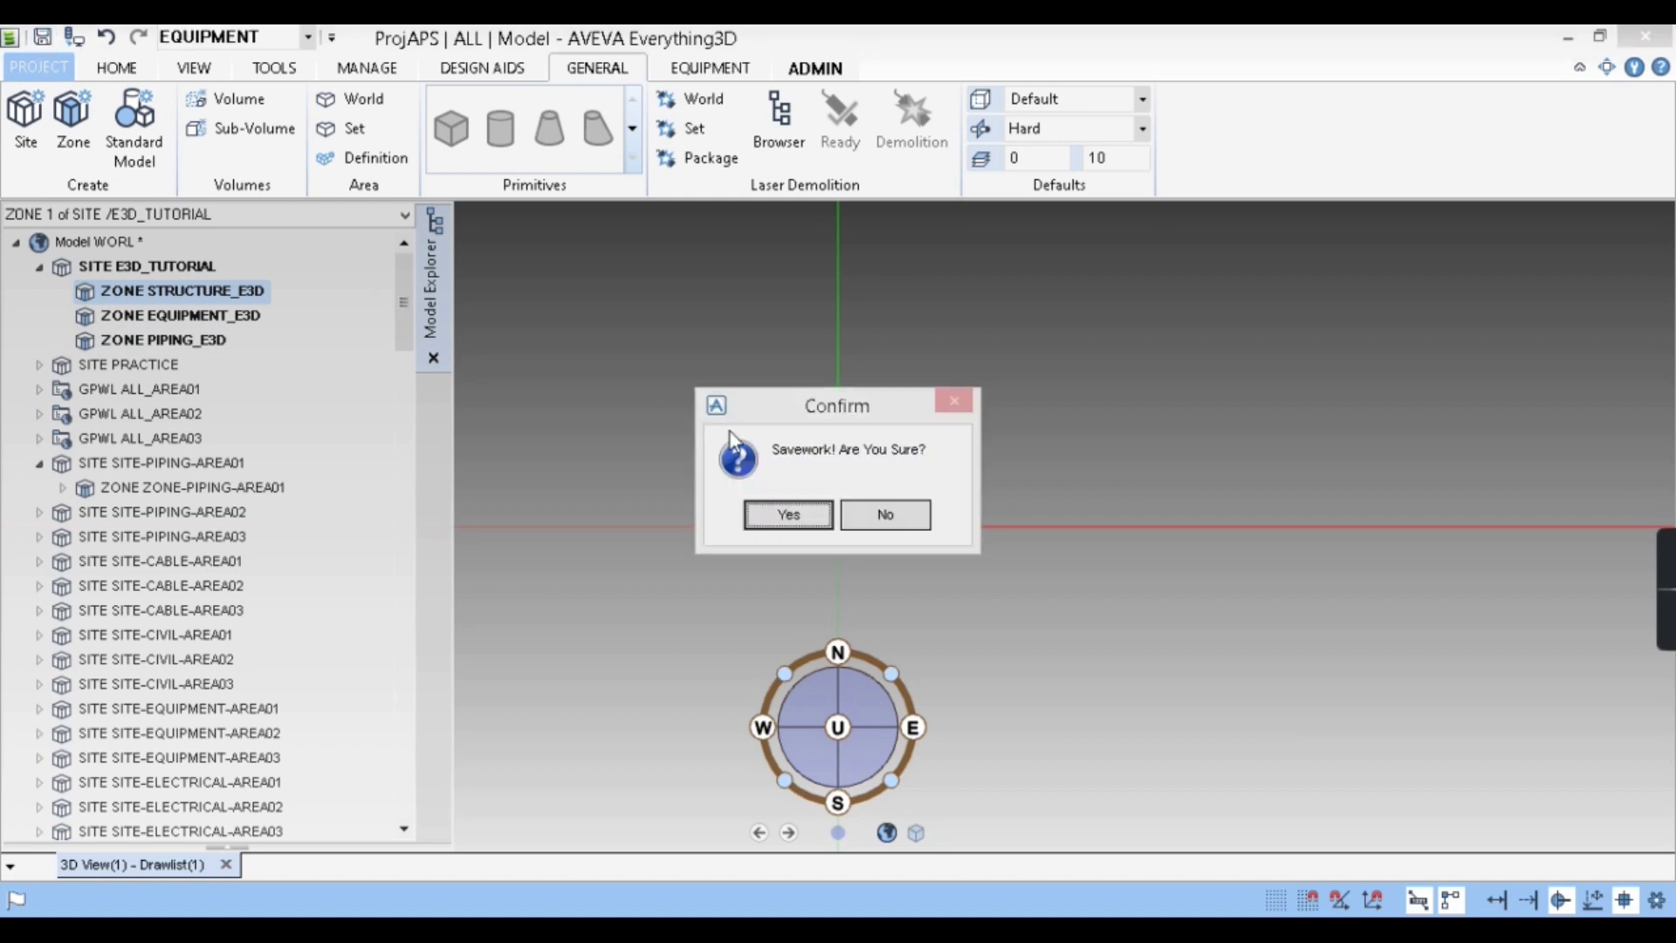
left_click(788, 514)
left_click(802, 514)
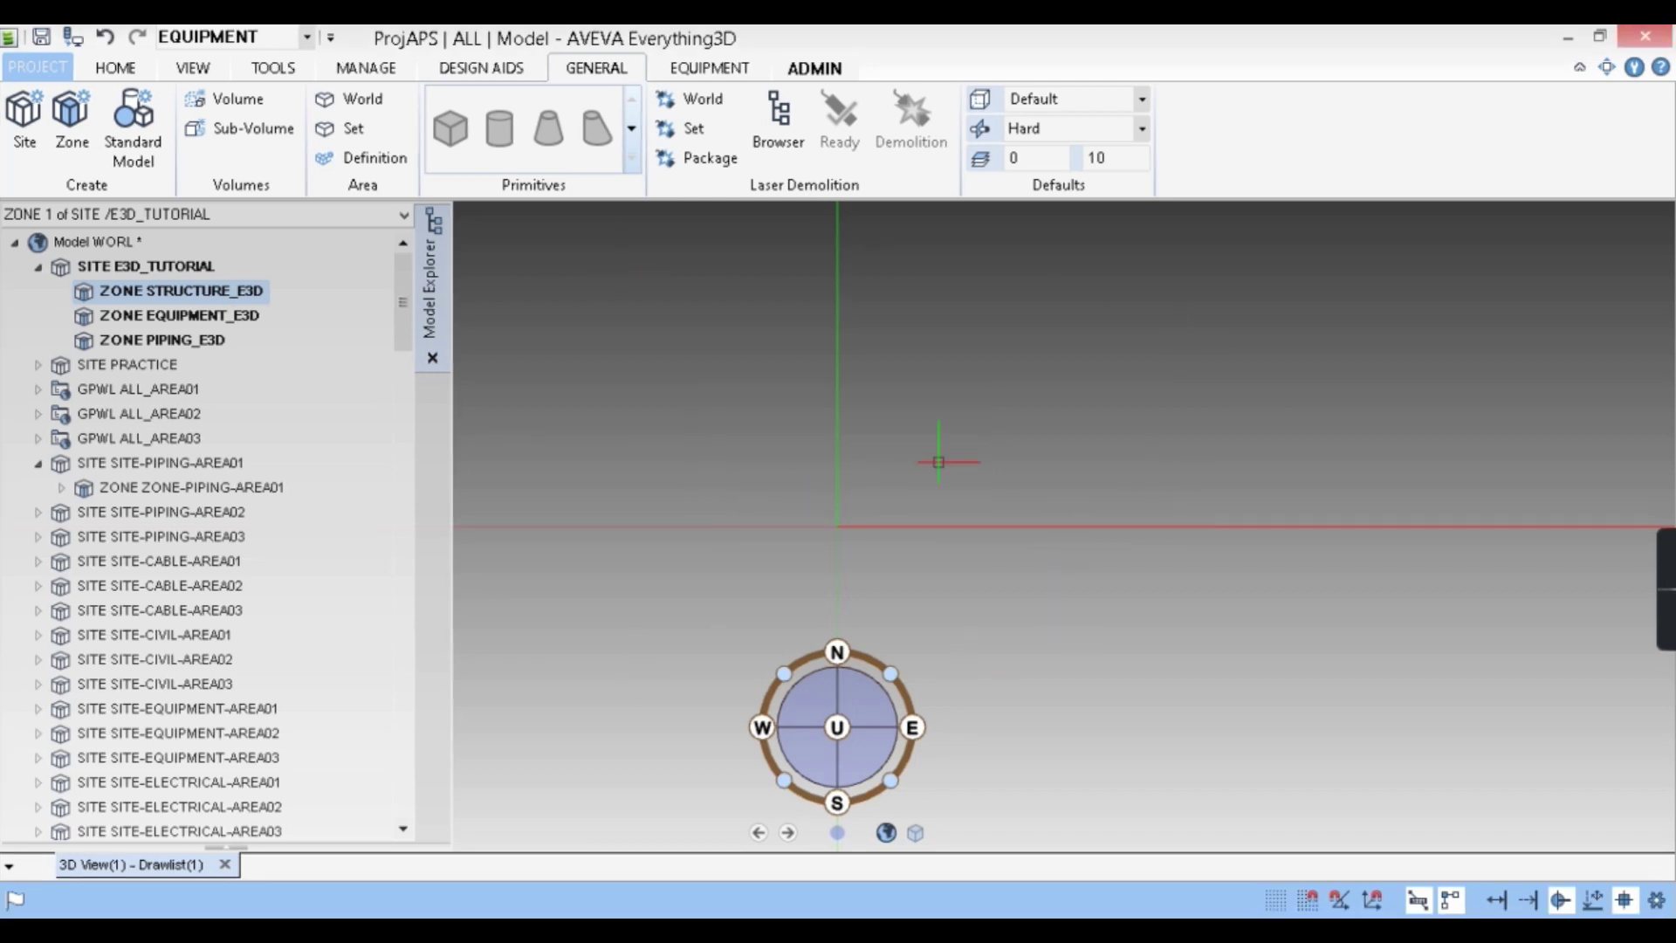